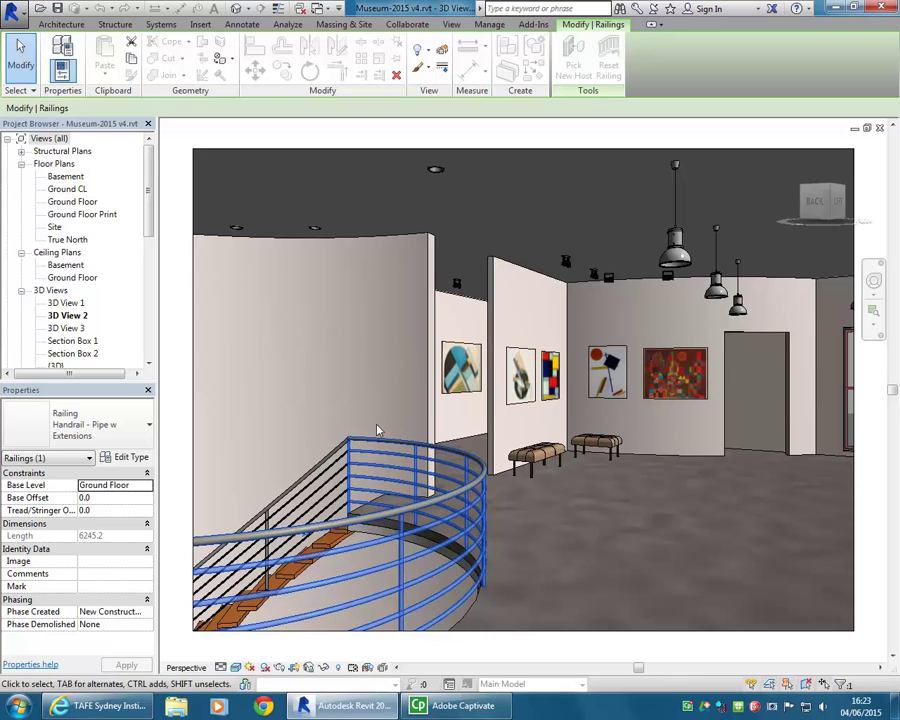
Open the rail structure of the stair railing's Handrail - Pipe w Extensions type, showing its five 25mm rails.
key(Escape)
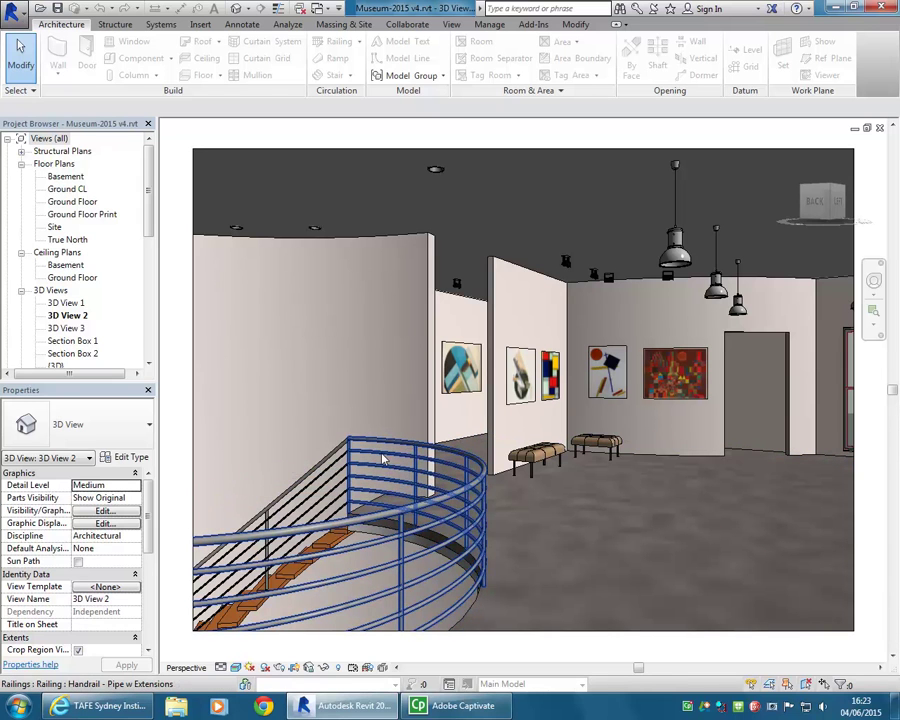
click(397, 457)
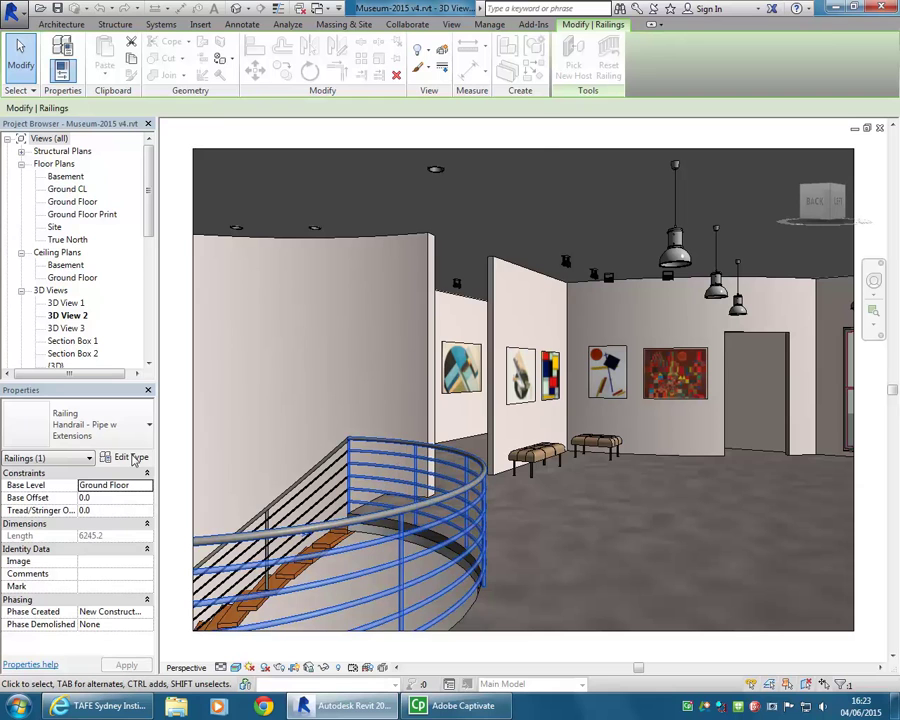
click(127, 458)
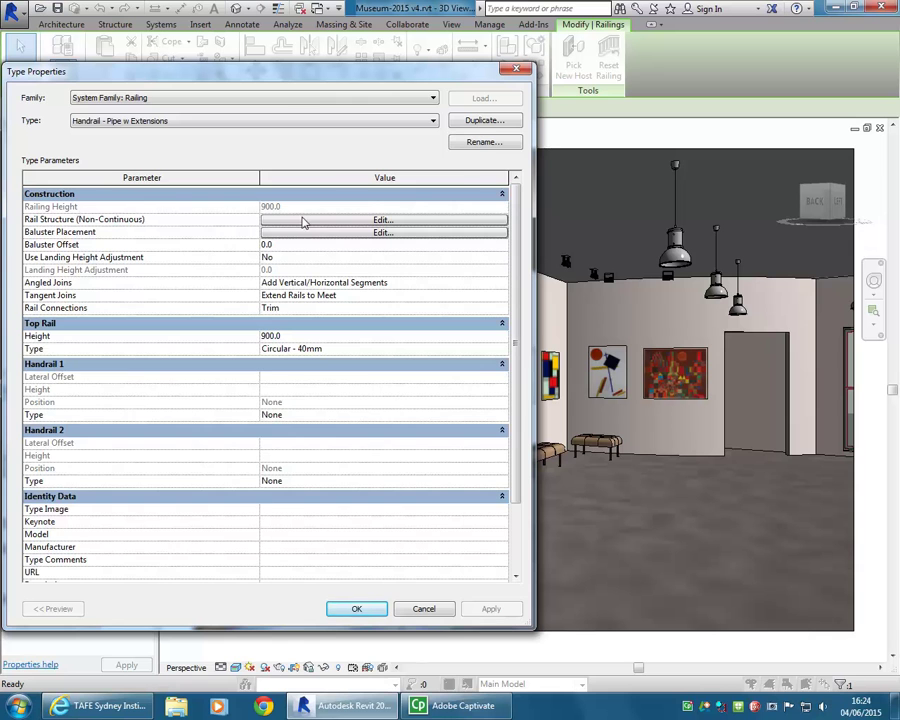
click(302, 221)
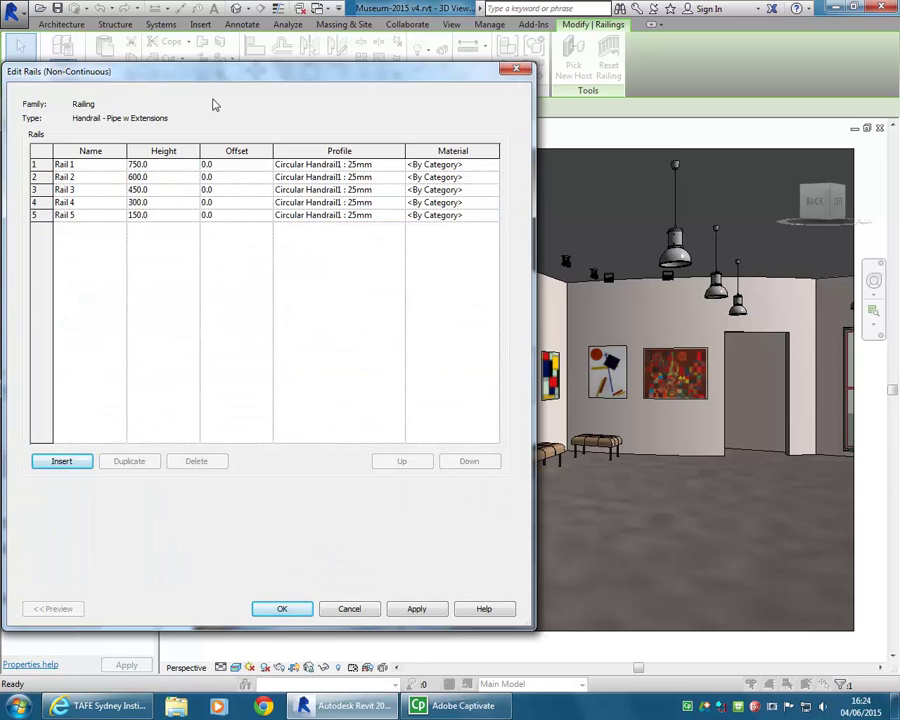
drag(212, 83, 624, 50)
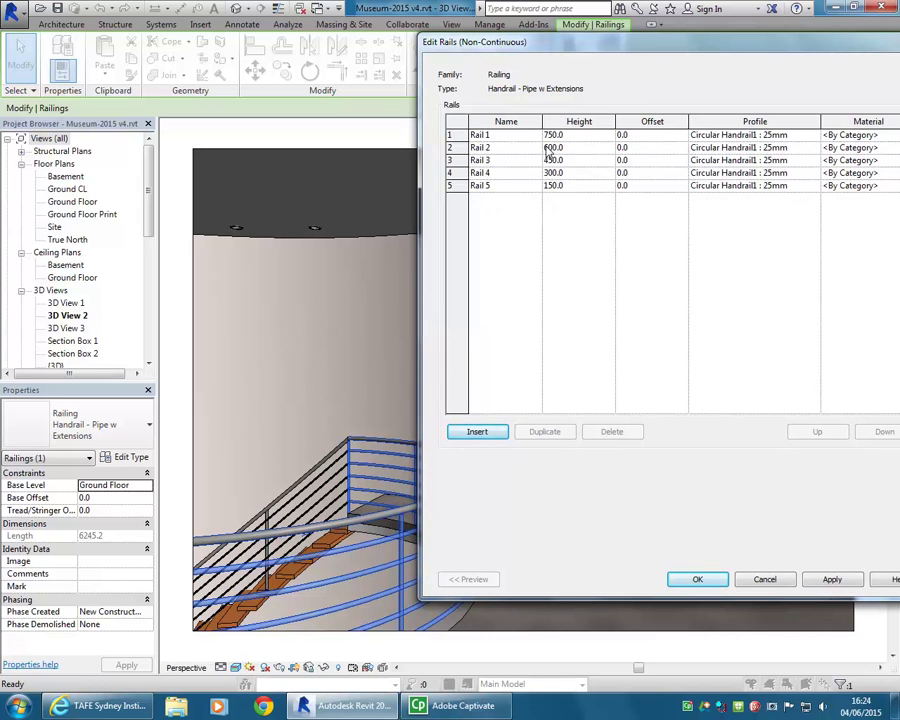
Close Edit Rails and review baluster placement with Baluster - Round1 : 25mm, cancelling both dialogs unchanged.
click(765, 580)
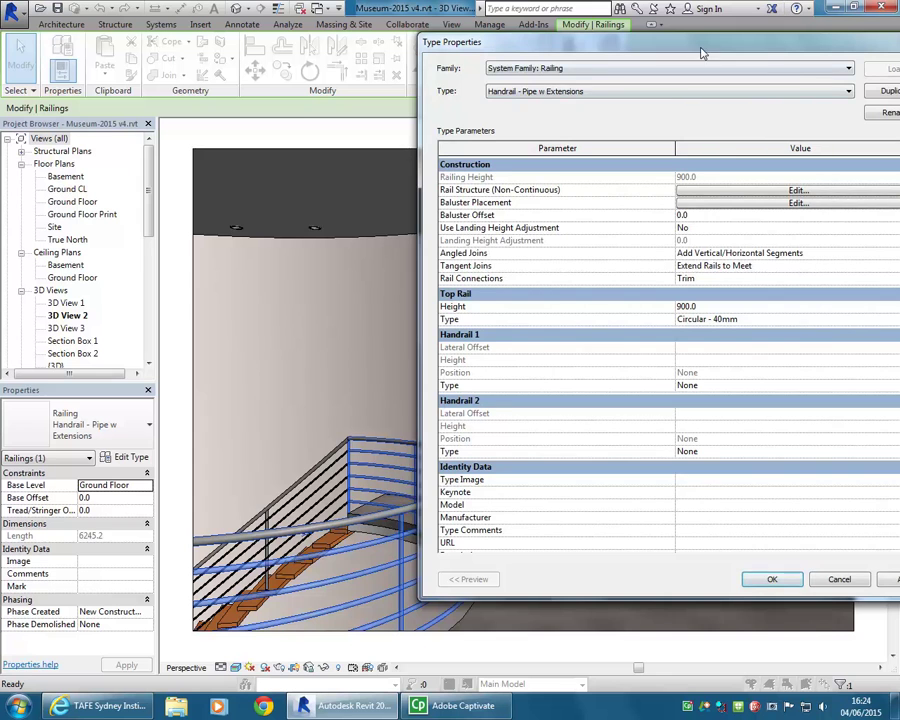
drag(698, 45, 569, 33)
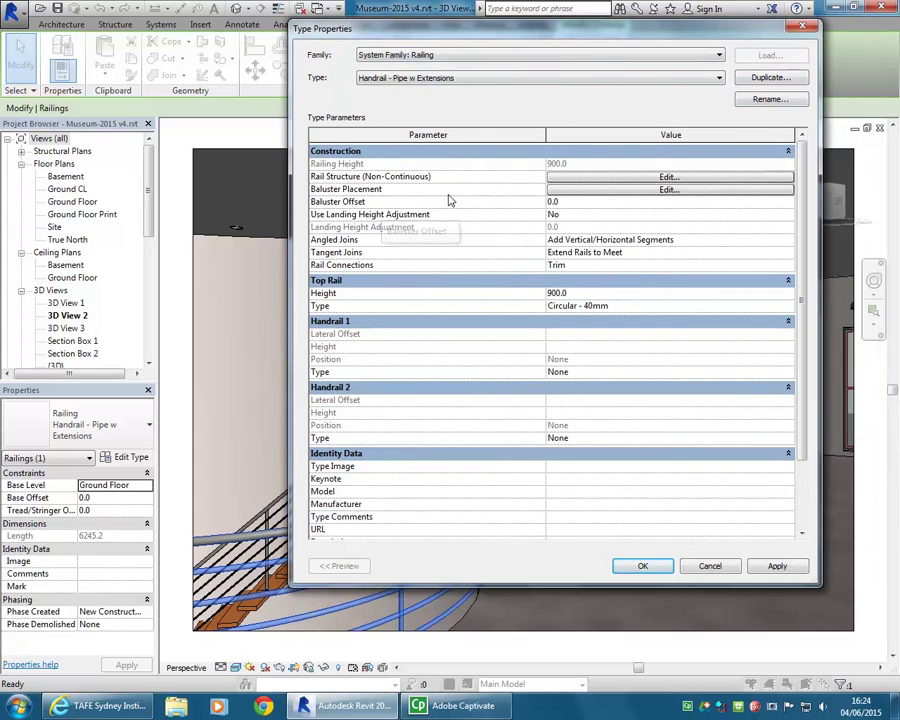
click(580, 190)
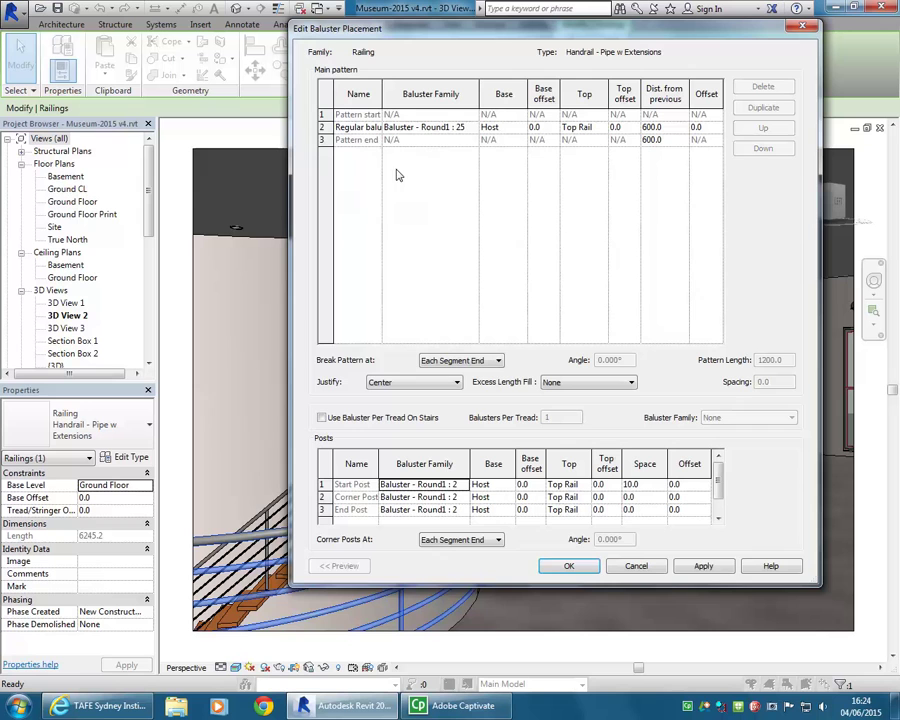
click(420, 133)
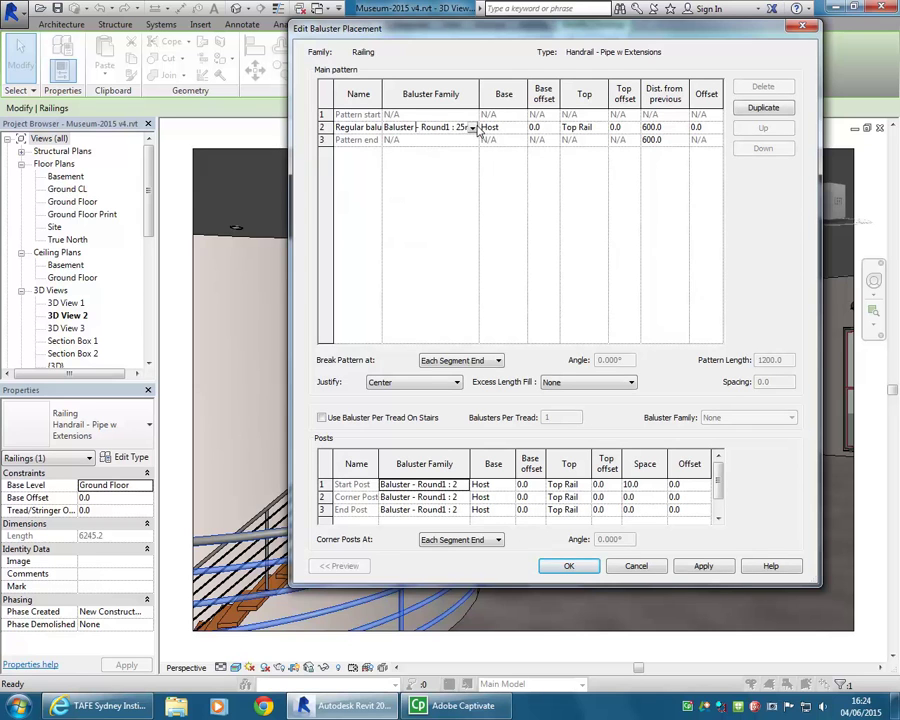
click(474, 129)
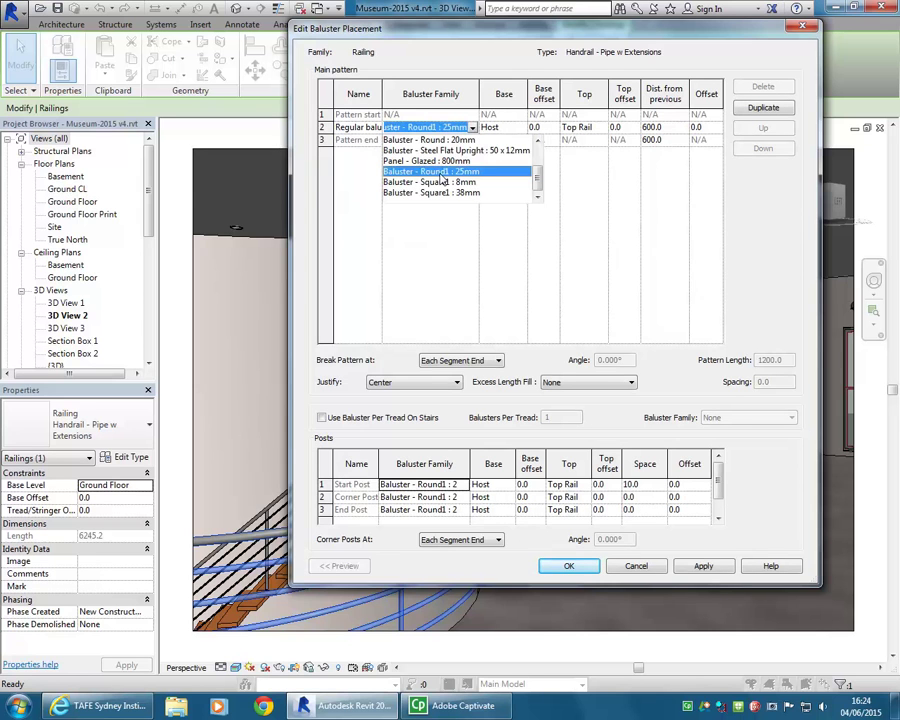
click(453, 173)
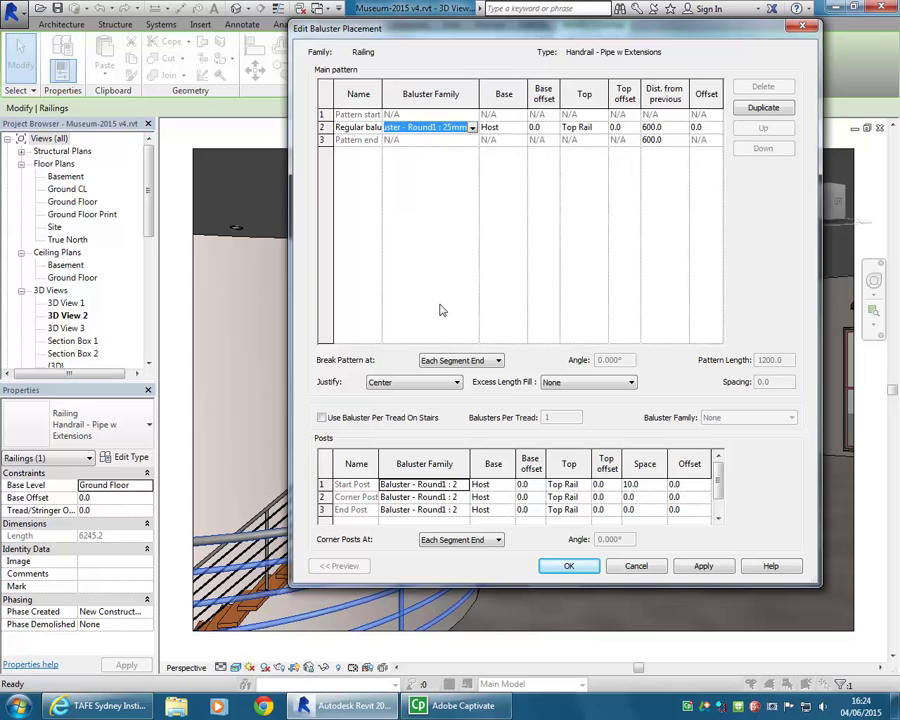
drag(305, 28, 412, 30)
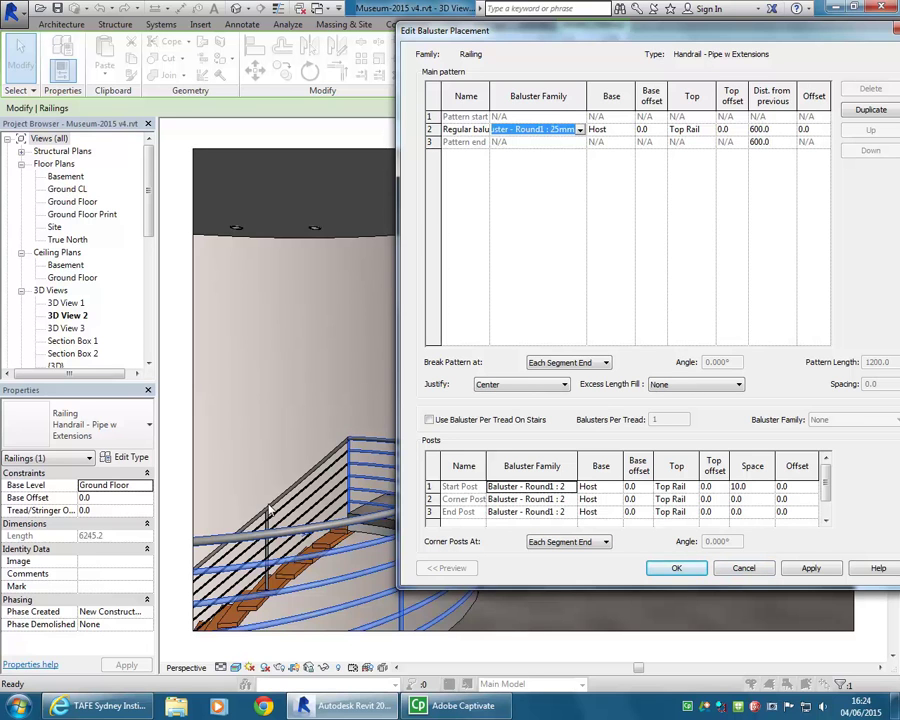
click(752, 569)
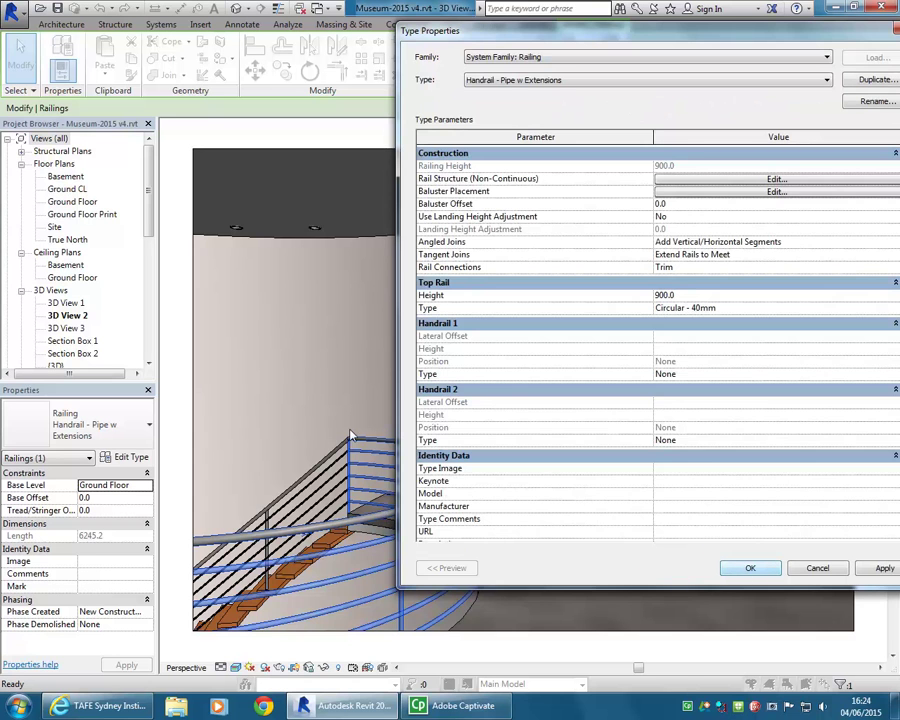
click(815, 568)
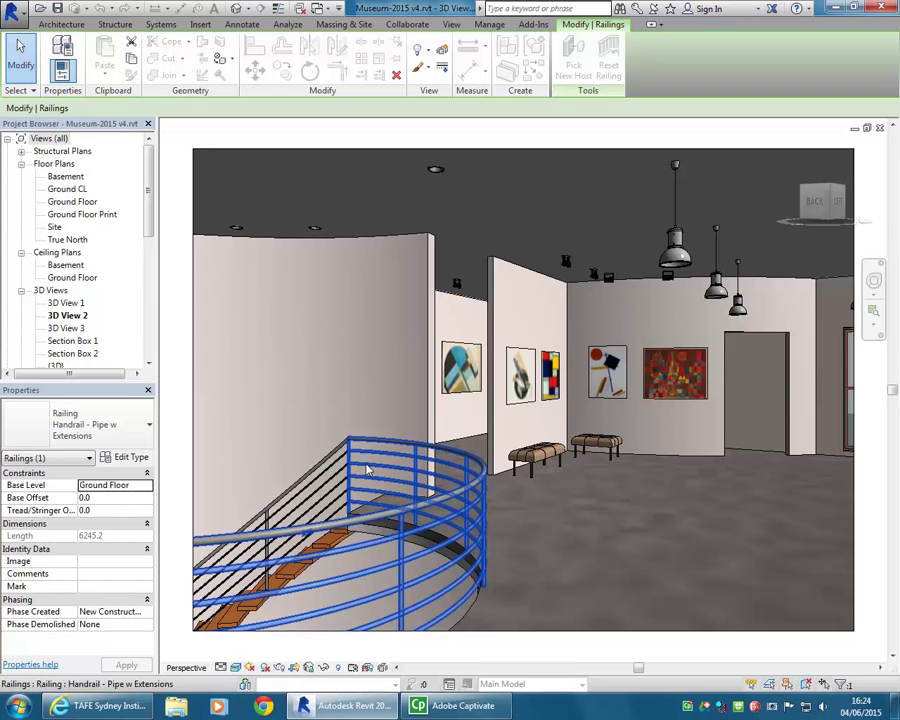
Clear the selection and start a new family from the application menu.
key(Escape)
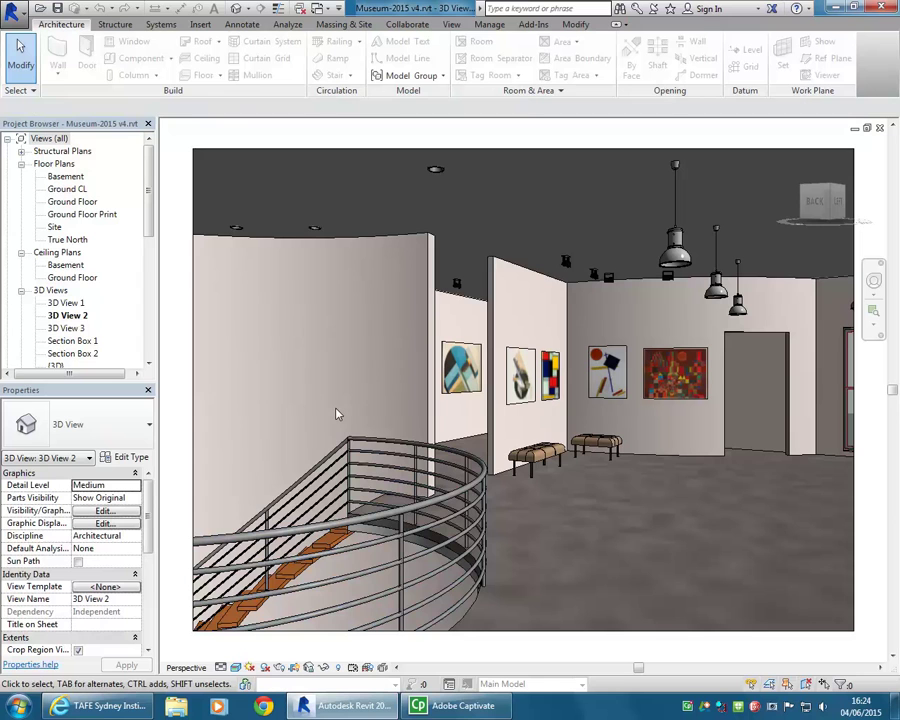
scroll(338, 413, down, 2)
scroll(336, 415, up, 2)
click(10, 12)
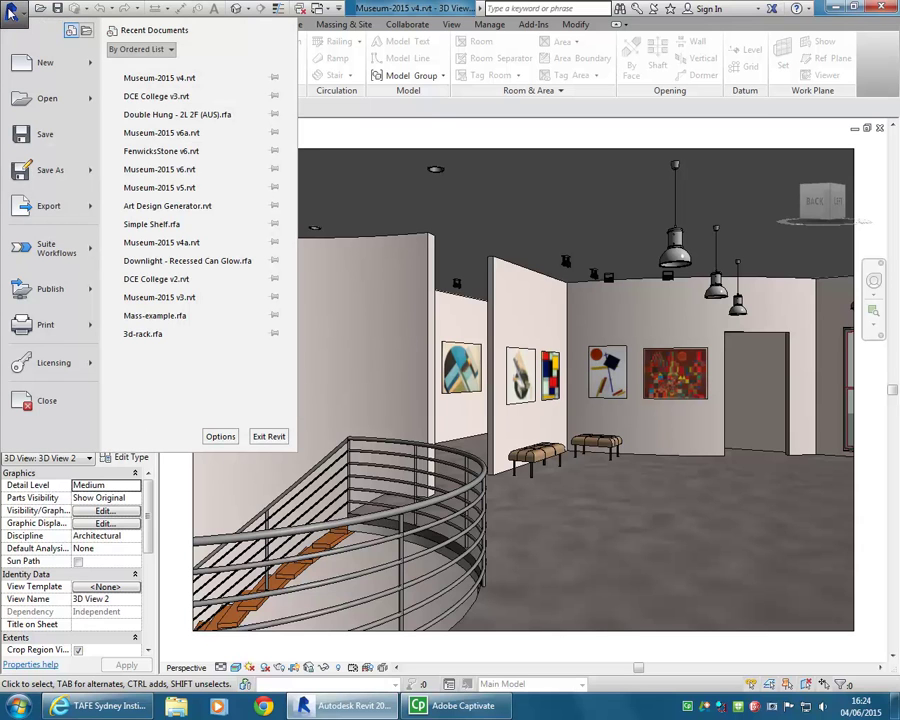
mouse_move(96, 67)
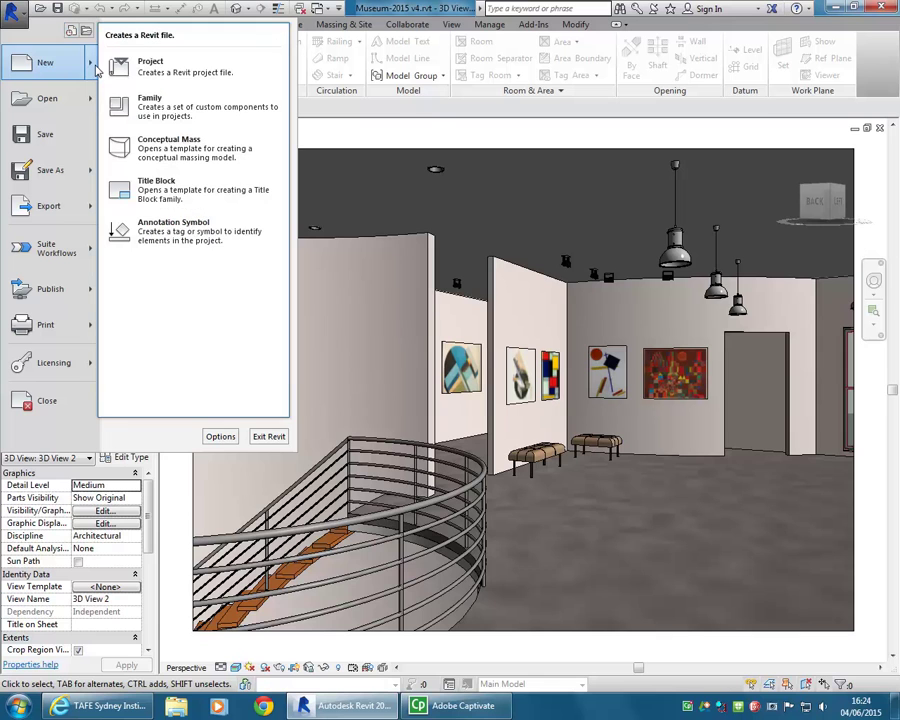
click(148, 117)
Browse the profile templates and select Metric Profile.rft.
scroll(658, 308, down, 3)
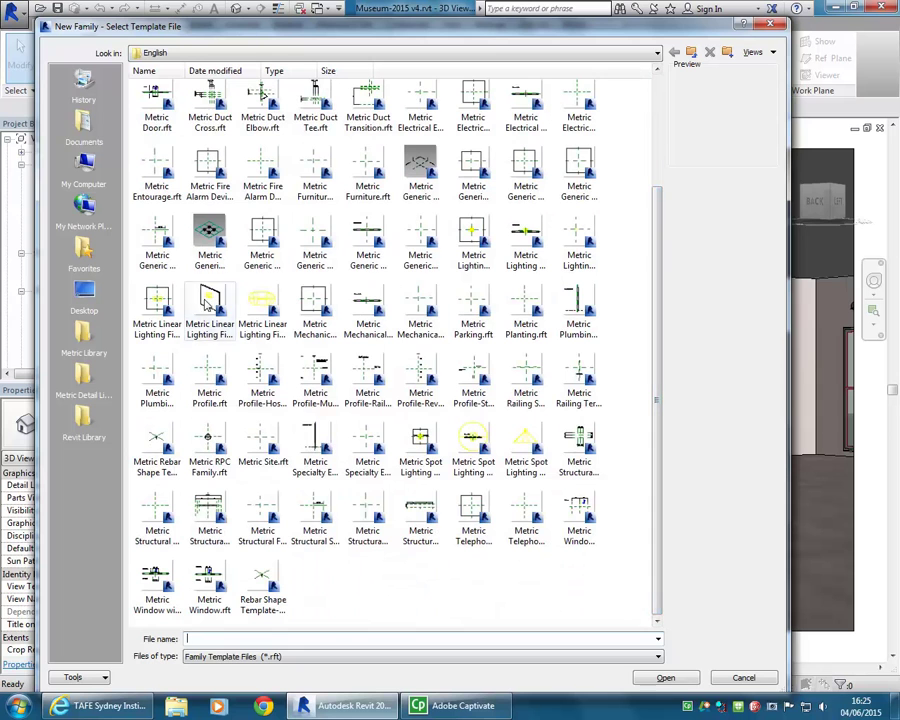
click(212, 382)
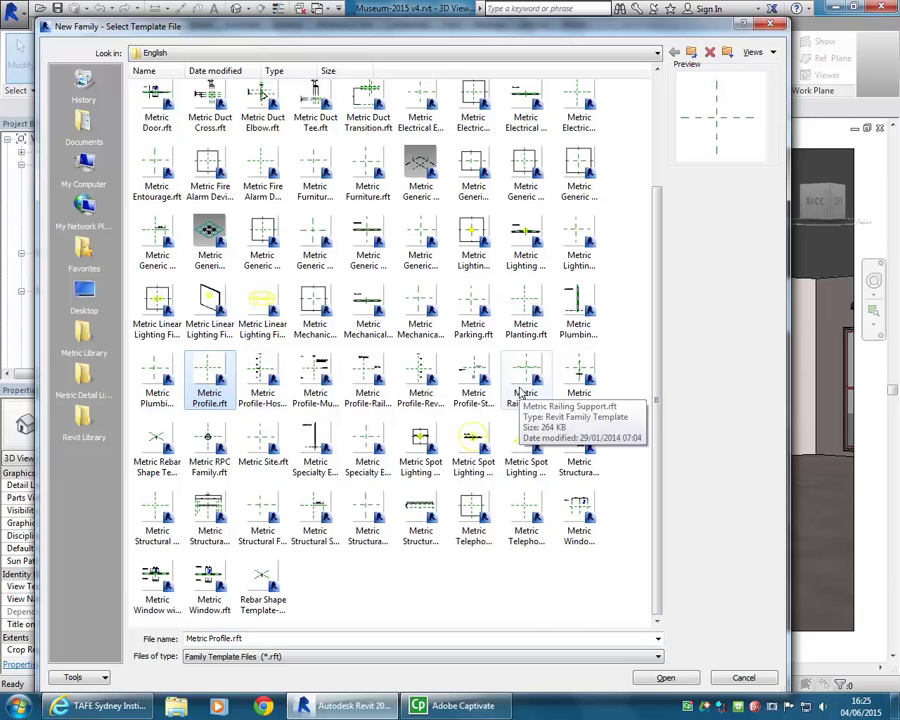
click(520, 380)
click(470, 380)
click(418, 377)
click(368, 378)
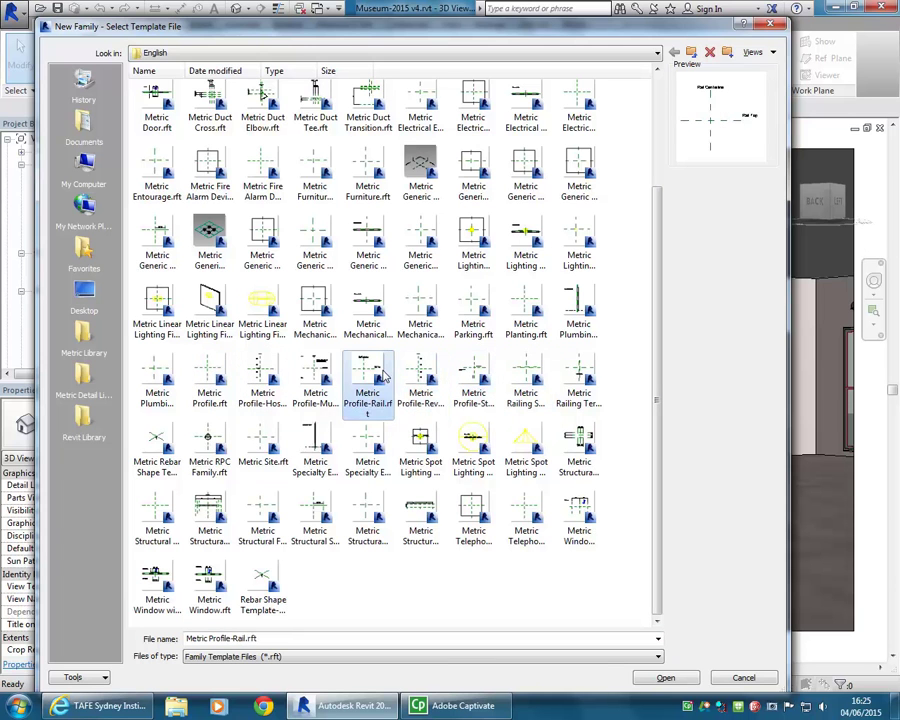
click(315, 378)
click(212, 372)
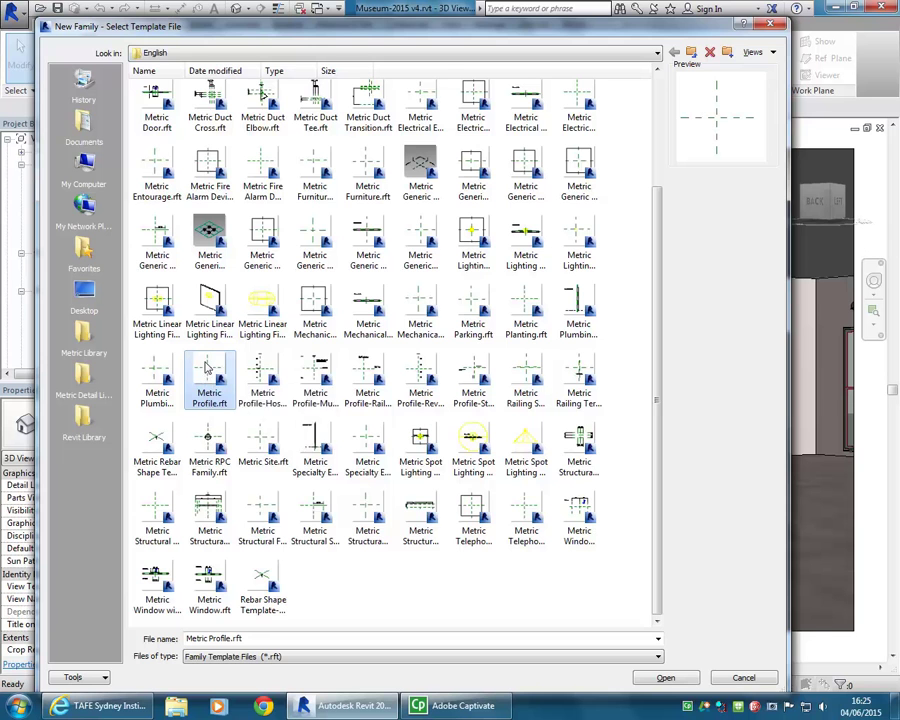
Create a new family from the Metric Profile.rft template and centre the reference planes.
double_click(207, 368)
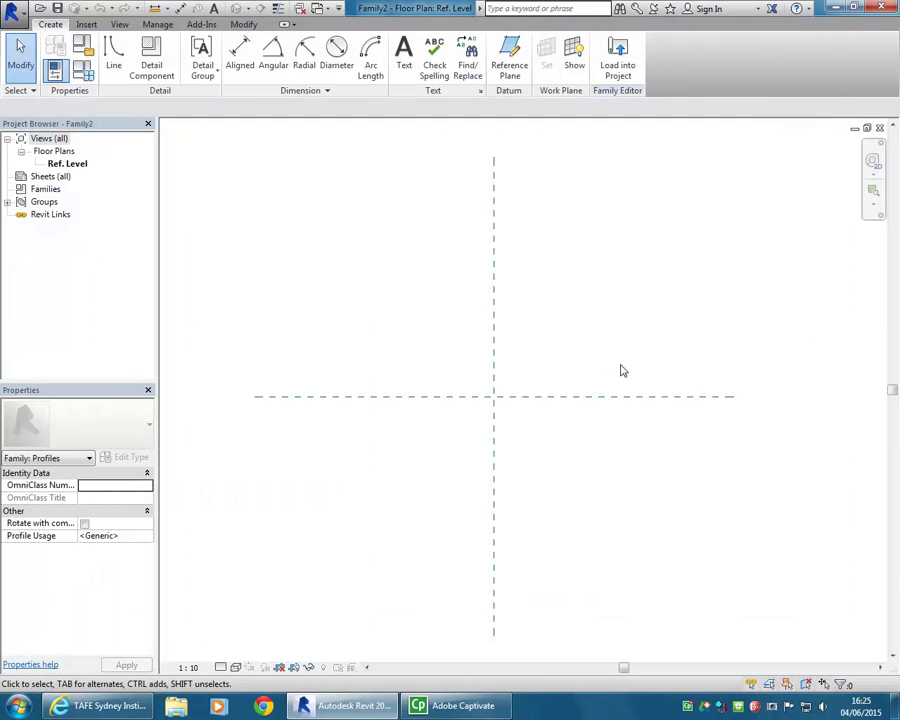
middle_drag(352, 284, 362, 349)
scroll(370, 386, down, 1)
middle_drag(370, 386, 363, 413)
Draw an 80 × 1180 rectangle of profile lines from the reference-plane intersection.
click(115, 60)
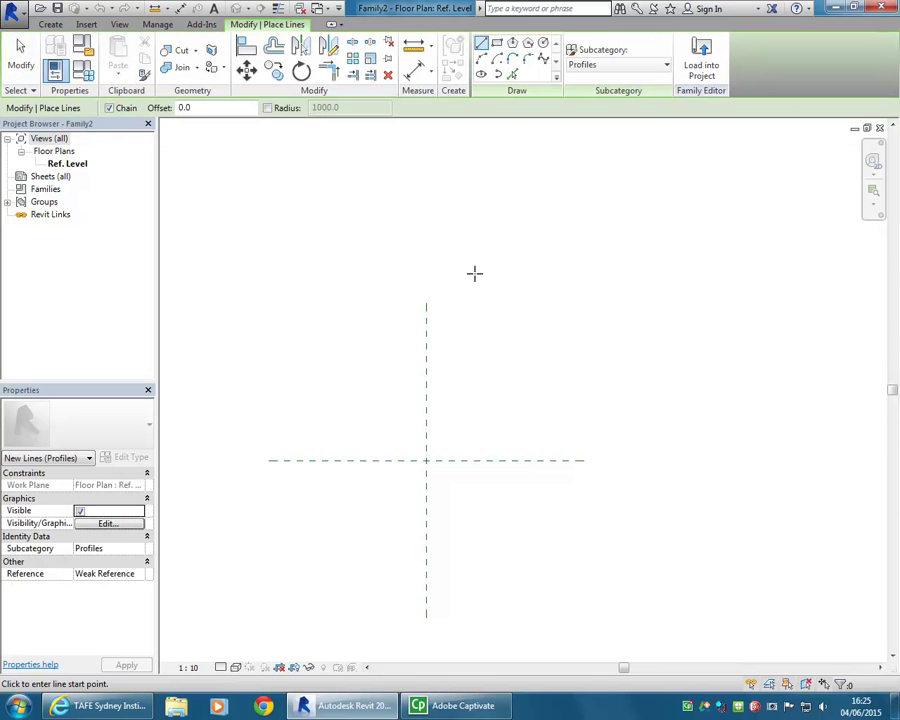
click(500, 45)
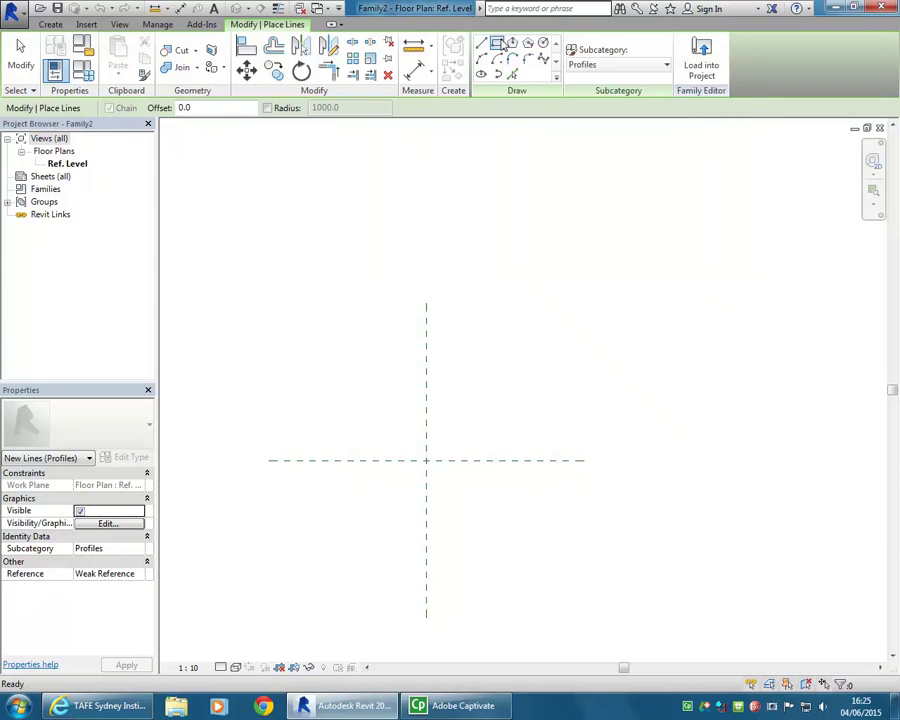
click(426, 461)
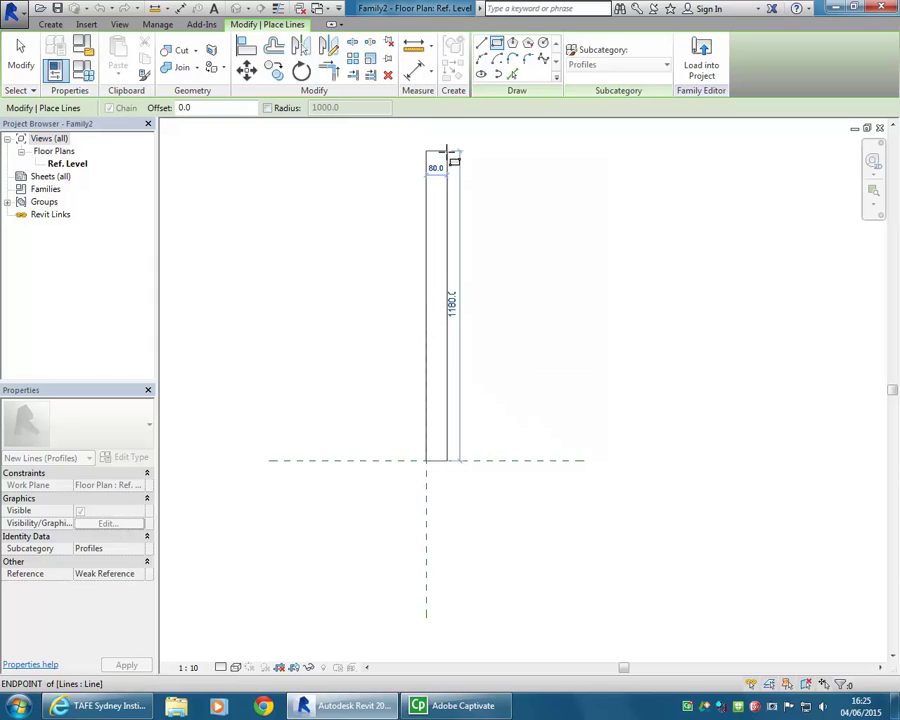
click(447, 151)
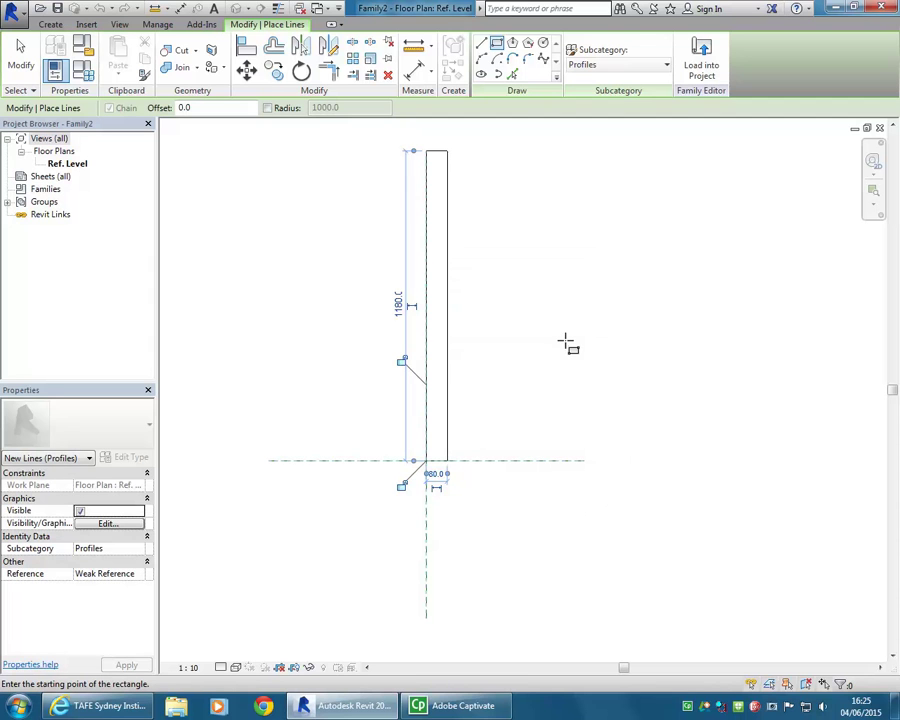
Change the profile rectangle's height from 1180 to 1000.
key(Escape)
key(Escape)
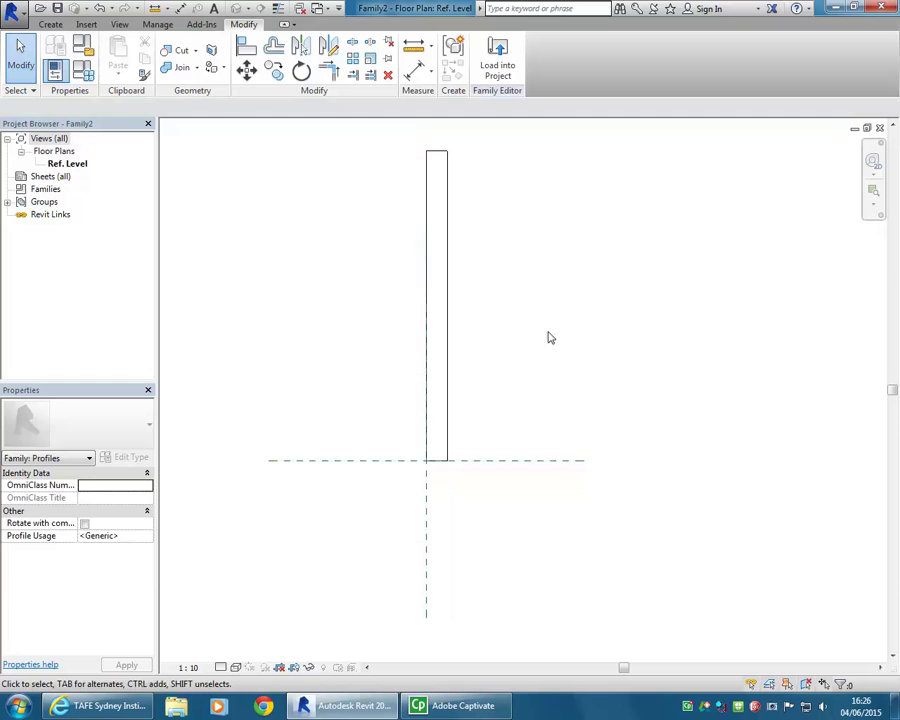
mouse_move(546, 334)
middle_down()
mouse_move(528, 414)
mouse_move(522, 392)
middle_up()
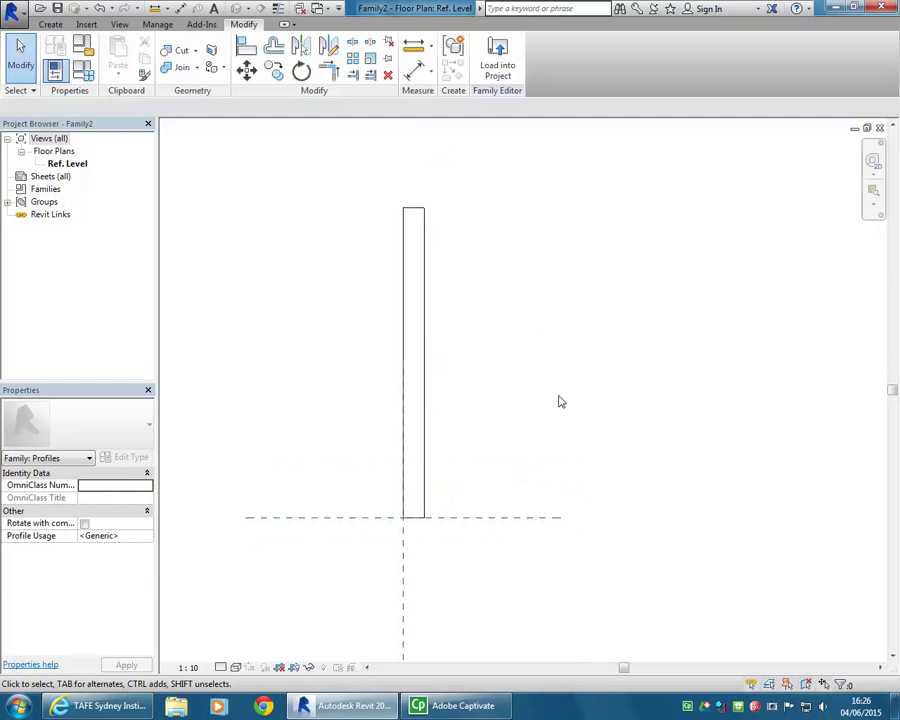
click(413, 210)
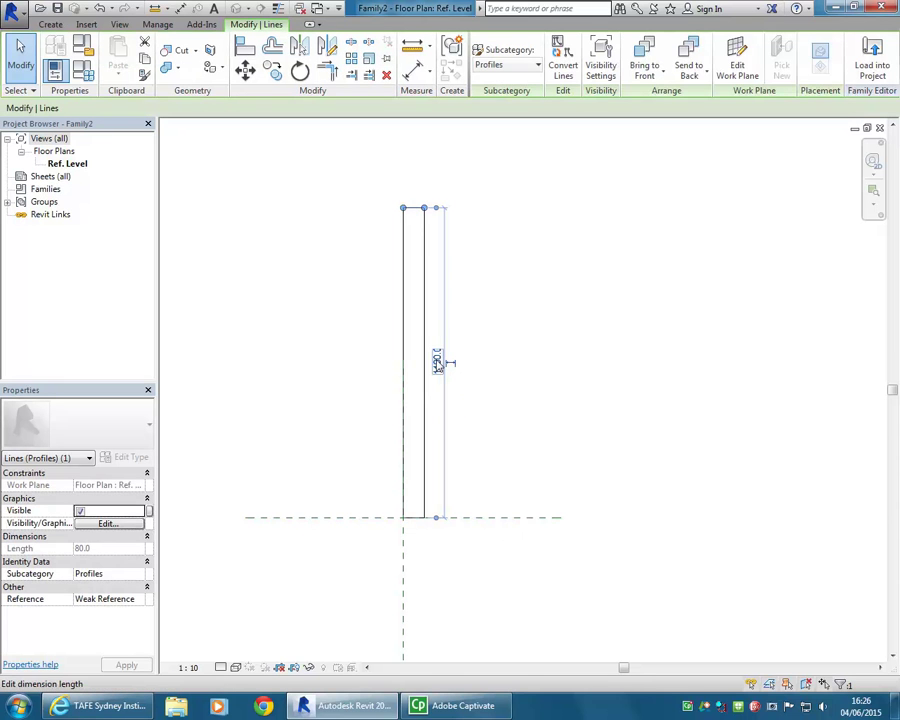
click(437, 362)
text(100)
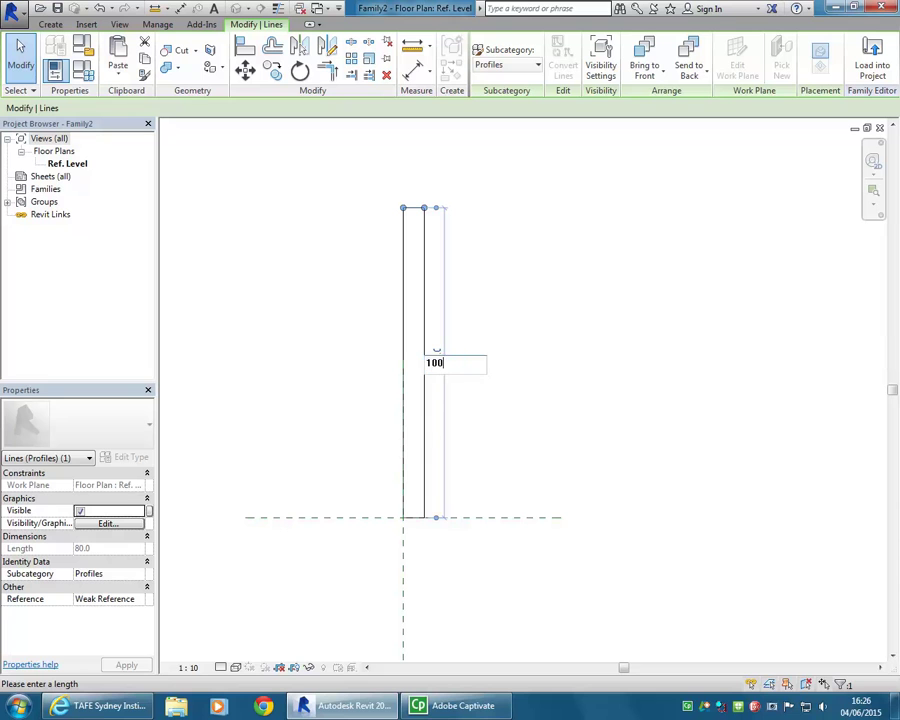
text(0)
key(Return)
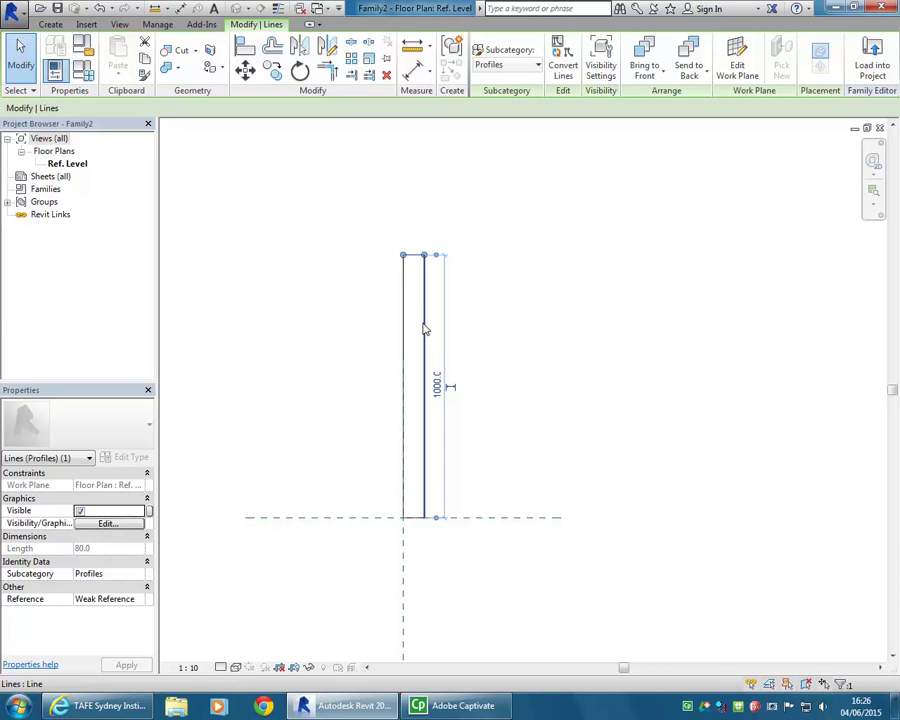
Narrow the rectangle's width from 80 to 20.
click(345, 448)
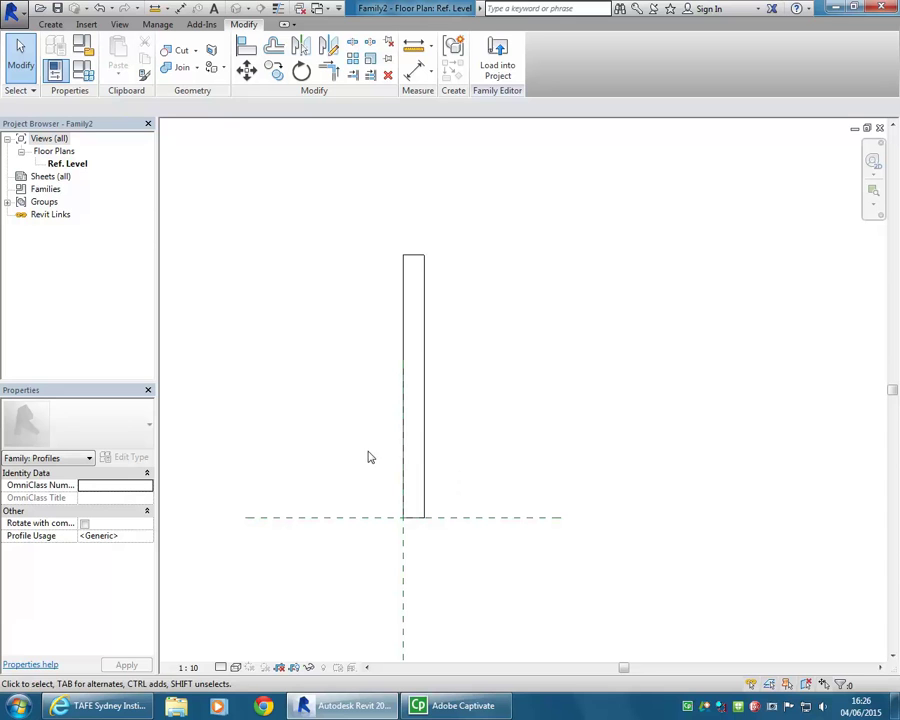
click(425, 485)
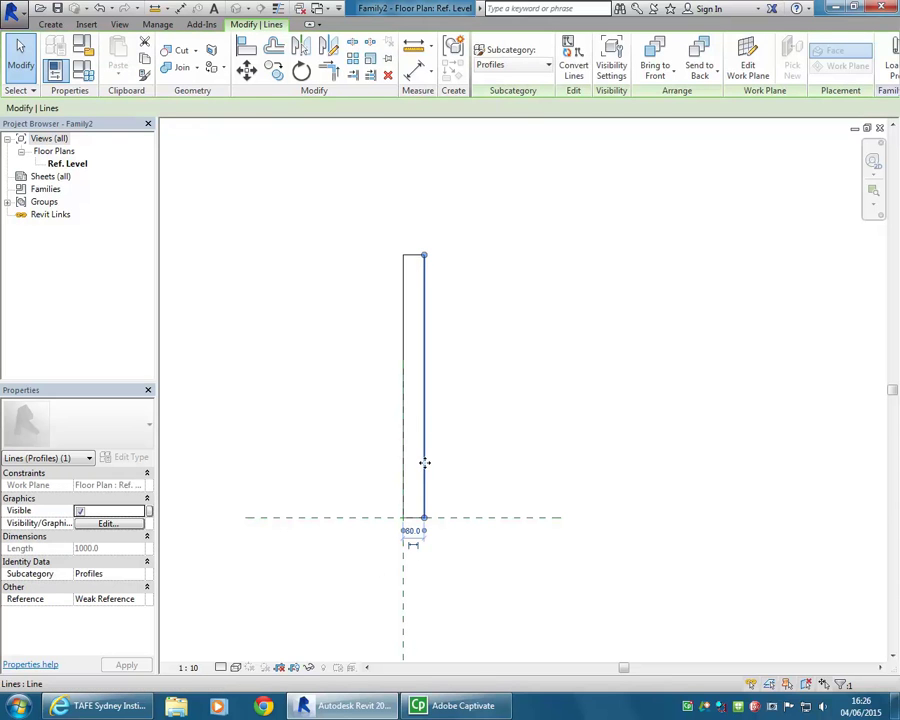
scroll(353, 572, up, 3)
click(502, 488)
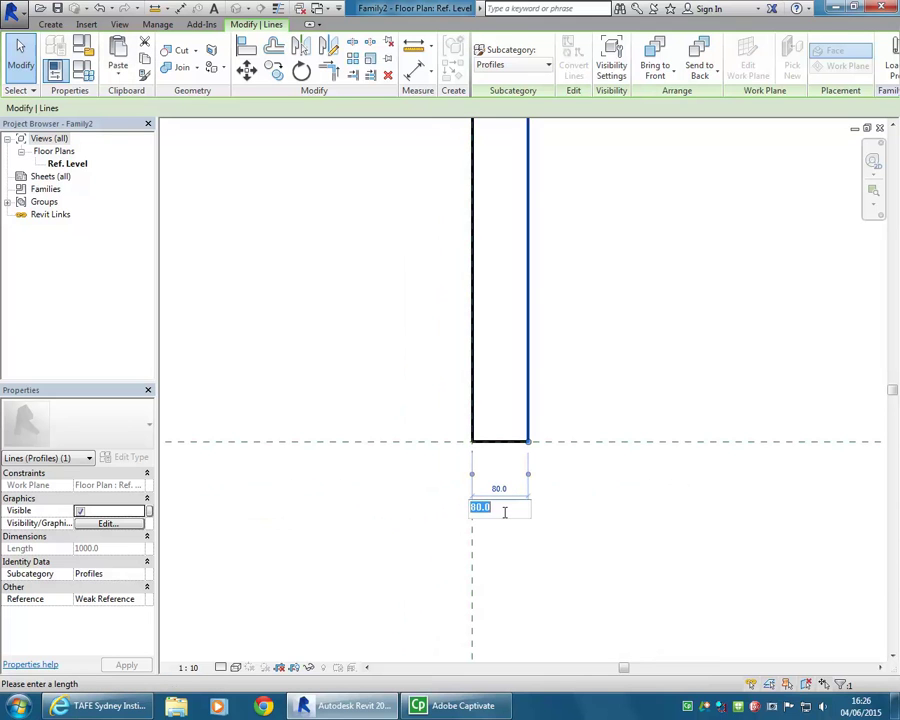
text(20)
key(Return)
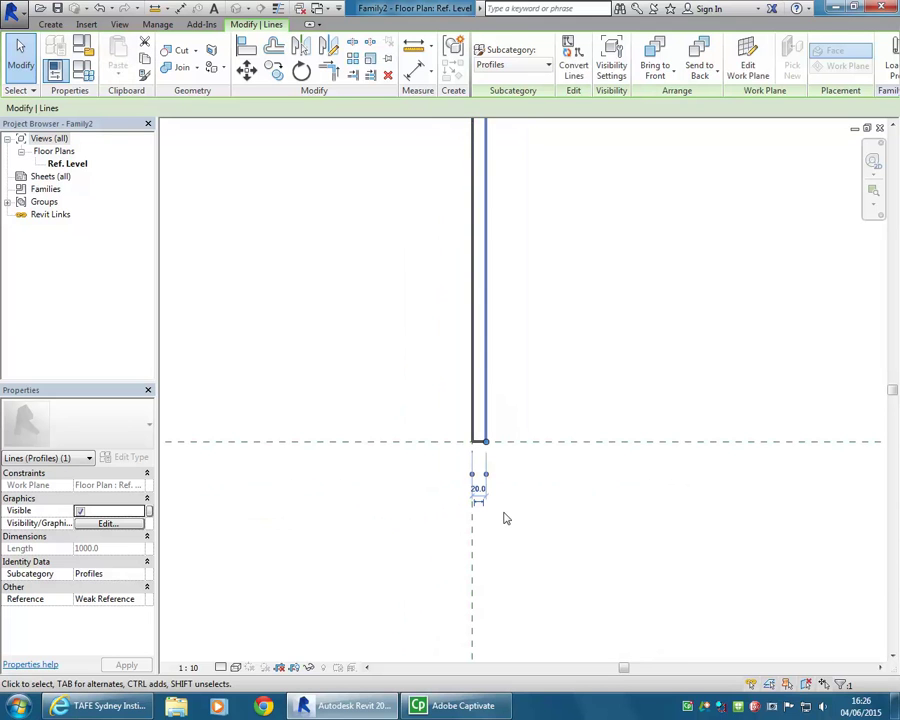
click(519, 415)
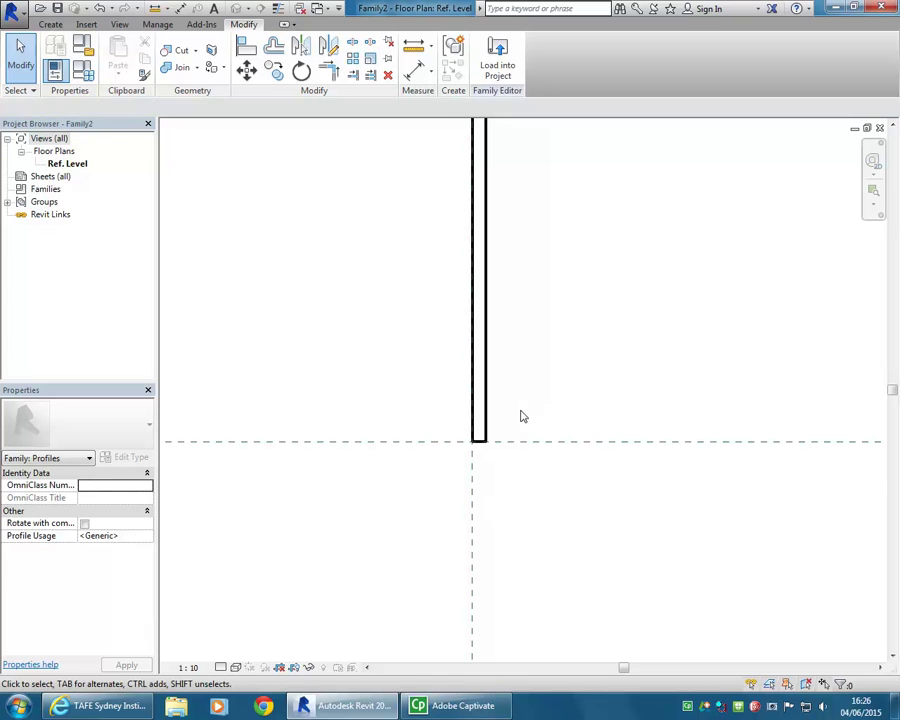
Check the bottom edge length and recentre the view on the profile.
middle_drag(521, 415, 452, 440)
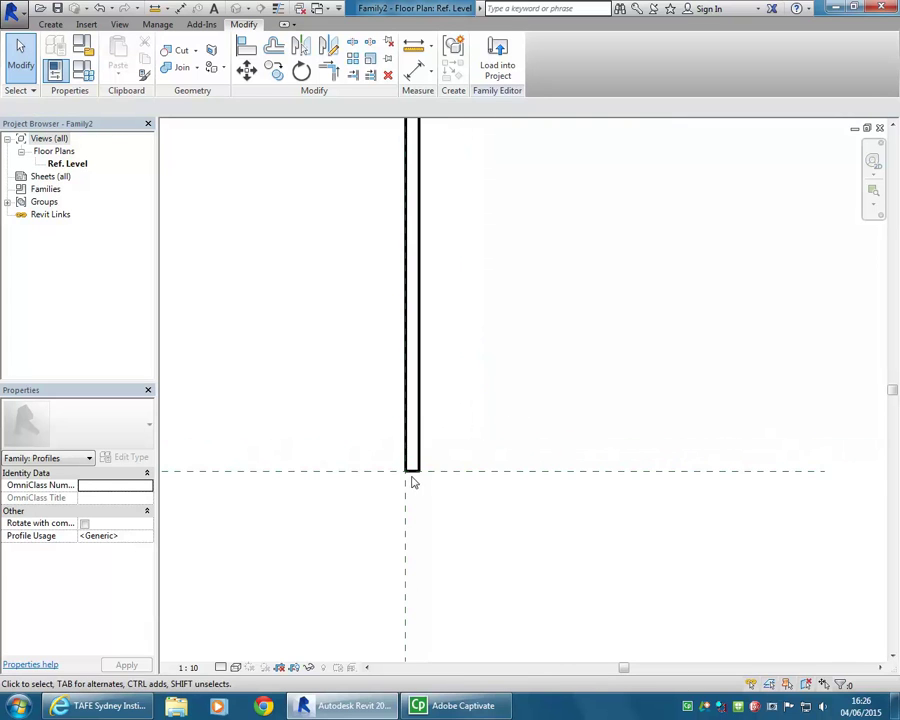
scroll(410, 490, up, 1)
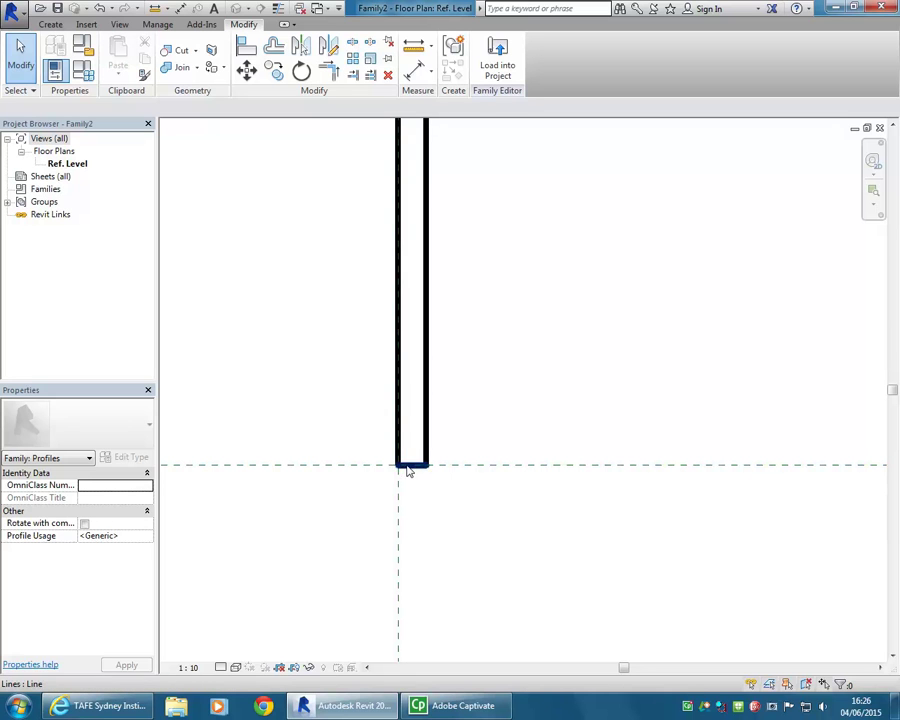
click(413, 466)
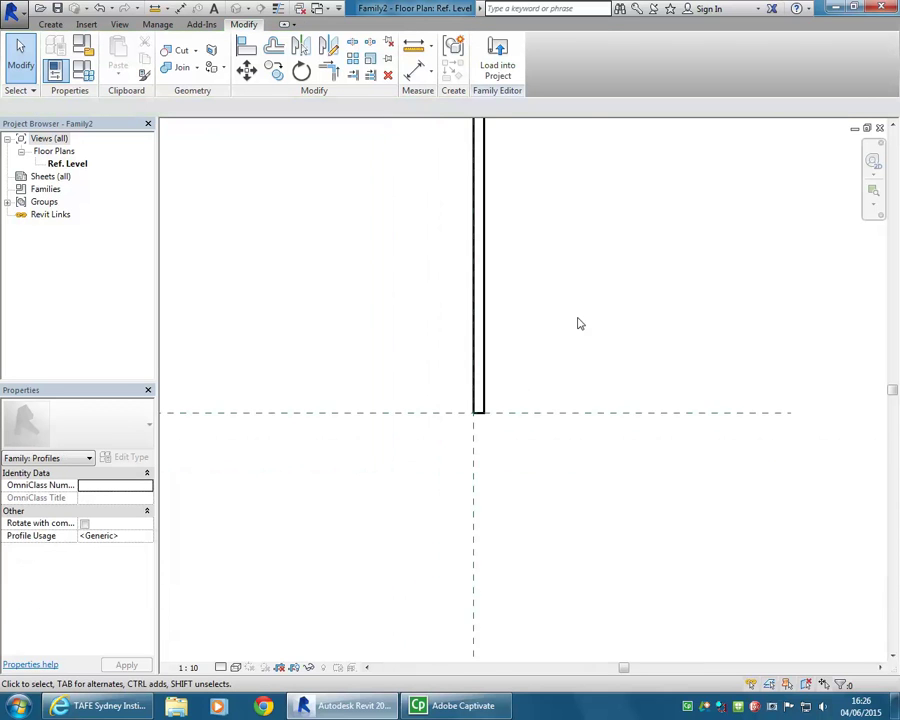
middle_drag(578, 323, 450, 428)
scroll(441, 456, down, 1)
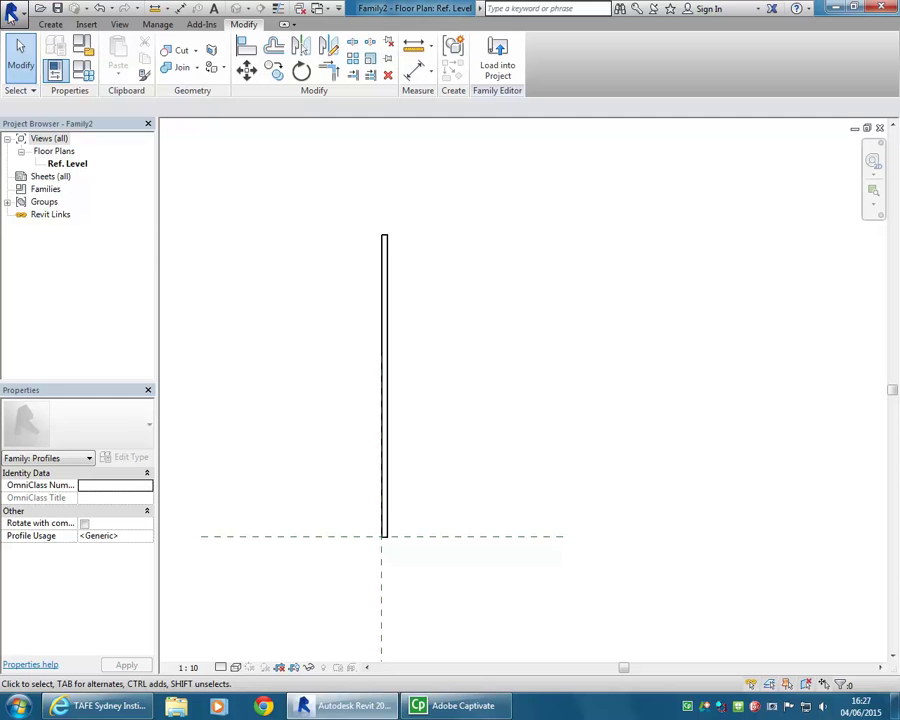
Save the profile as the family Rectangle 1000 x 20.rfa in the Museum-2015 folder.
click(10, 8)
mouse_move(45, 167)
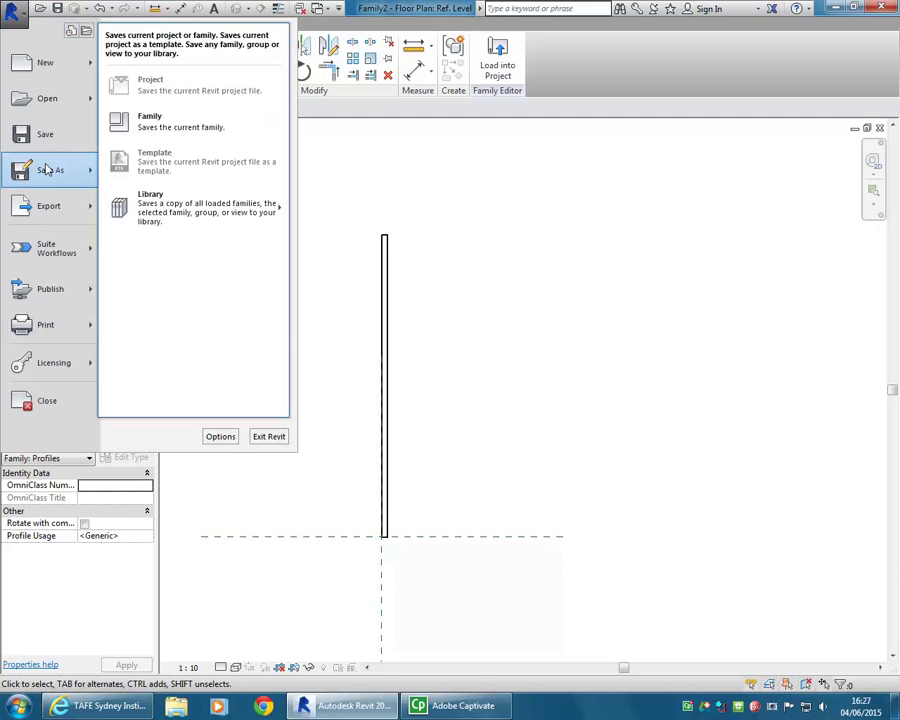
click(163, 128)
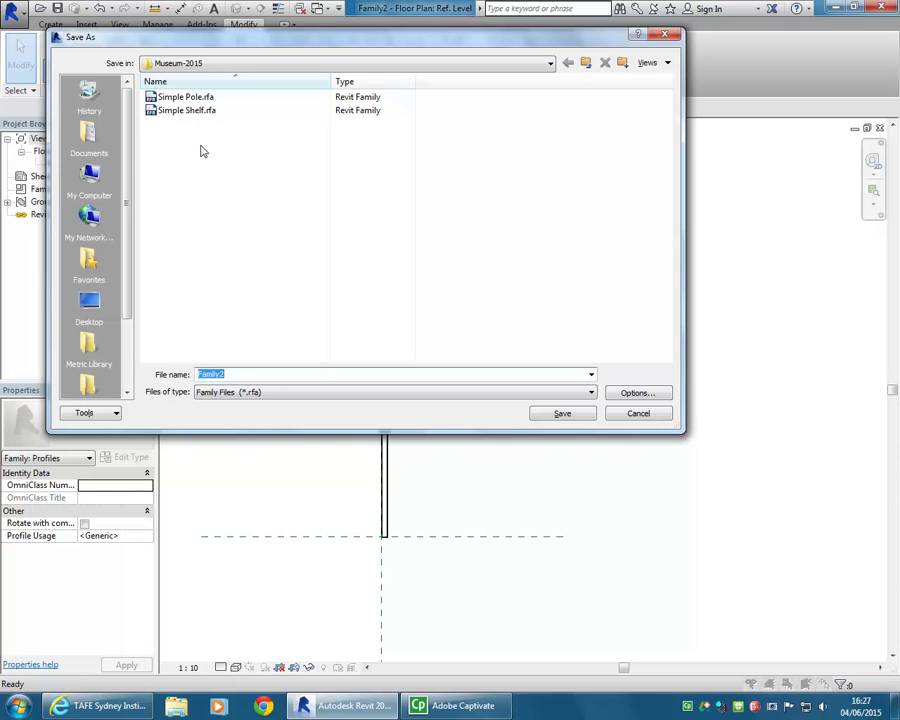
text(Rectangle 1000 x 20)
click(562, 414)
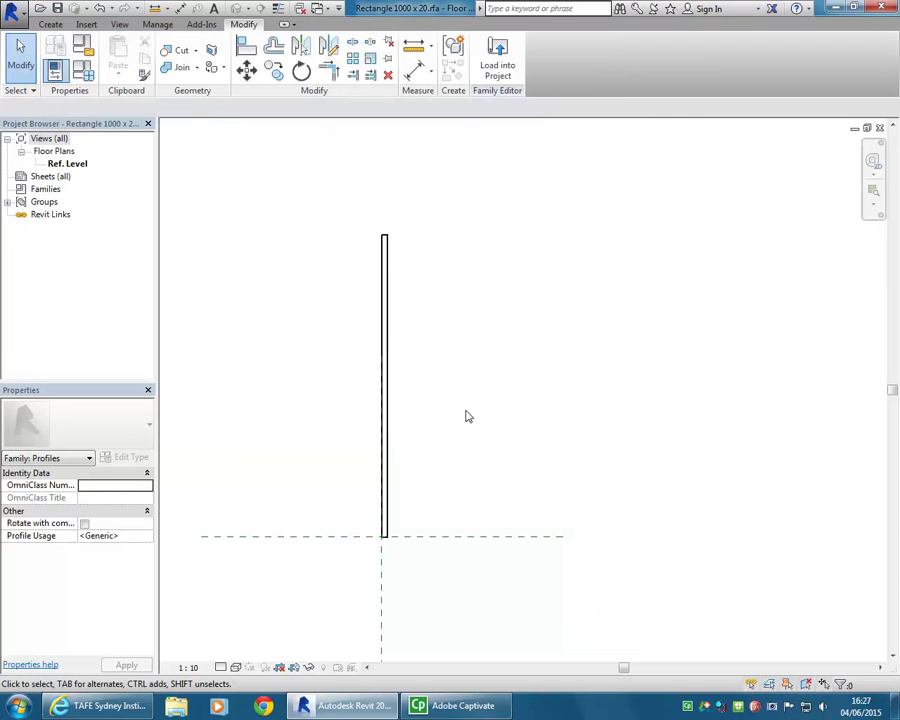
Change the rectangle's height from 1000 to 1250, keeping its 20 width.
scroll(406, 472, up, 3)
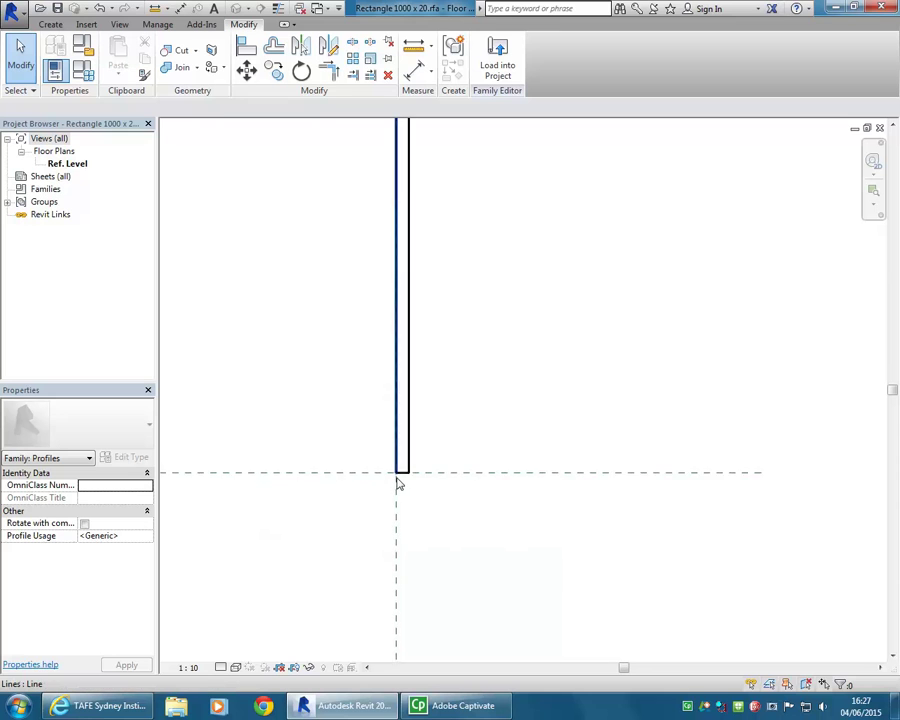
scroll(405, 475, up, 2)
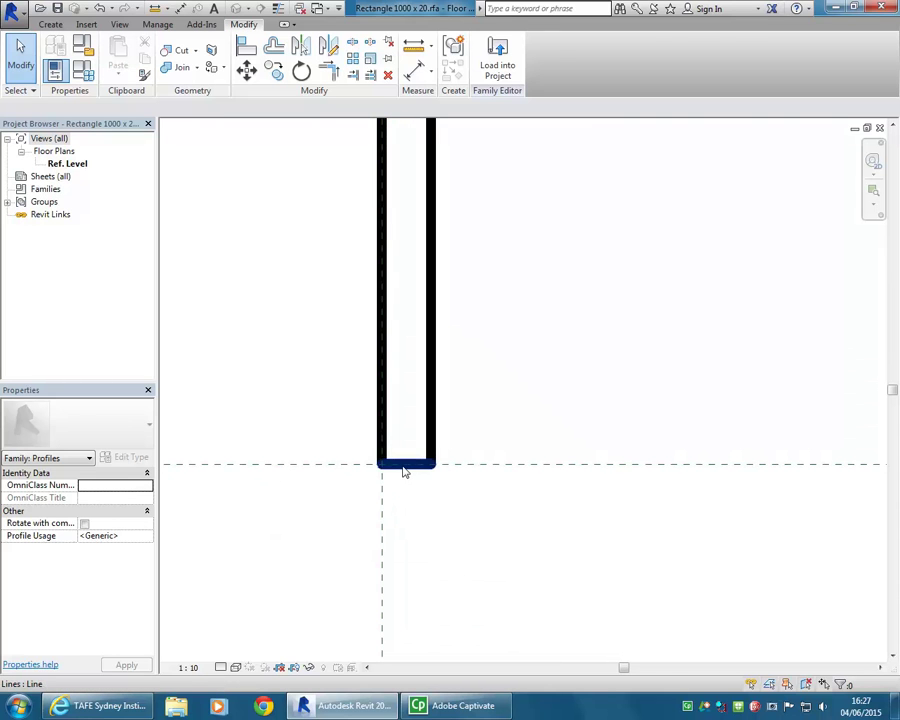
click(405, 475)
scroll(500, 370, down, 3)
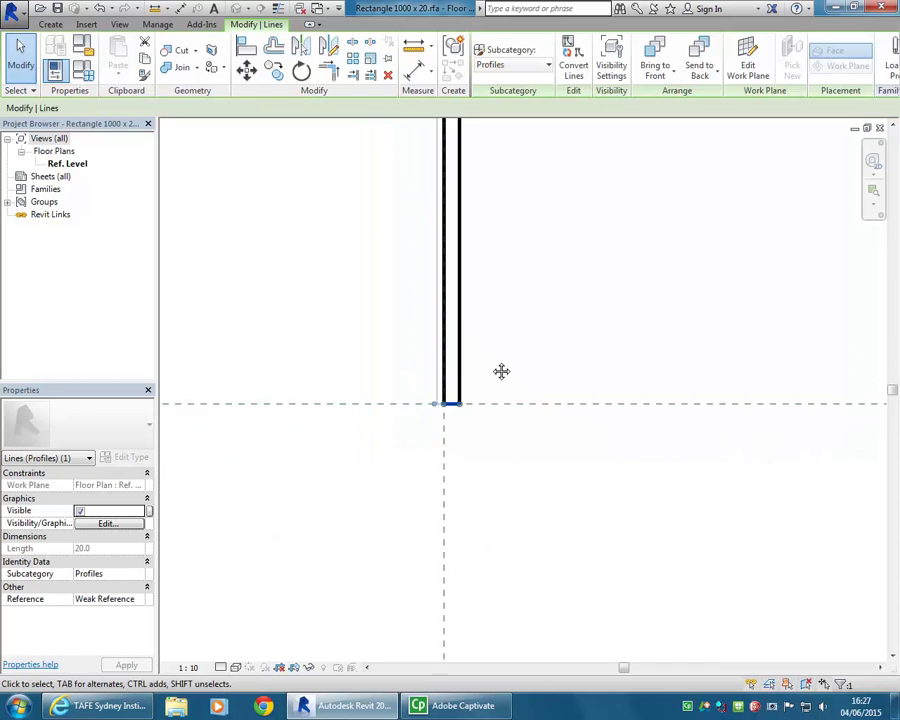
scroll(510, 348, down, 2)
middle_drag(434, 422, 406, 444)
scroll(444, 456, up, 2)
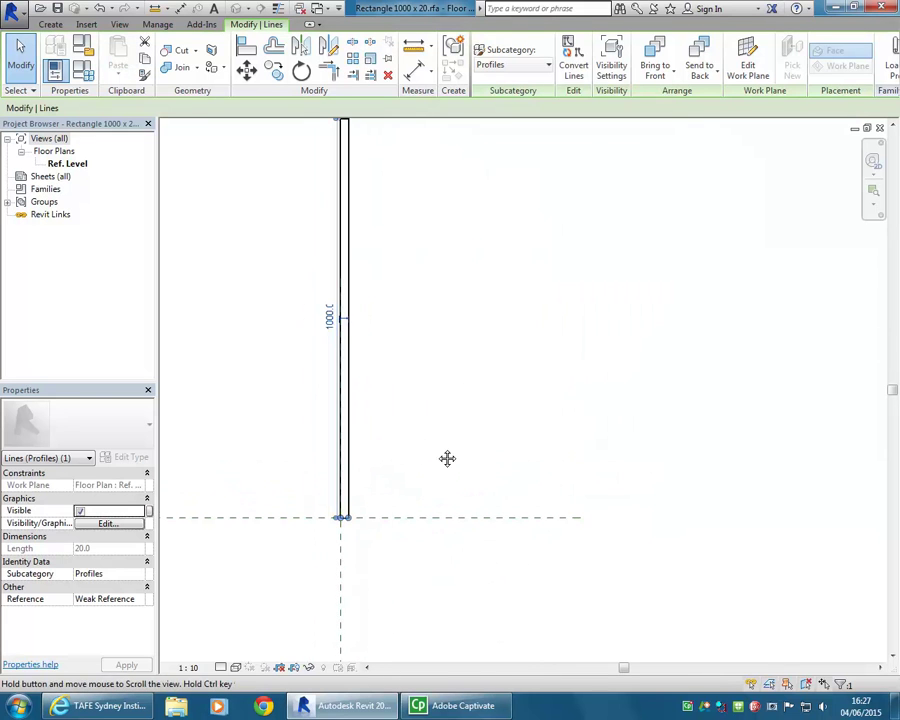
click(329, 316)
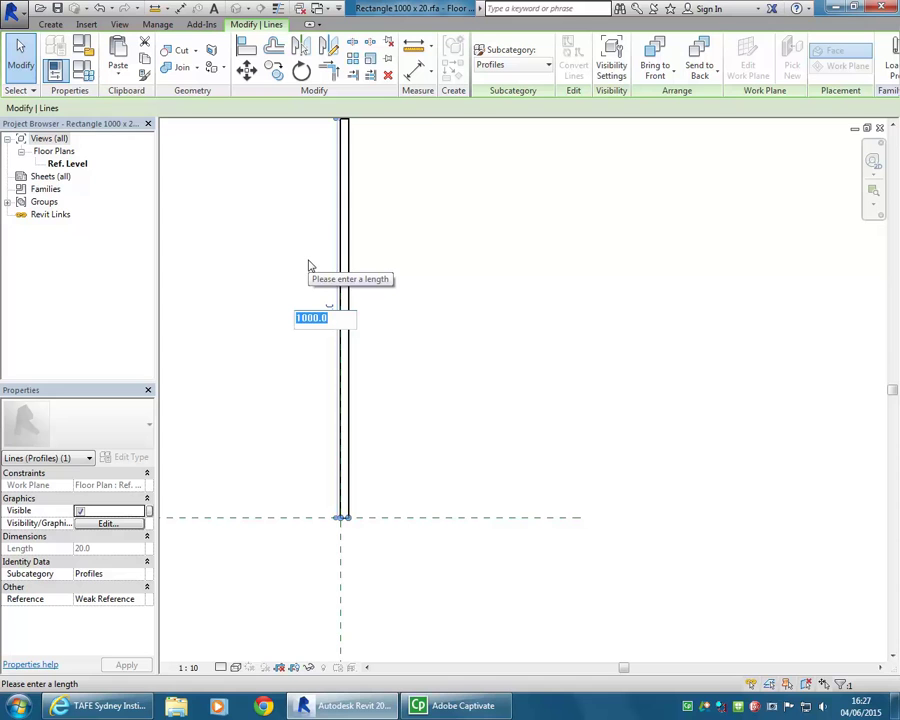
text(125)
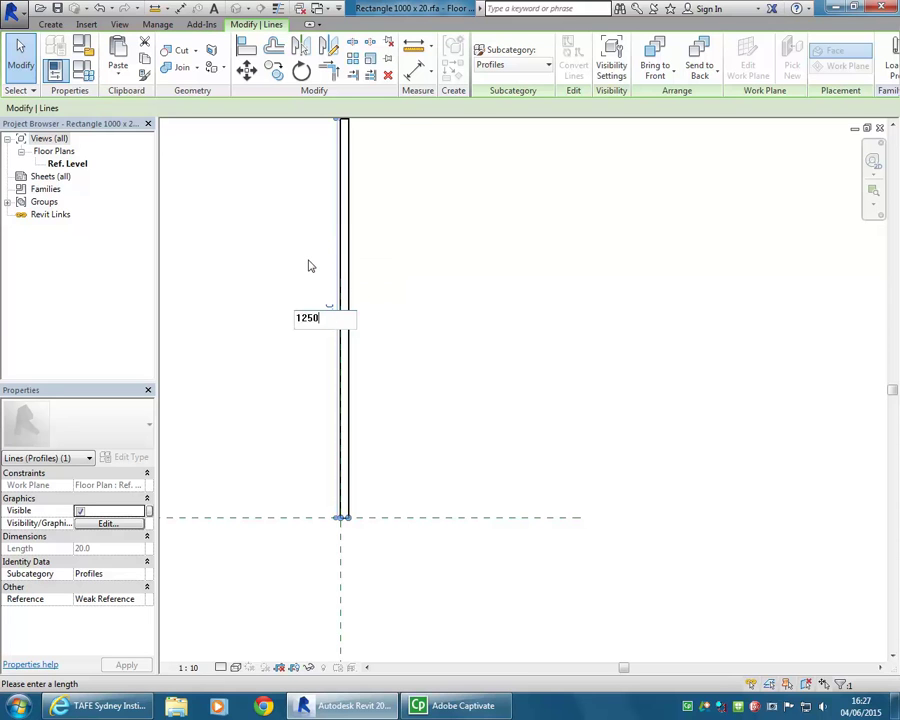
text(0)
key(Return)
scroll(302, 260, down, 2)
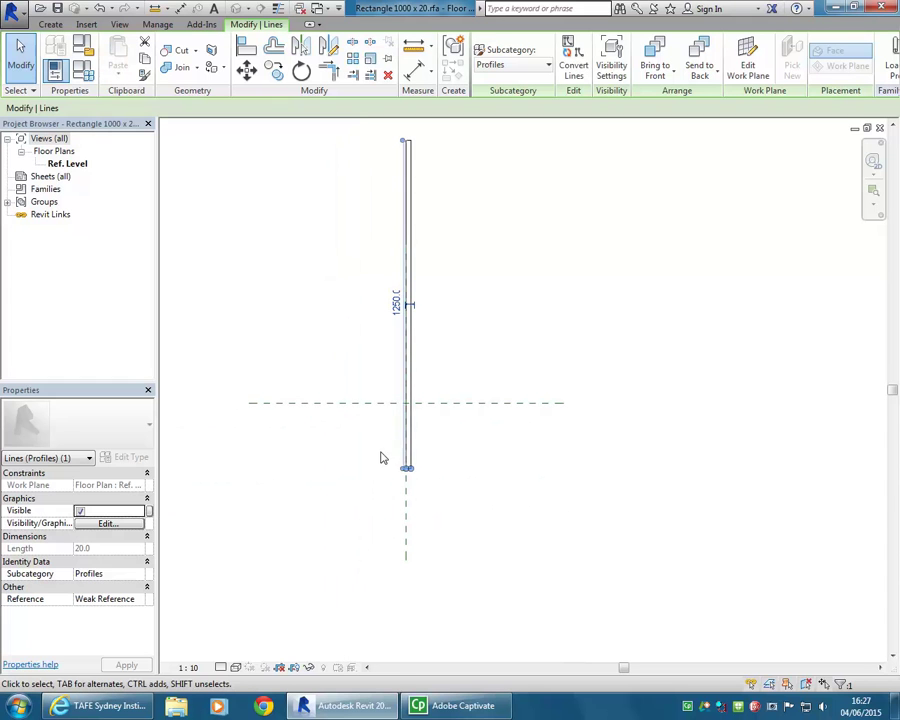
click(318, 423)
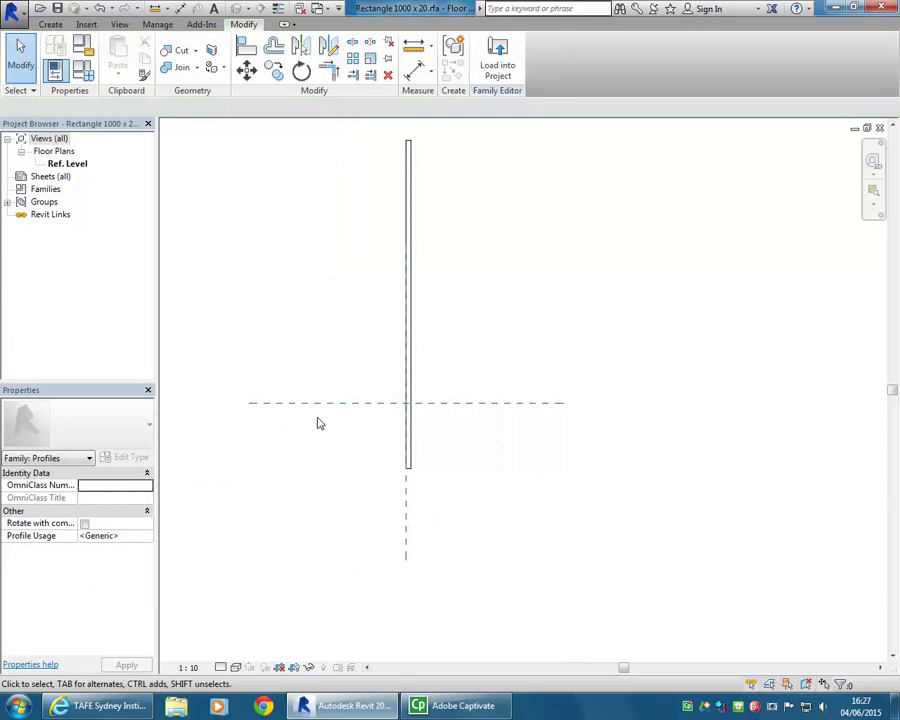
middle_drag(321, 441, 340, 484)
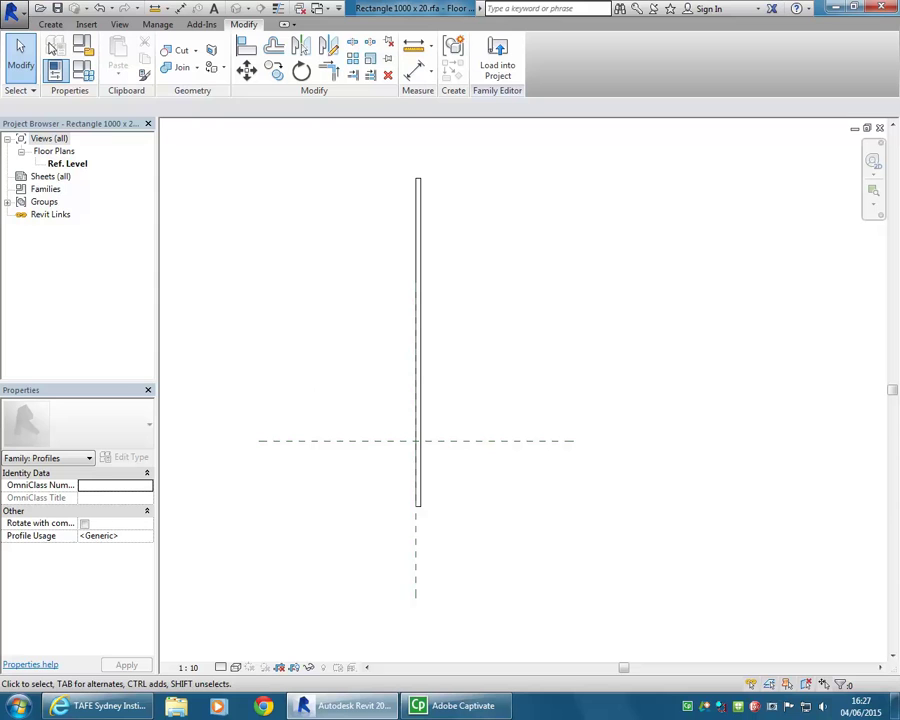
Save the taller profile as a separate family named Rectangle 1250 x 20.rfa.
click(12, 10)
mouse_move(36, 172)
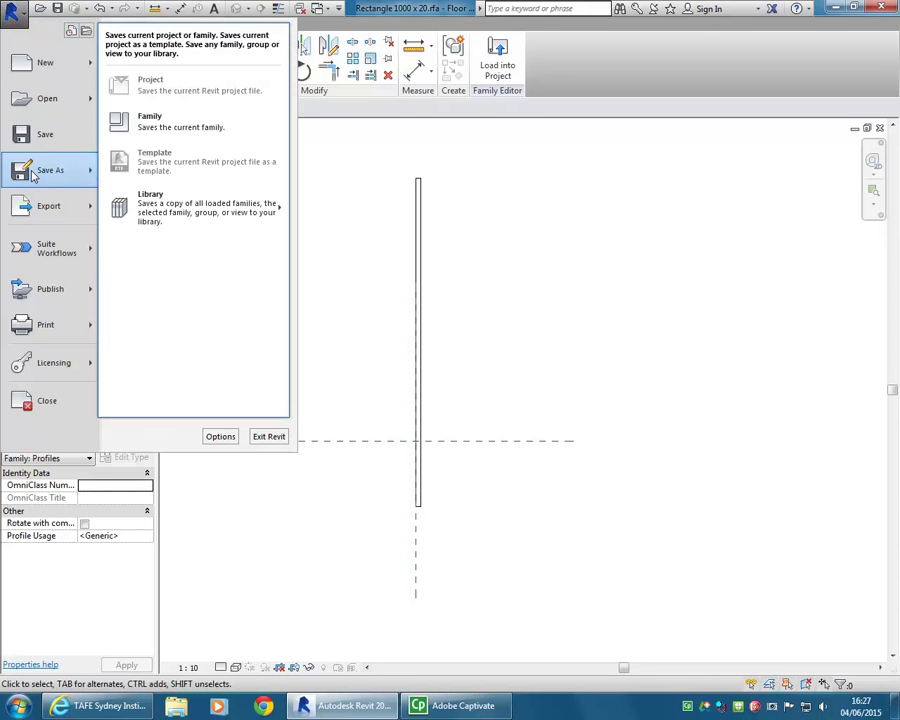
click(150, 120)
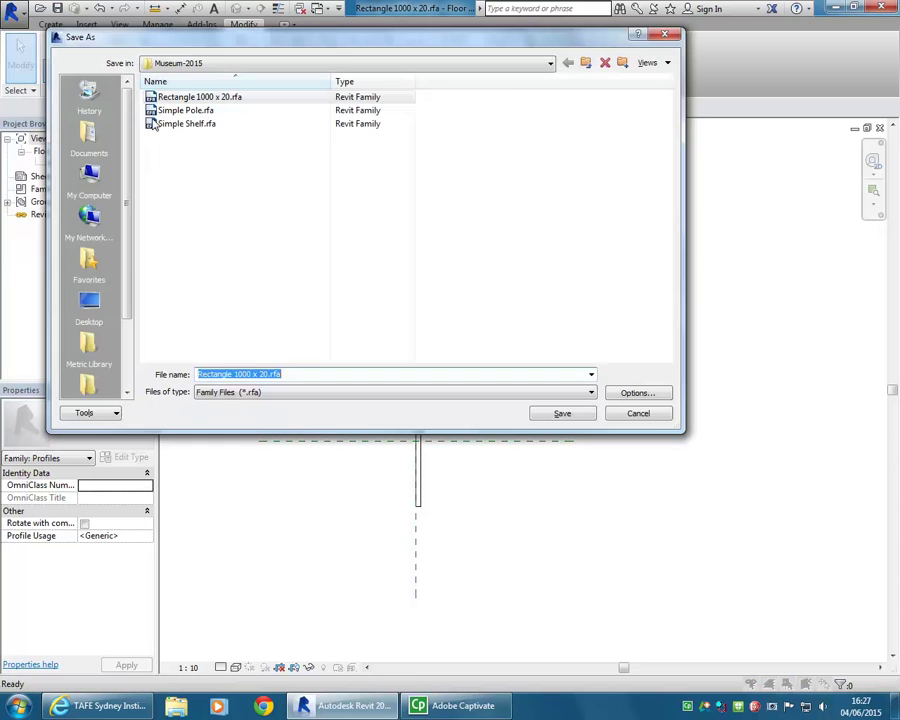
click(241, 374)
text(25)
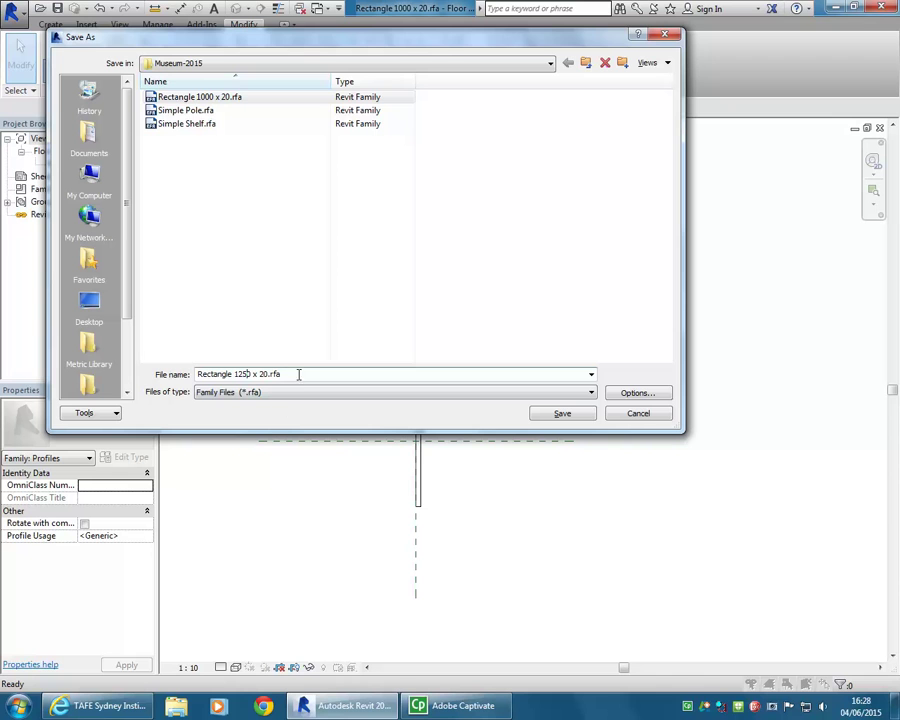
click(301, 373)
click(563, 413)
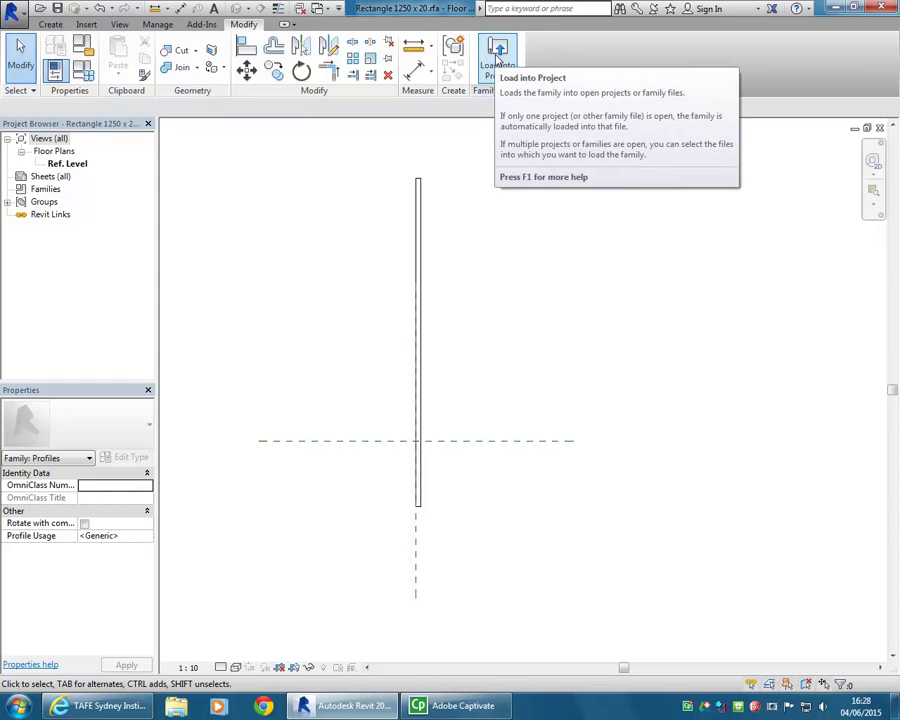
Load the profile family into Museum-2015 v6a.rvt only, excluding DCE College v3.rvt.
click(498, 52)
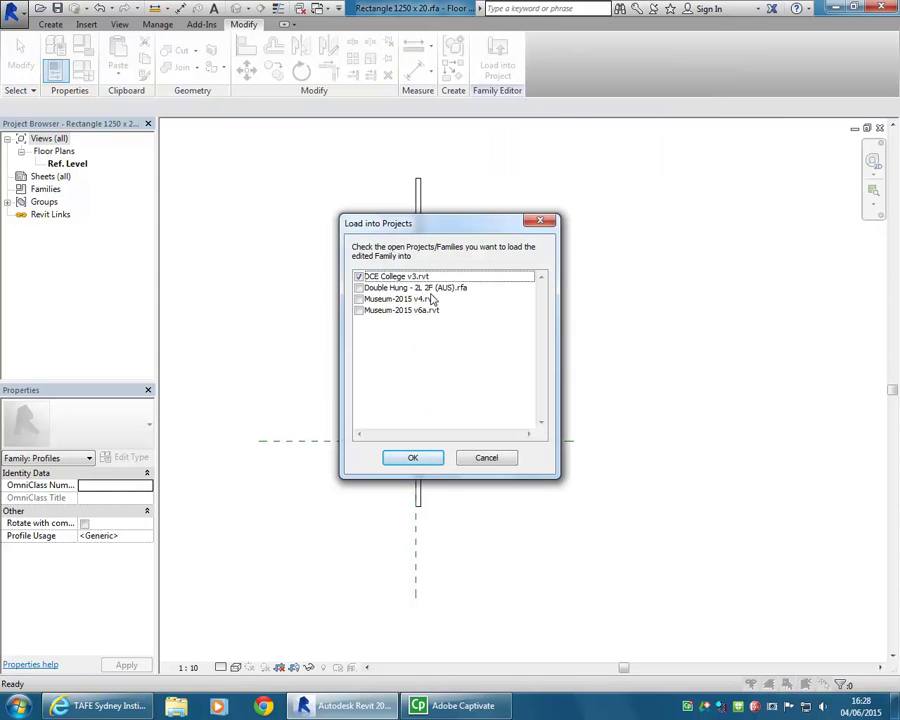
click(358, 276)
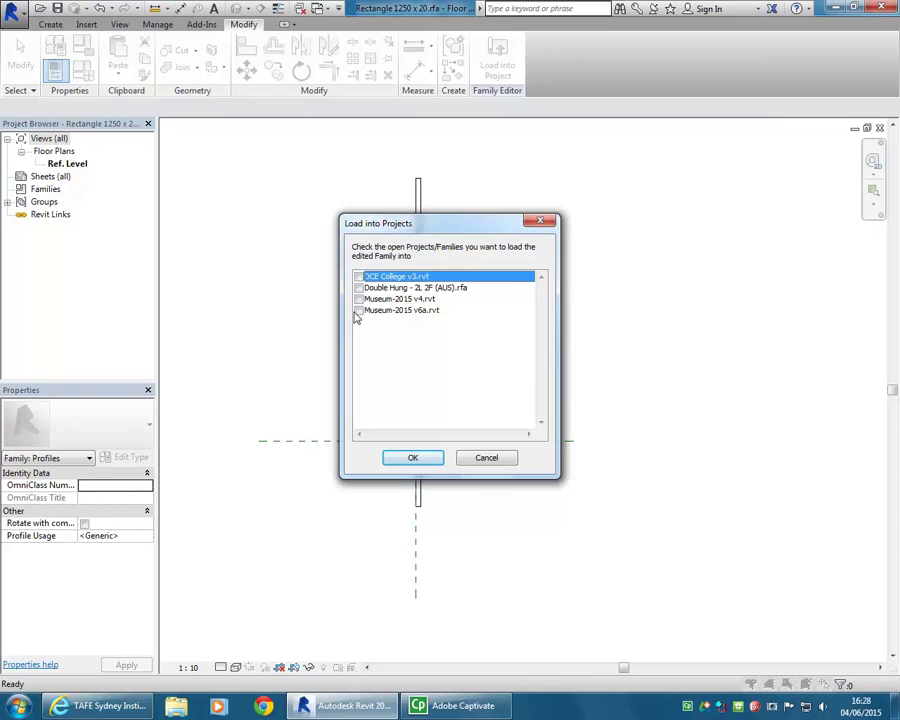
click(359, 310)
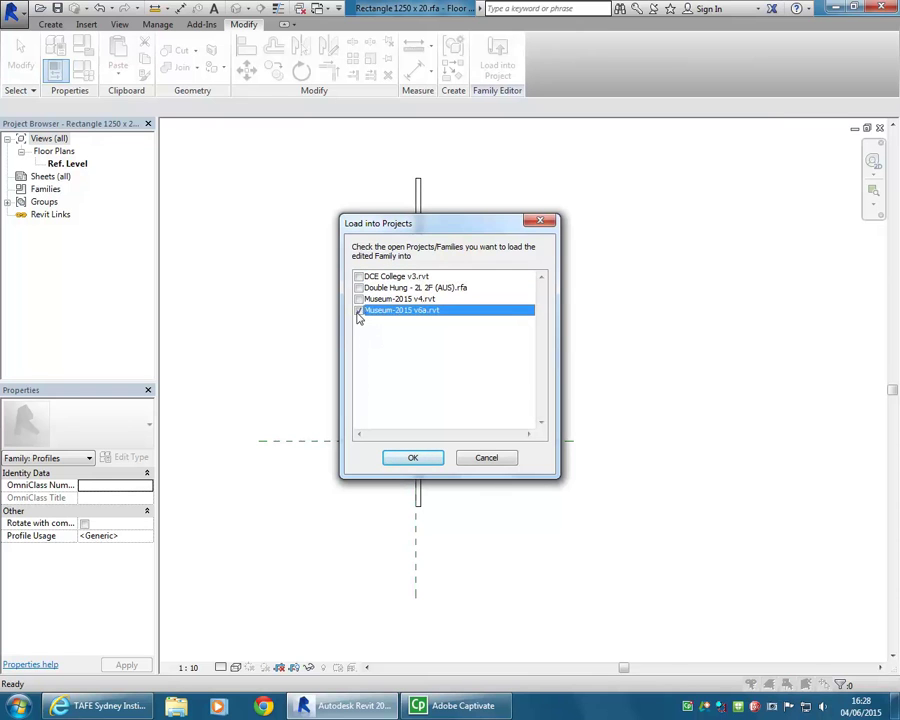
click(413, 458)
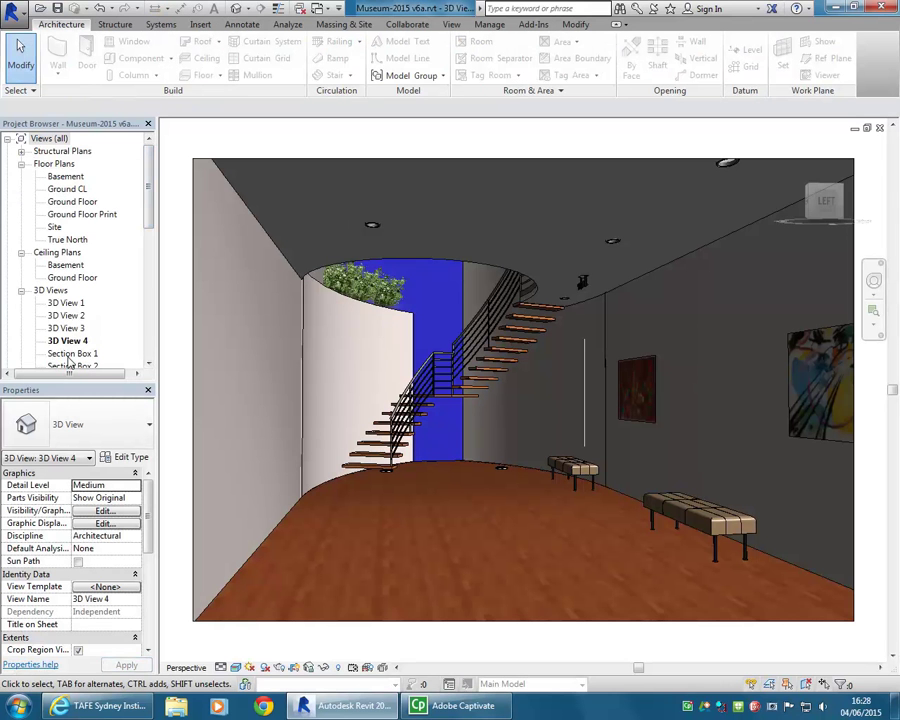
Open the Section Box 1 3D view and zoom and orbit onto the curved stair.
drag(148, 205, 149, 245)
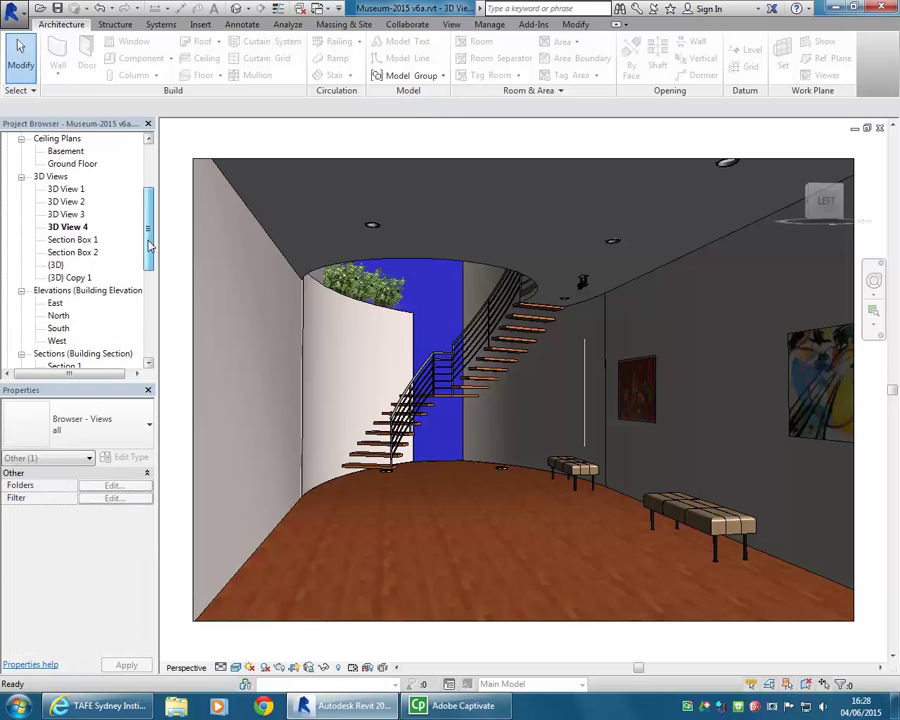
double_click(56, 264)
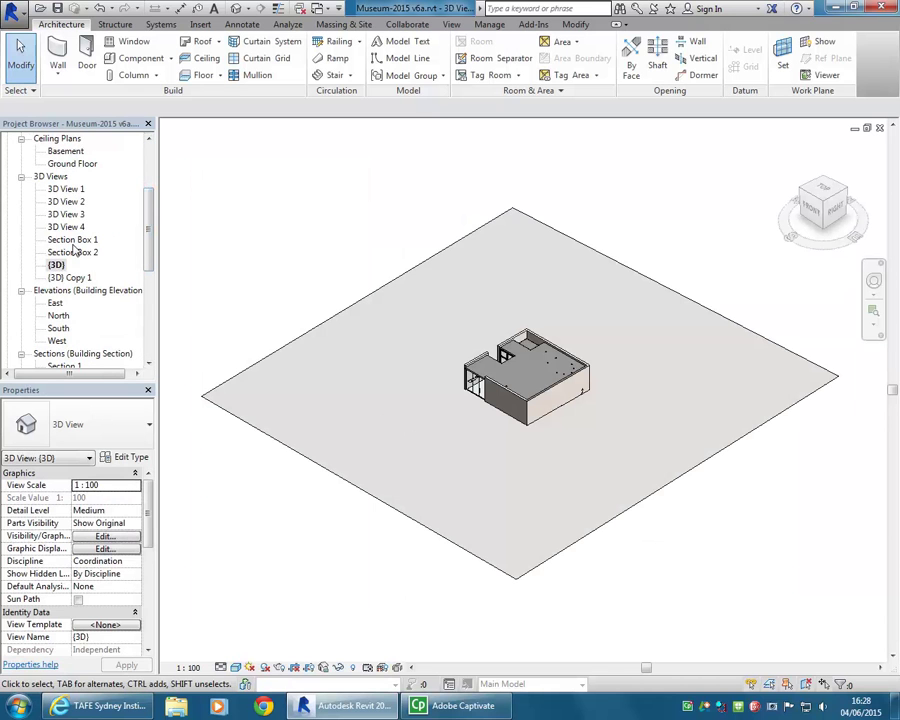
double_click(72, 240)
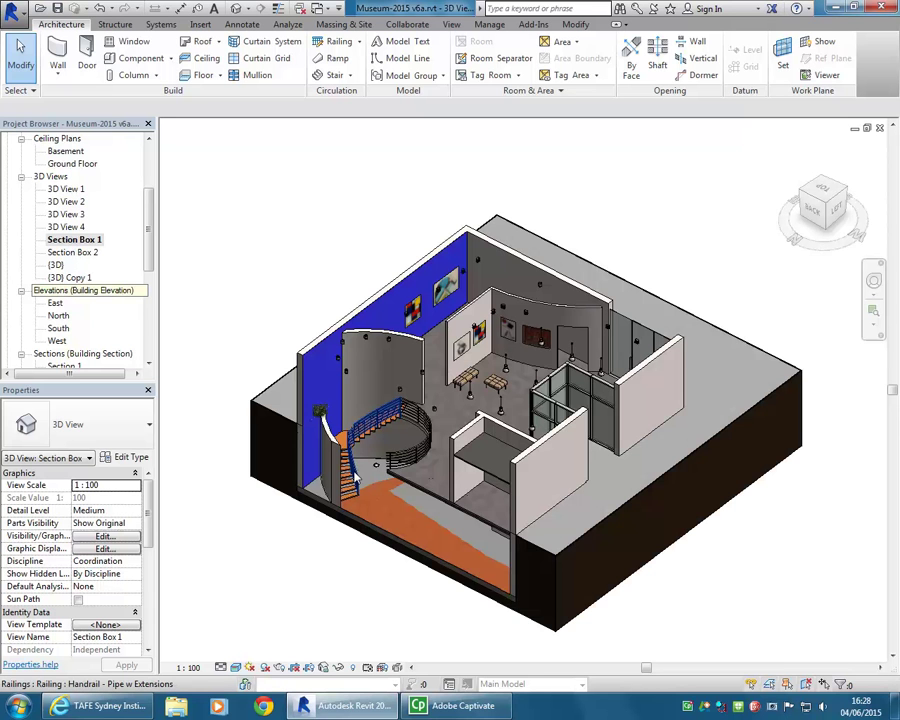
scroll(354, 474, up, 2)
scroll(410, 476, up, 2)
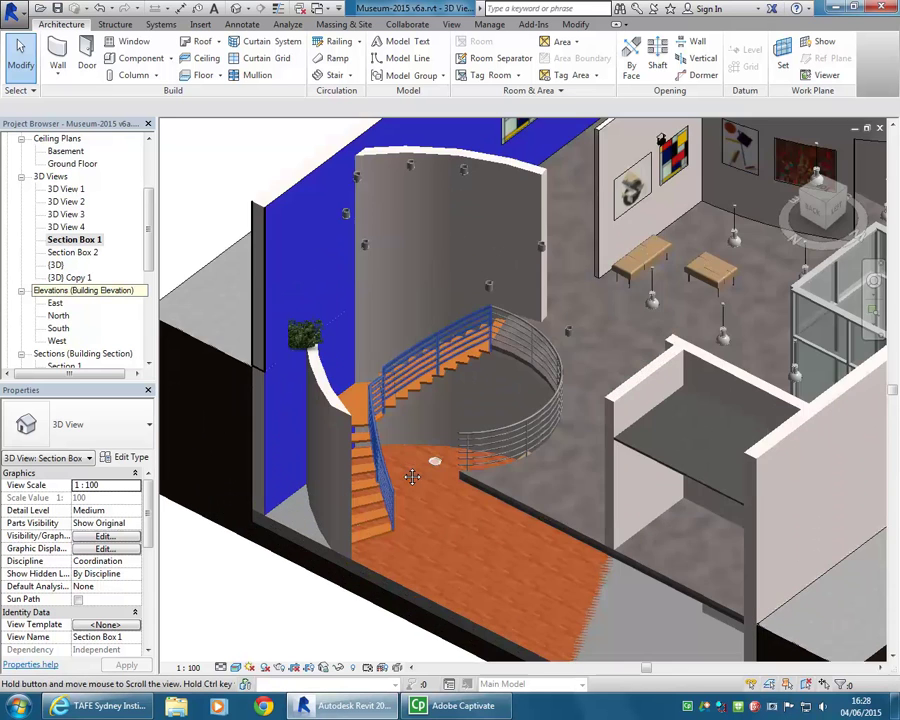
scroll(412, 476, up, 1)
scroll(430, 474, up, 2)
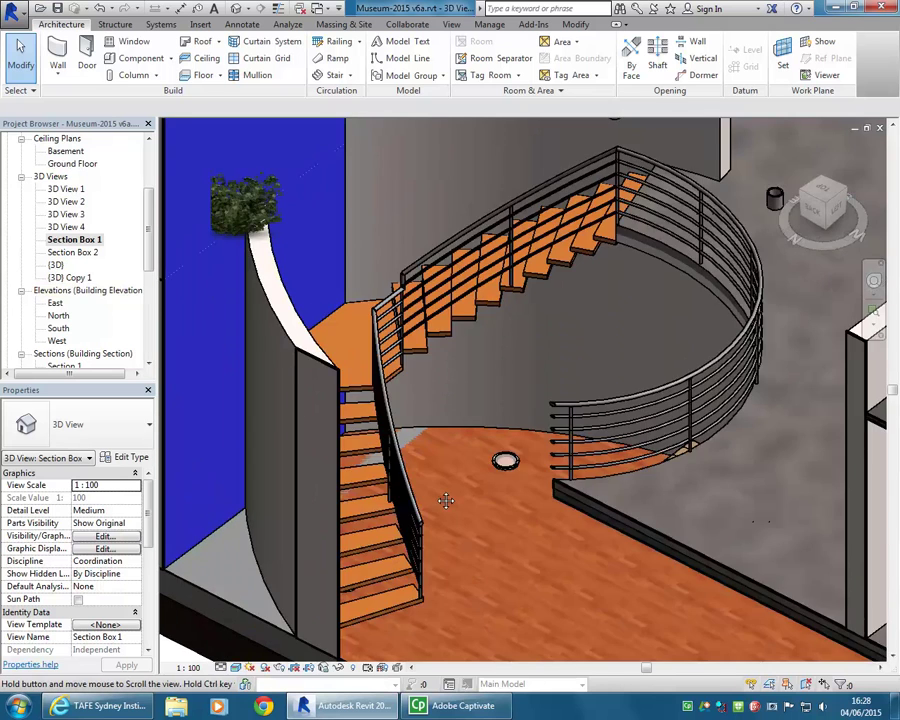
scroll(497, 466, up, 1)
middle_drag(499, 328, 467, 388)
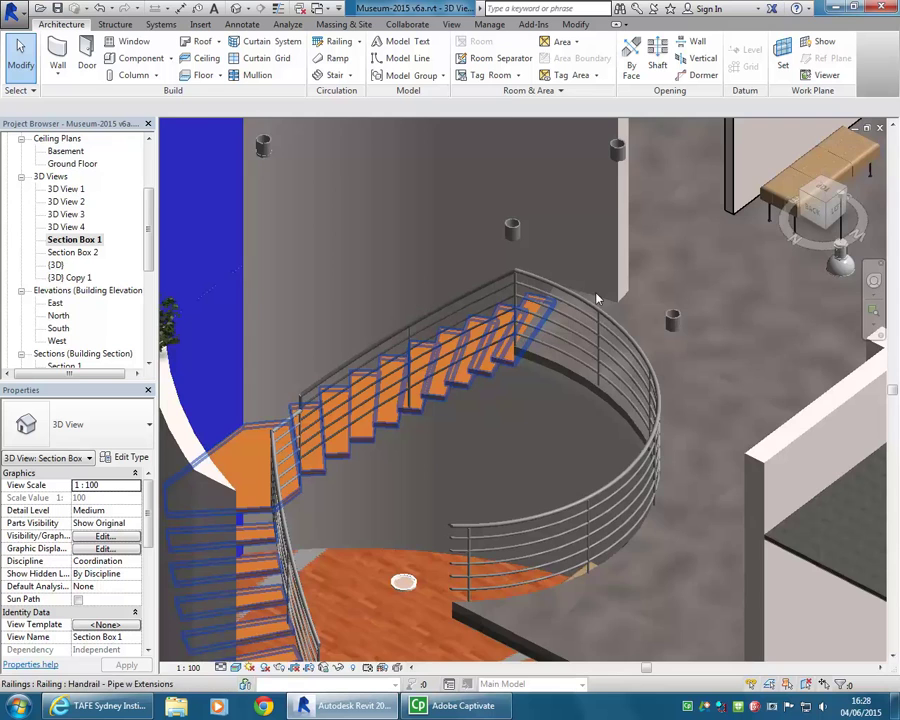
shift+middle_drag(415, 297, 445, 200)
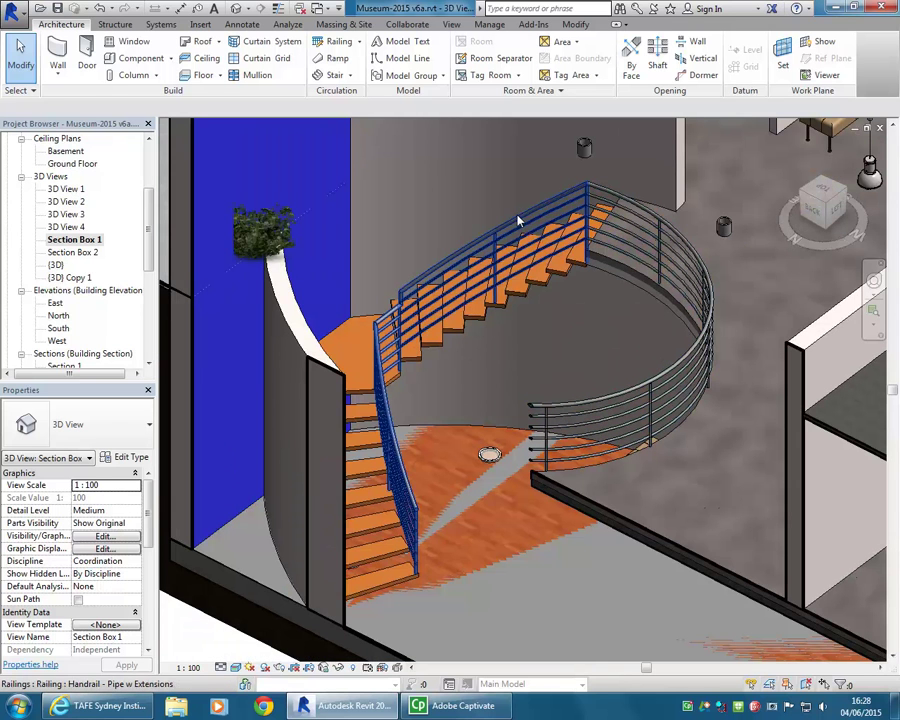
Duplicate the stair railing type as Plain Glass Stair and open its five-rail structure.
click(517, 222)
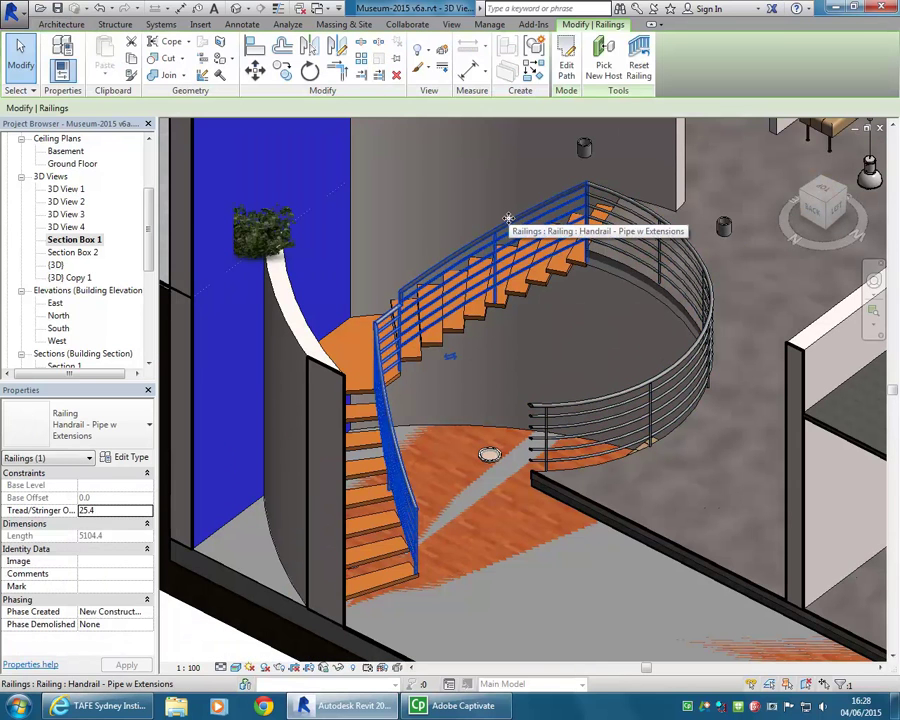
click(126, 458)
drag(392, 20, 192, 36)
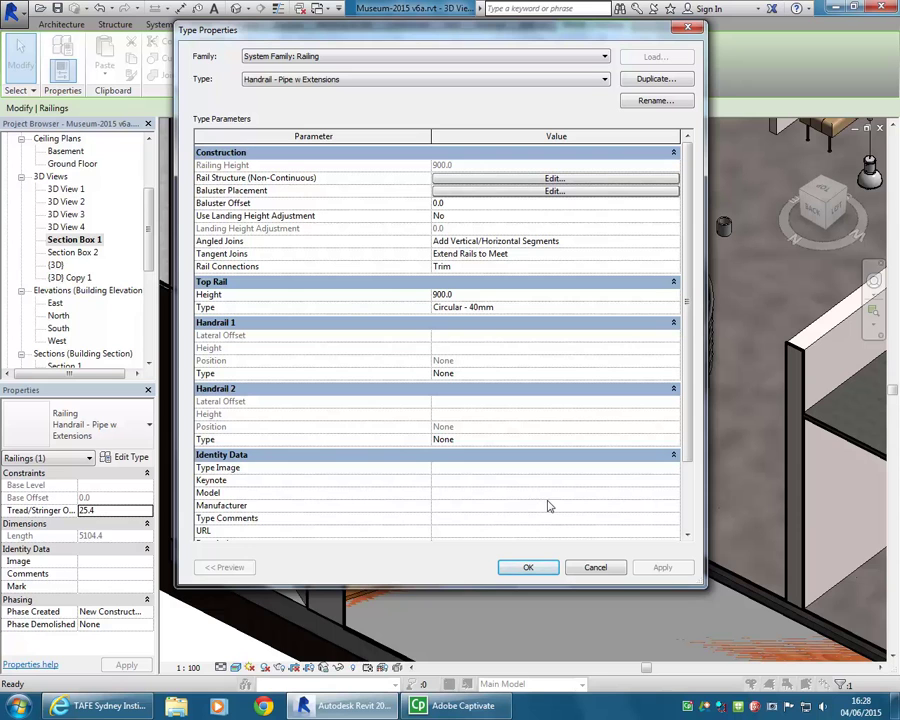
click(642, 80)
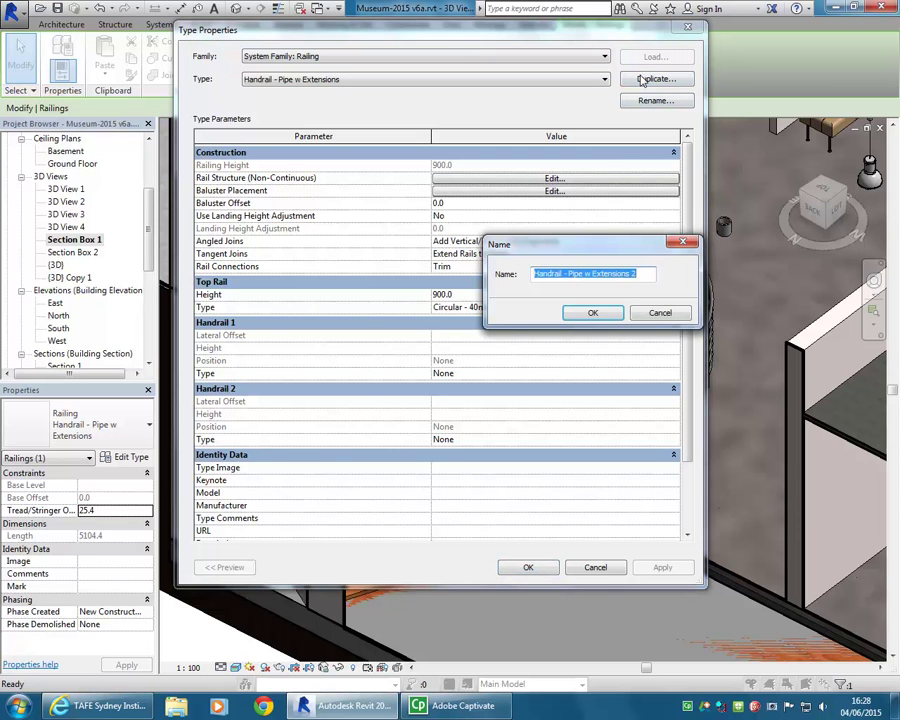
text(plain Glass Stair)
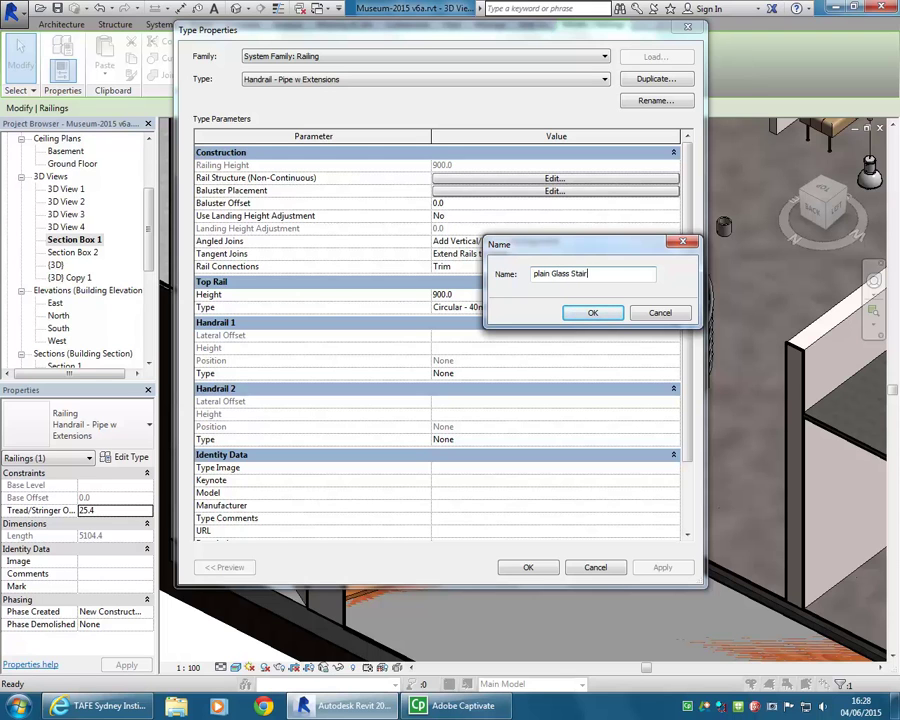
click(537, 274)
key(BackSpace)
text(P)
click(593, 312)
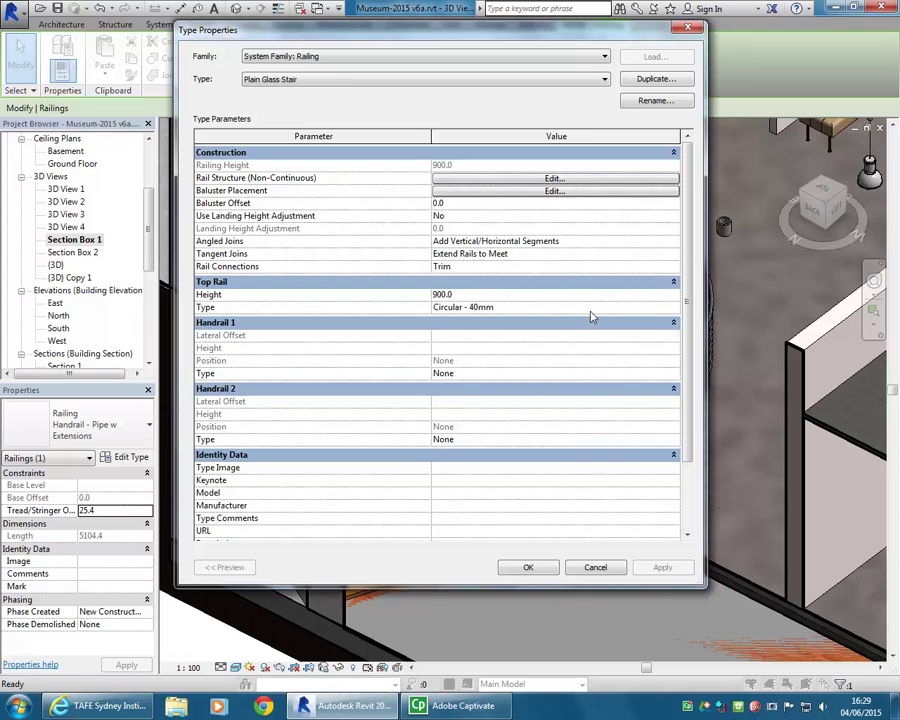
click(470, 180)
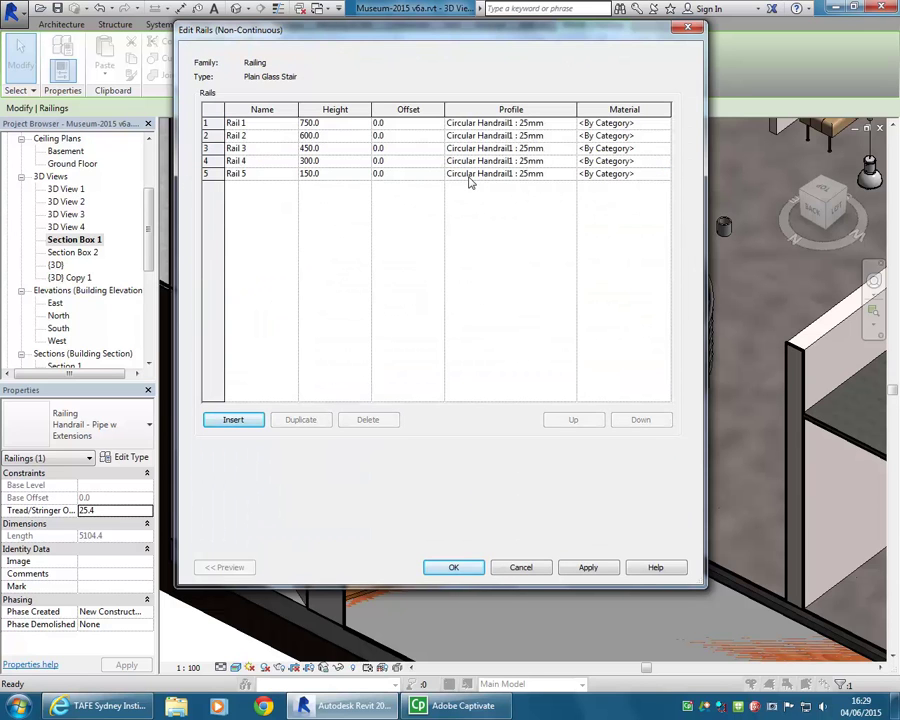
click(246, 123)
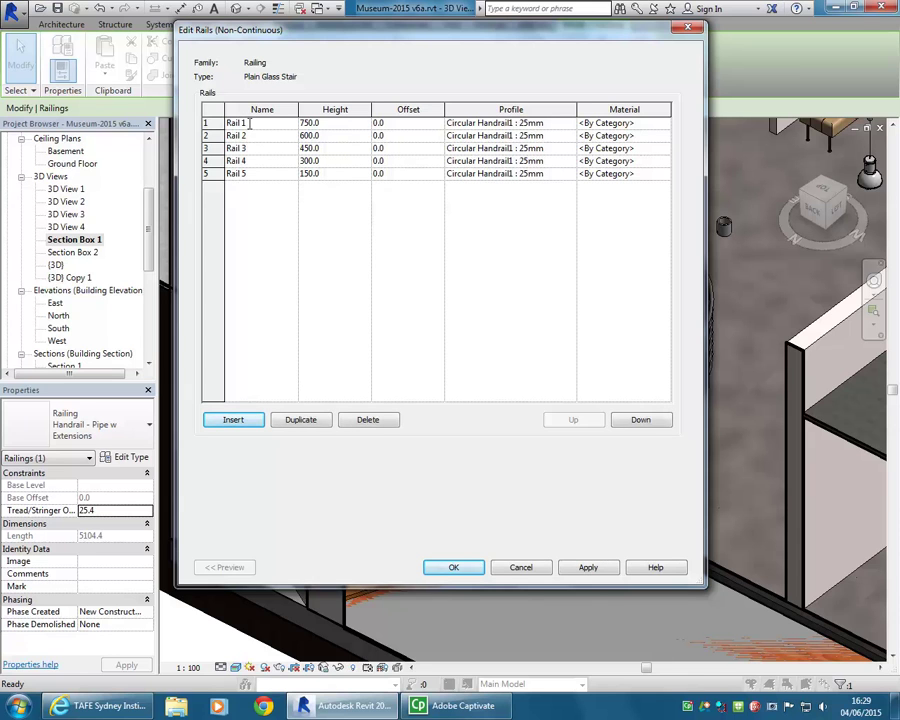
Delete Rails 1–4 and set the remaining Rail 5 height to 0.
click(376, 421)
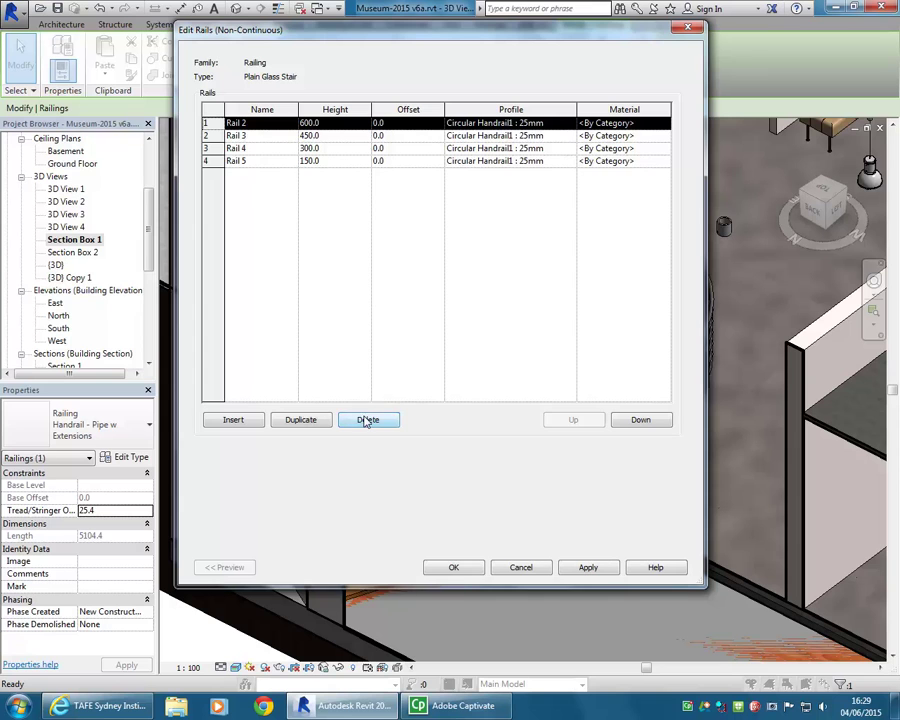
click(367, 420)
click(367, 420)
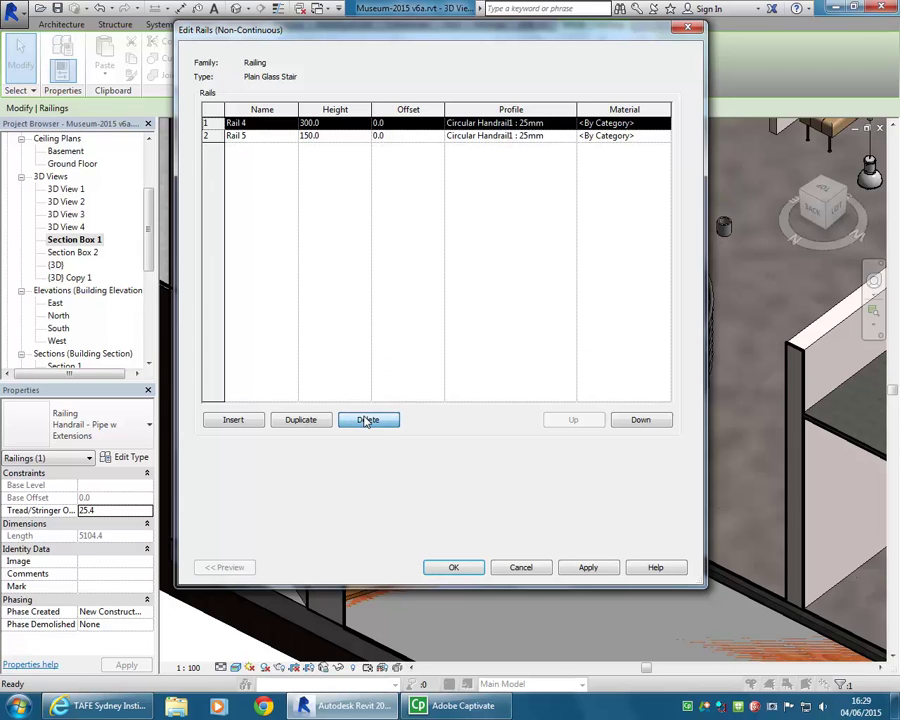
click(367, 420)
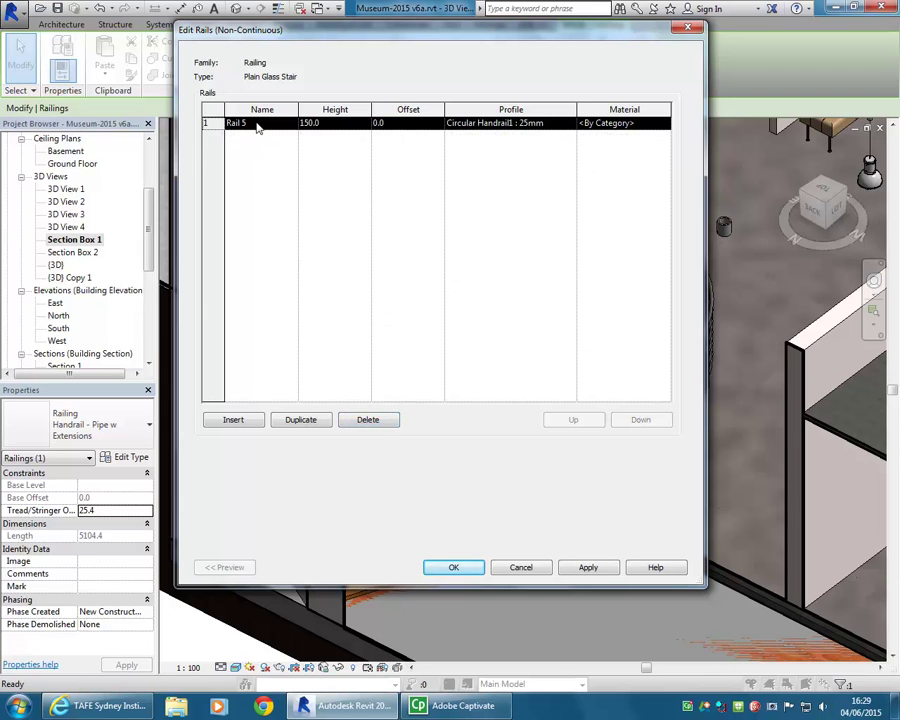
click(336, 123)
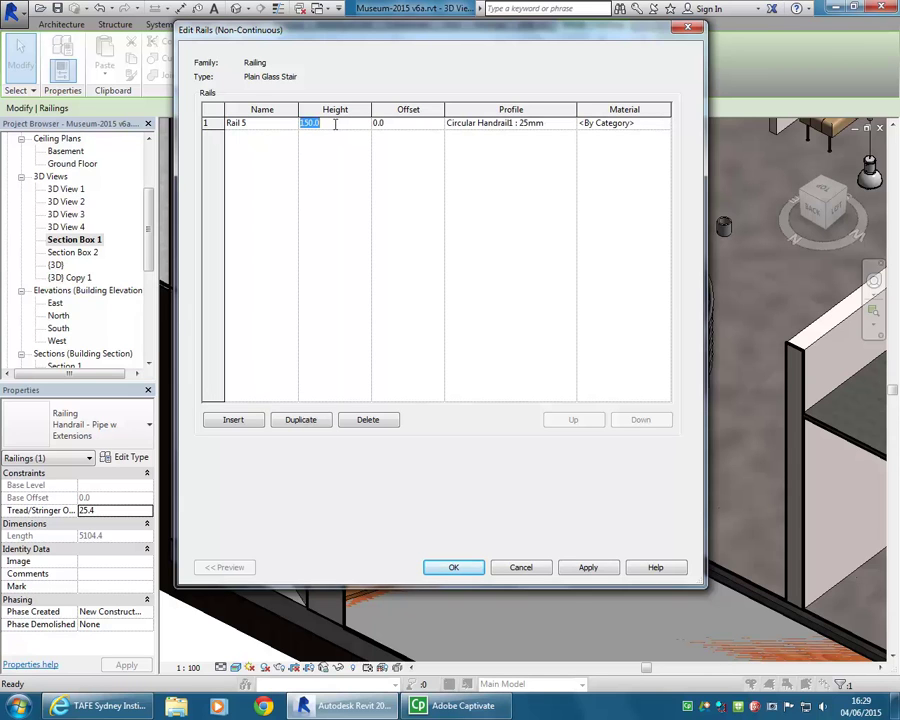
text(0)
click(408, 125)
Give Rail 5 the Rectangle 1250 x 20 profile and the Glass material.
click(503, 123)
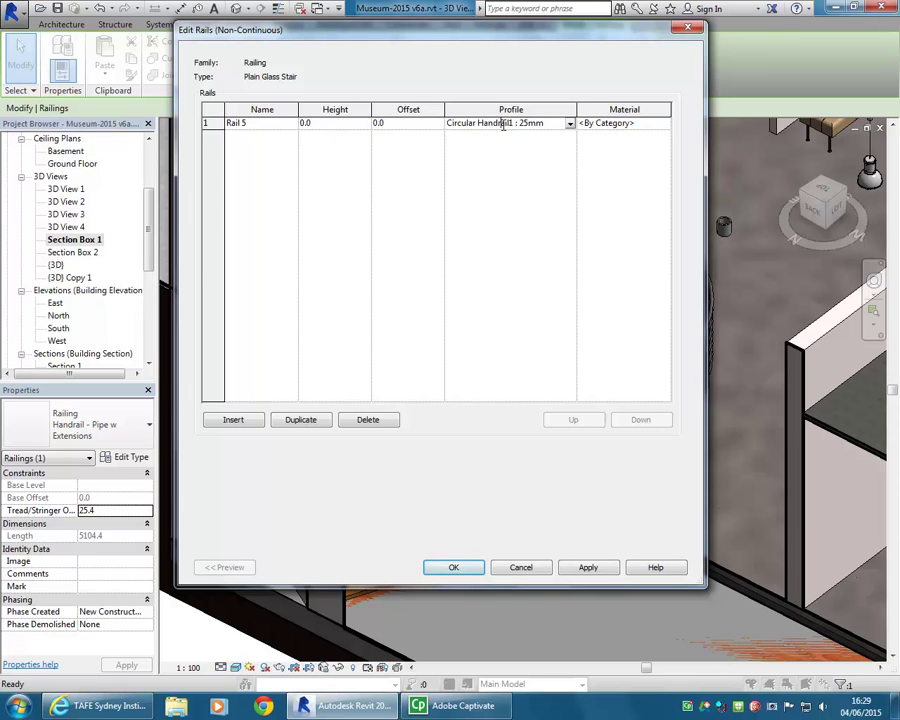
click(570, 123)
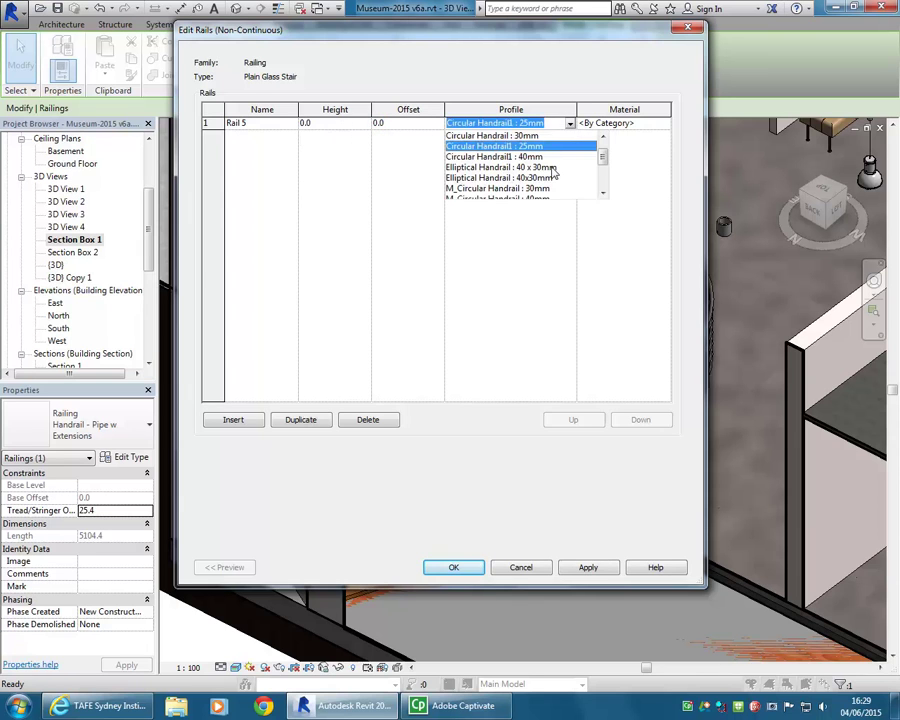
drag(602, 157, 605, 182)
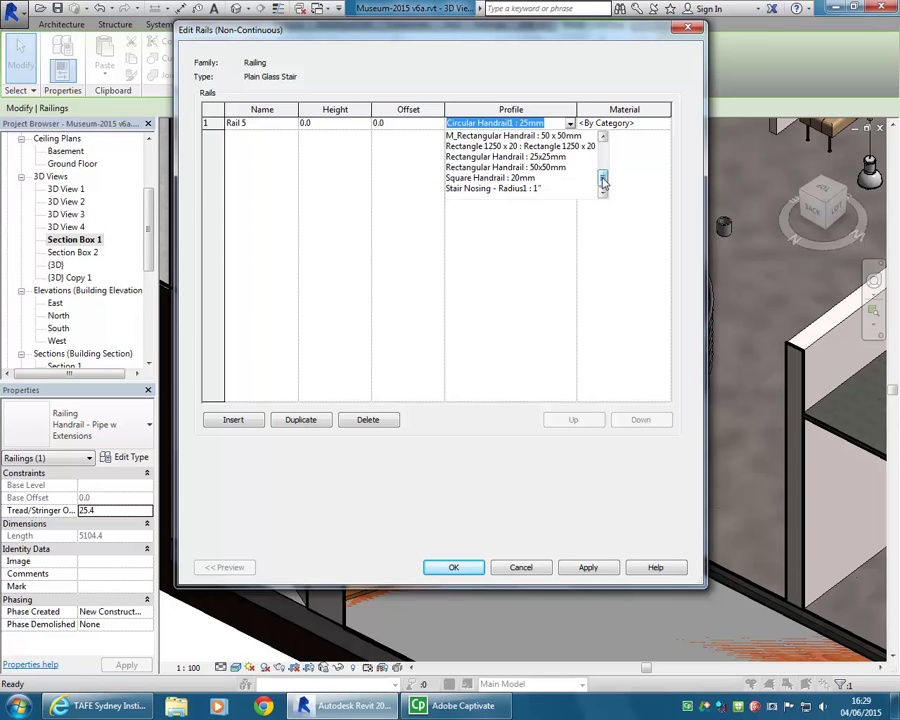
click(489, 146)
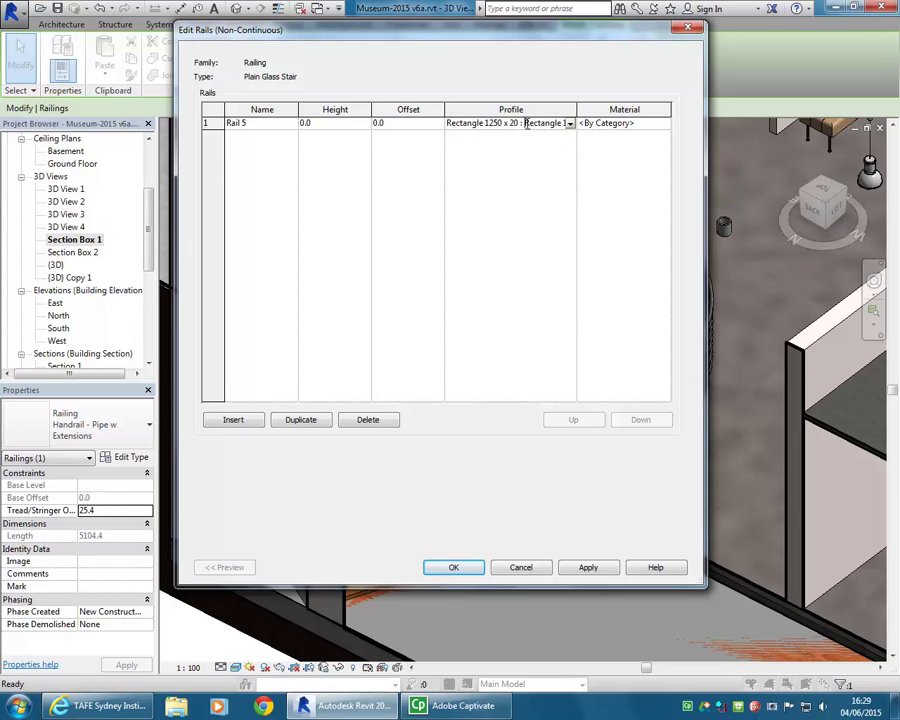
click(603, 124)
click(666, 124)
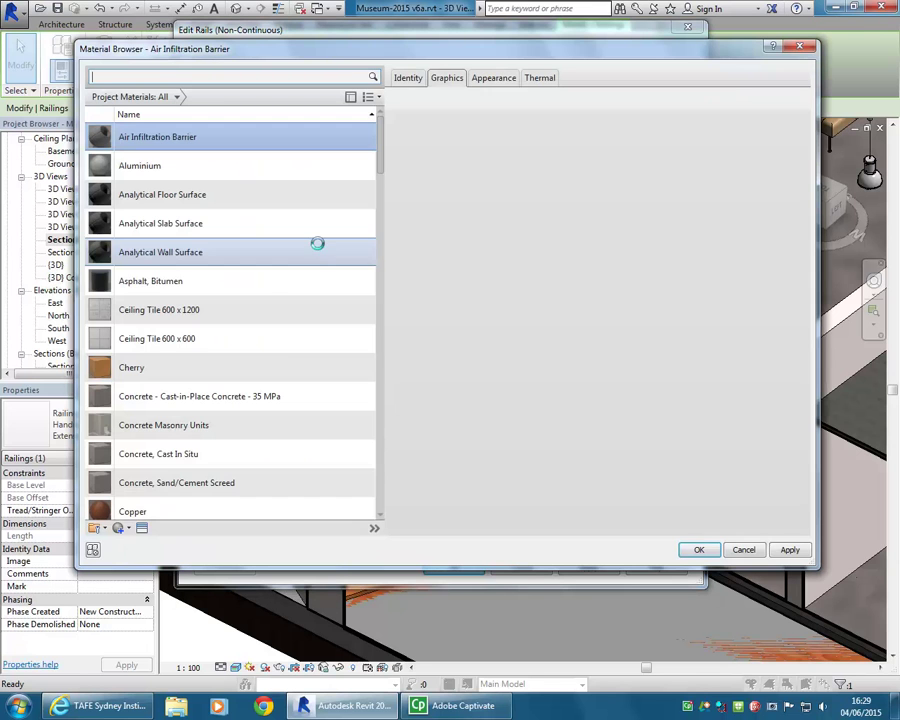
drag(378, 135, 380, 284)
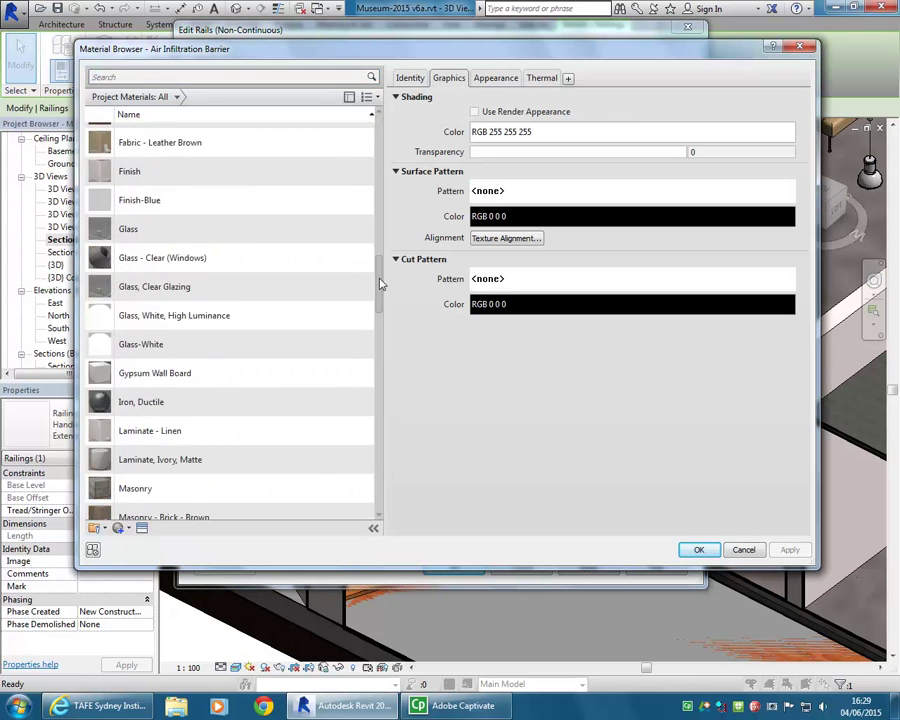
click(198, 232)
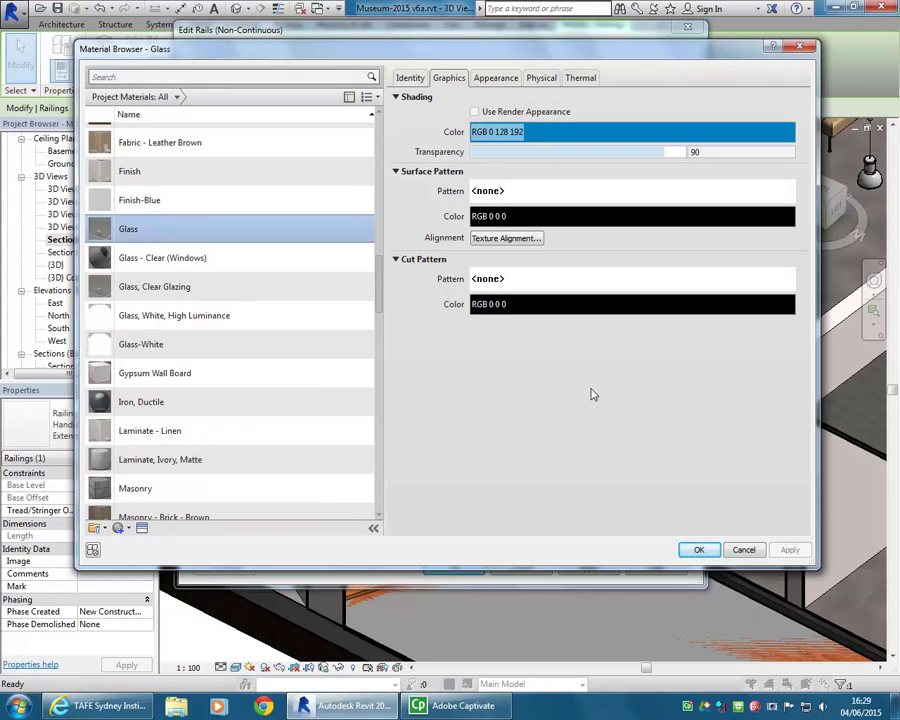
click(697, 549)
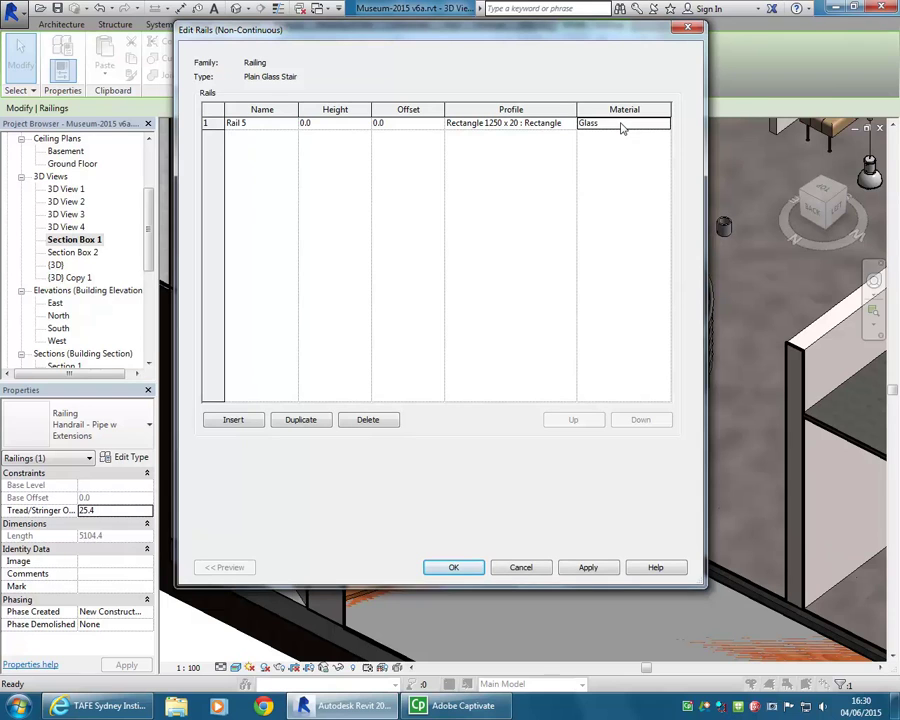
Accept the single glass rail setup and set the regular baluster to None.
click(456, 568)
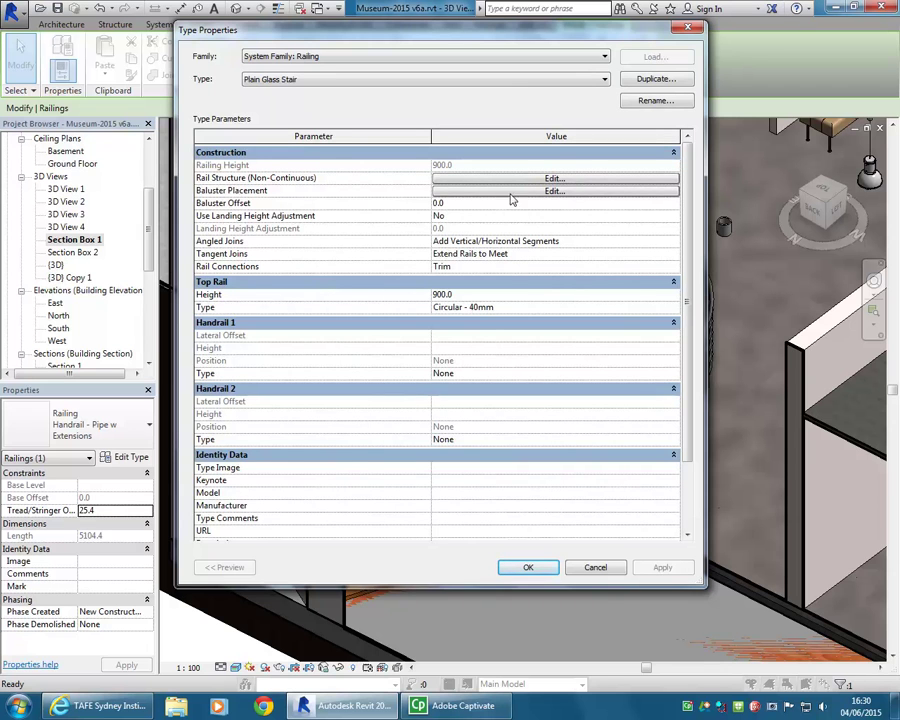
drag(525, 38, 504, 43)
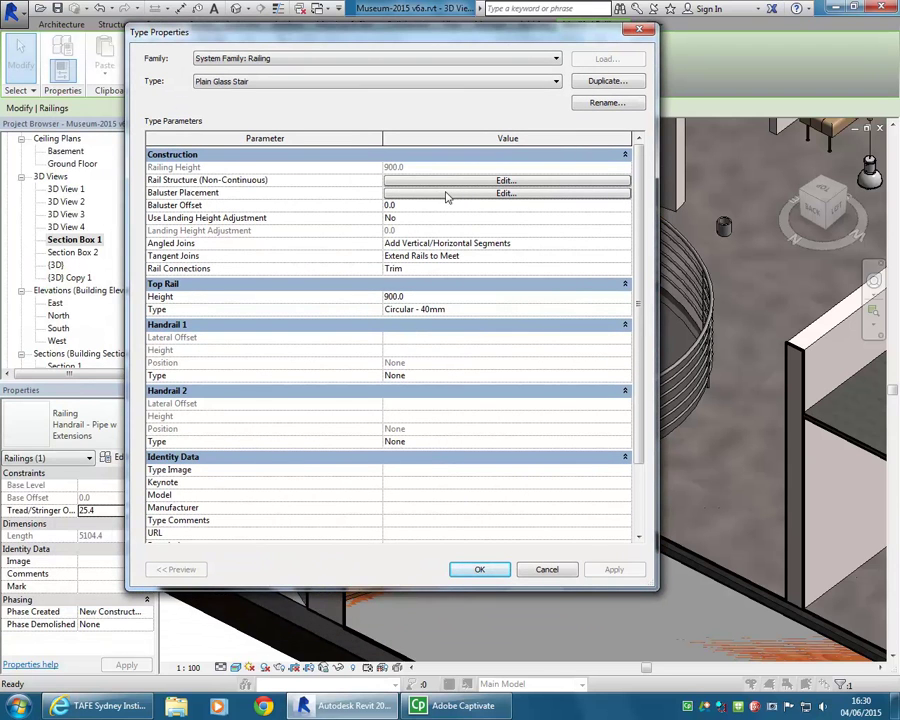
click(500, 195)
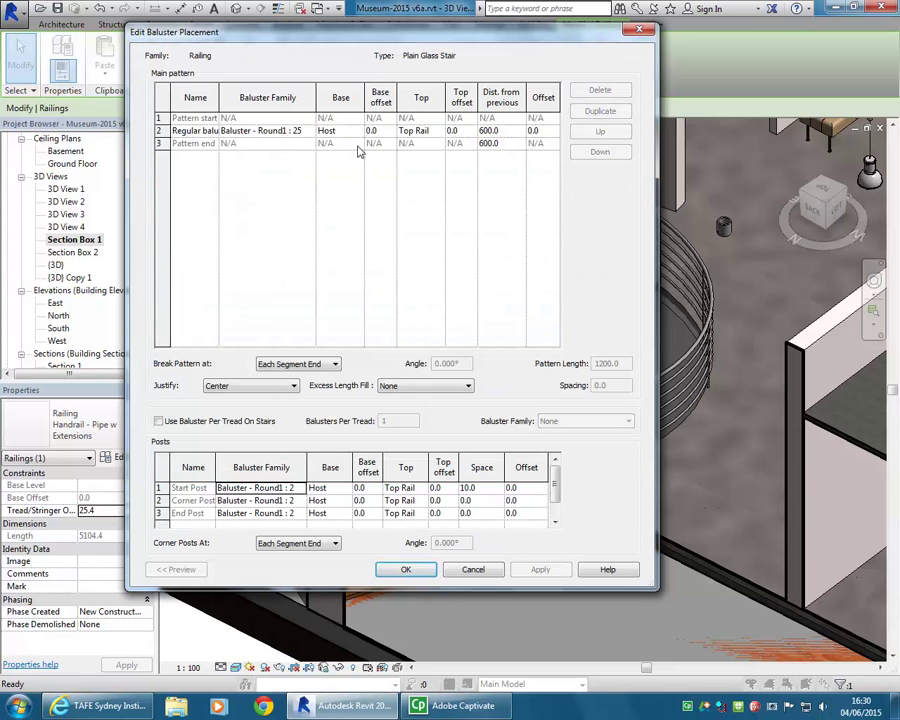
click(282, 133)
click(310, 131)
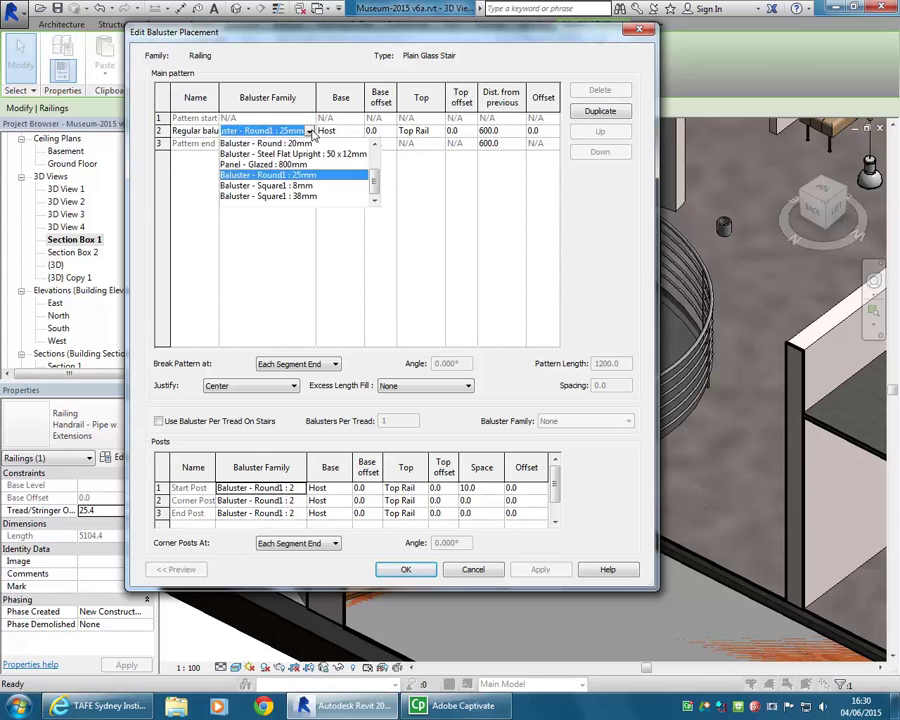
scroll(258, 165, up, 3)
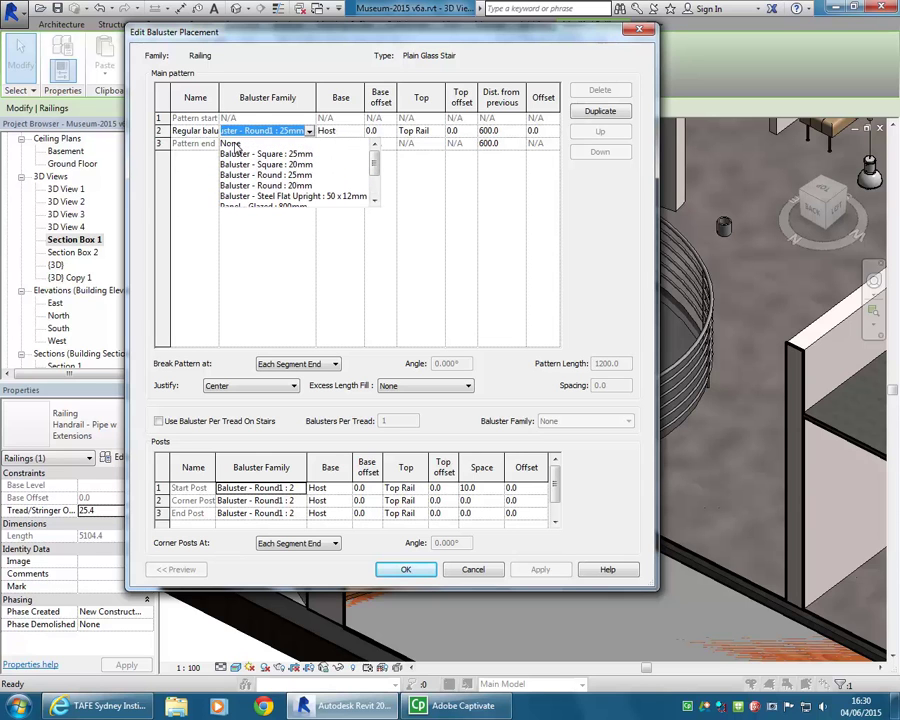
click(233, 145)
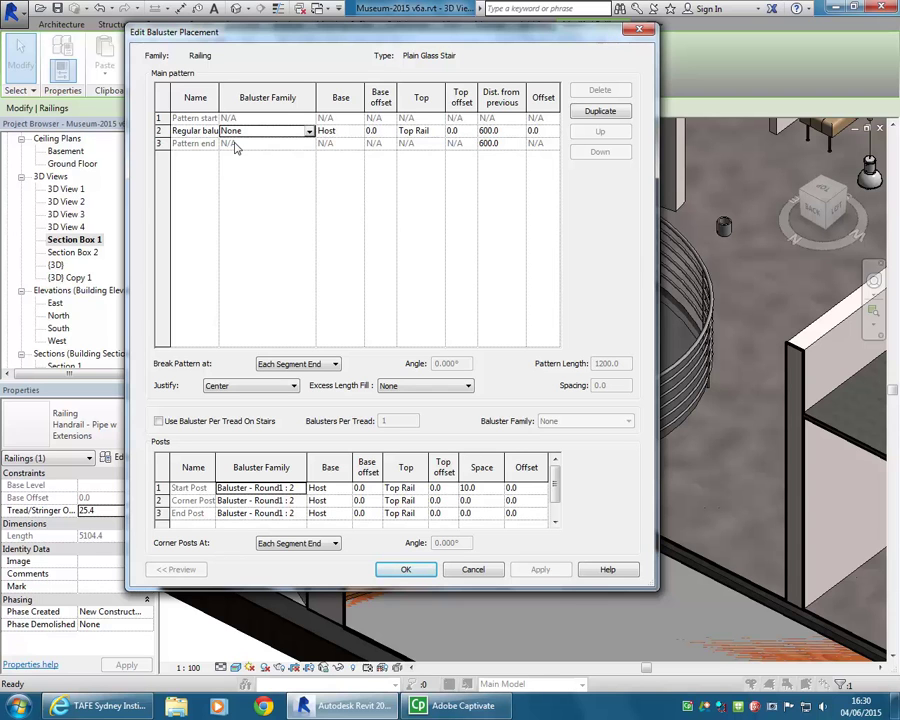
Set the Start, Corner and End posts to None and confirm baluster placement.
click(276, 488)
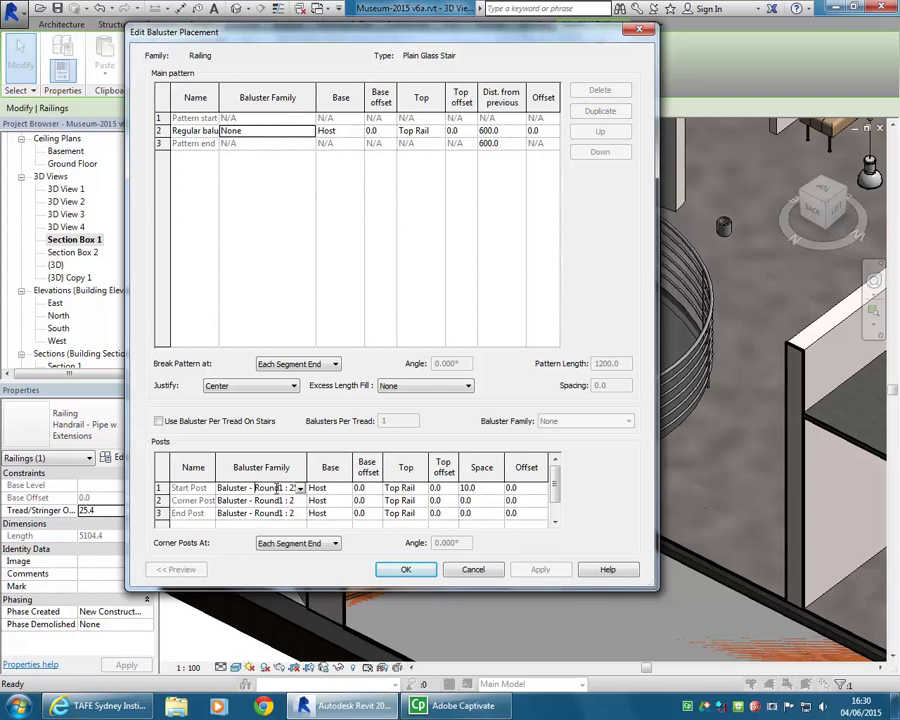
click(299, 488)
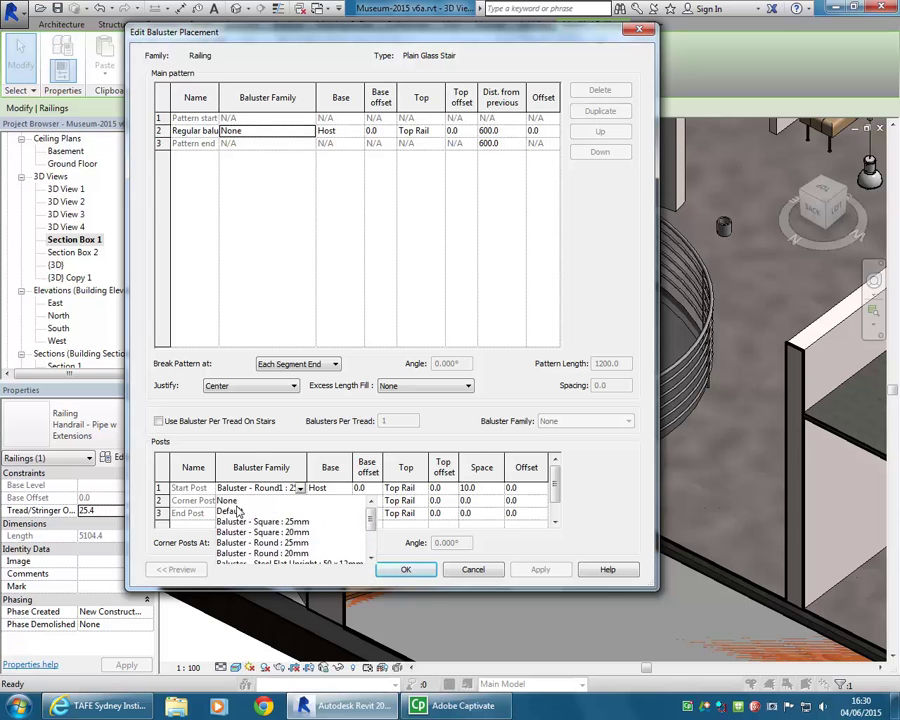
click(230, 500)
click(250, 500)
click(299, 500)
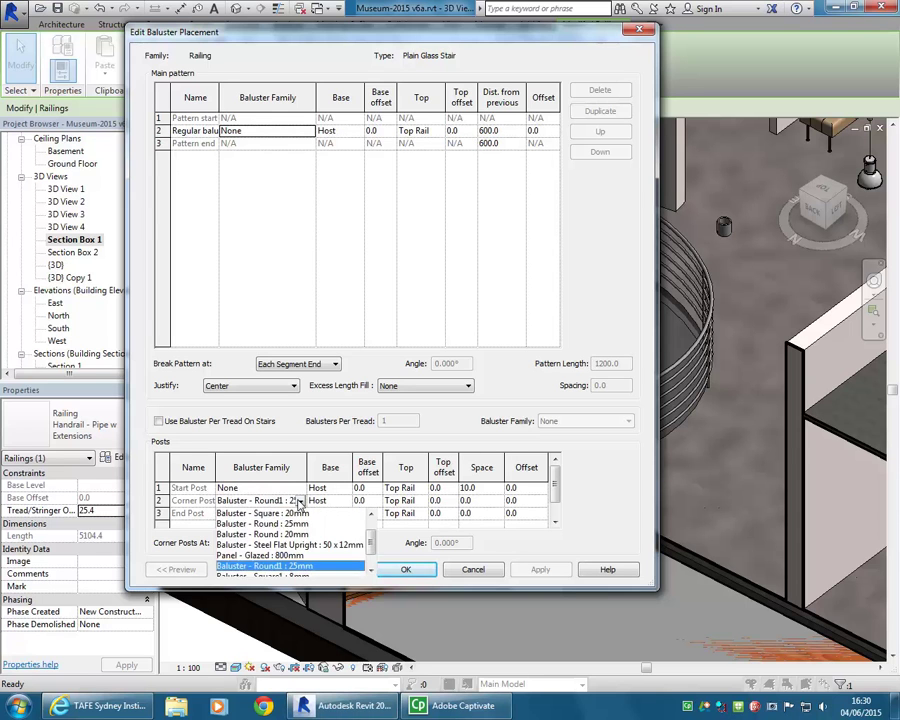
click(248, 513)
click(250, 513)
click(299, 513)
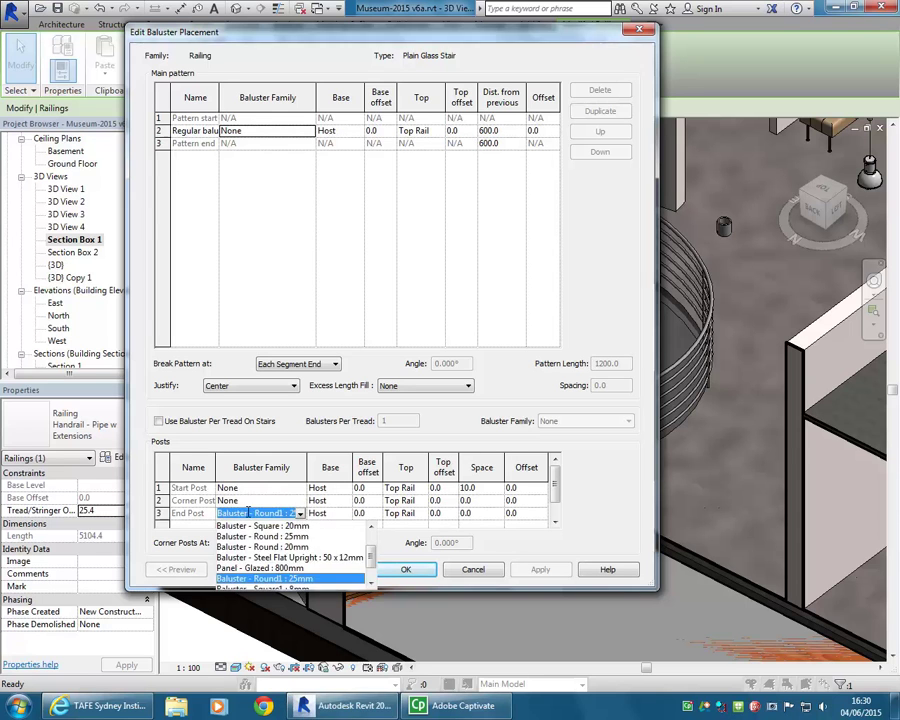
click(228, 526)
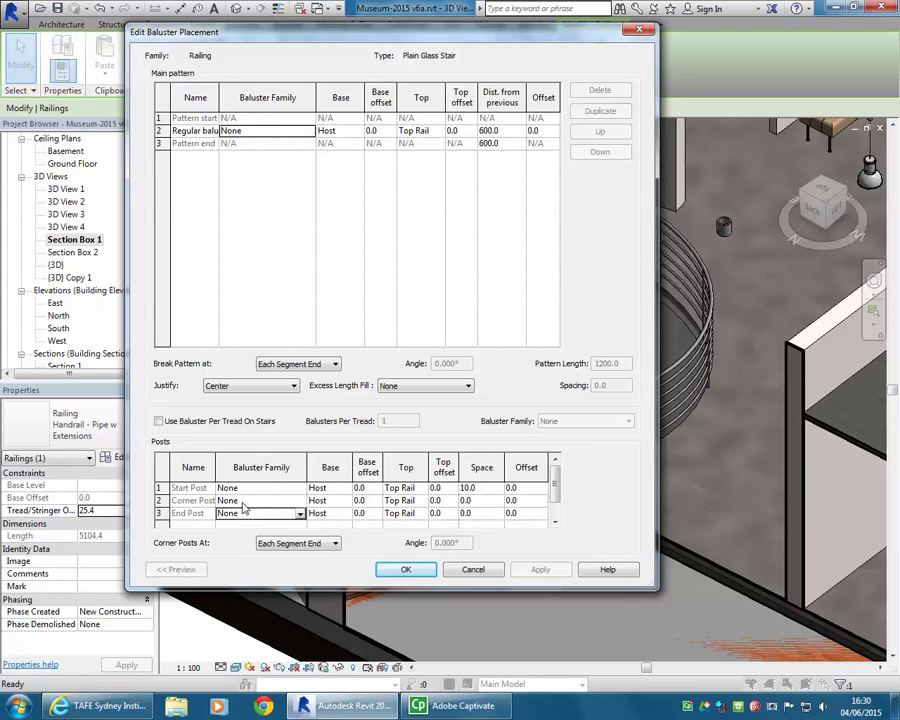
click(405, 570)
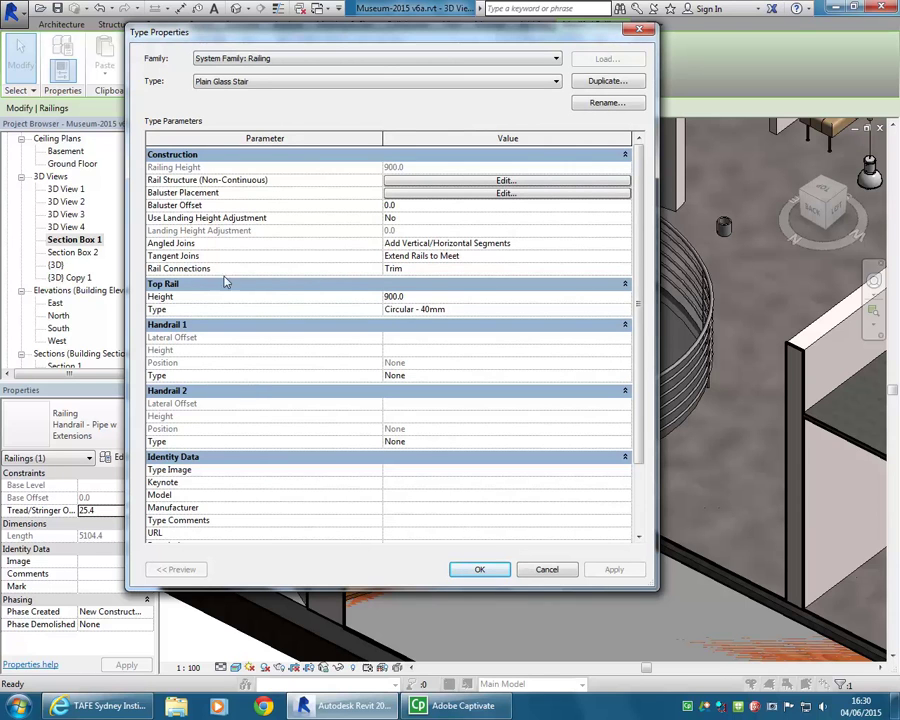
Set the Top Rail Type to None and apply the railing type changes.
click(620, 309)
click(624, 309)
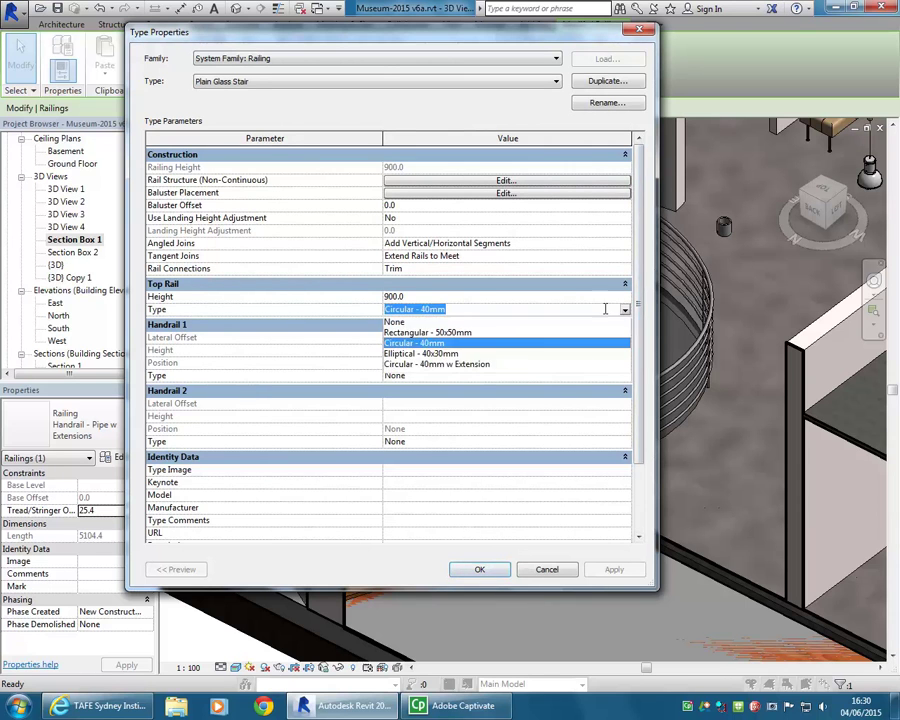
click(470, 320)
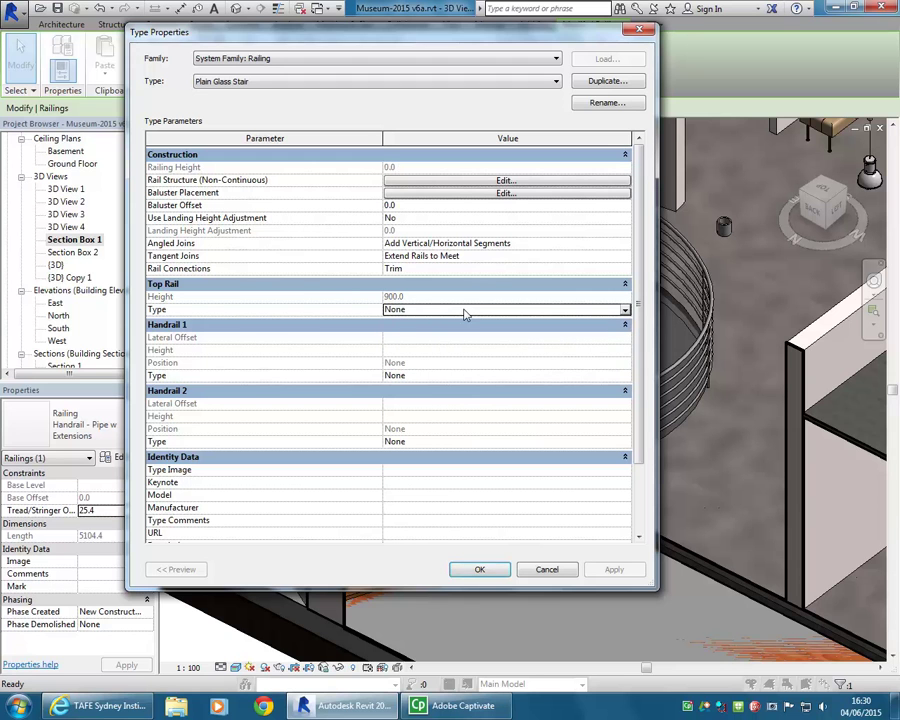
click(481, 570)
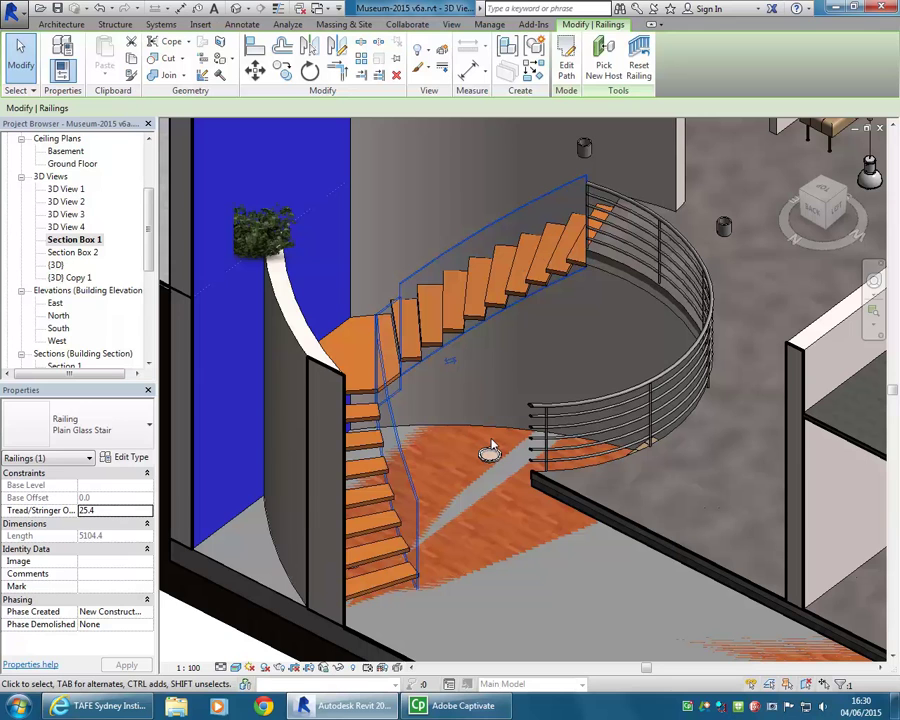
key(Escape)
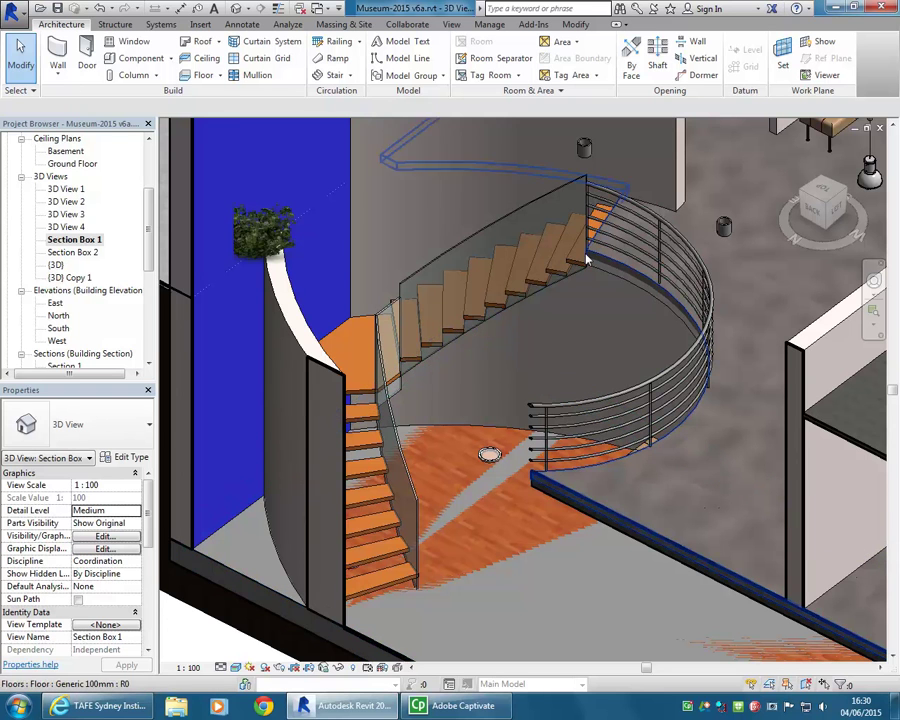
scroll(581, 240, up, 5)
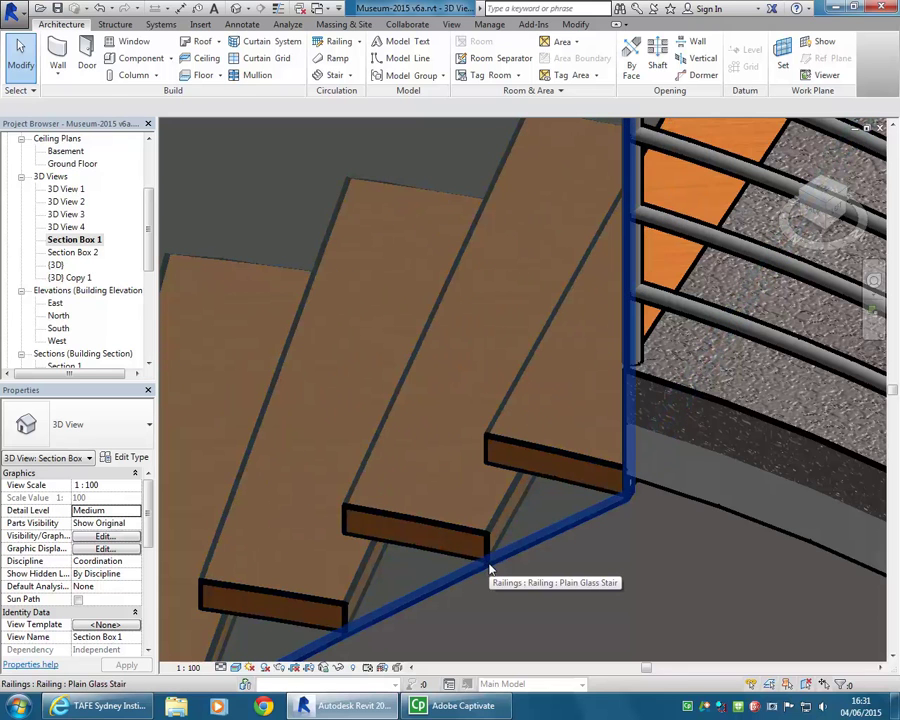
shift+middle_drag(658, 388, 617, 370)
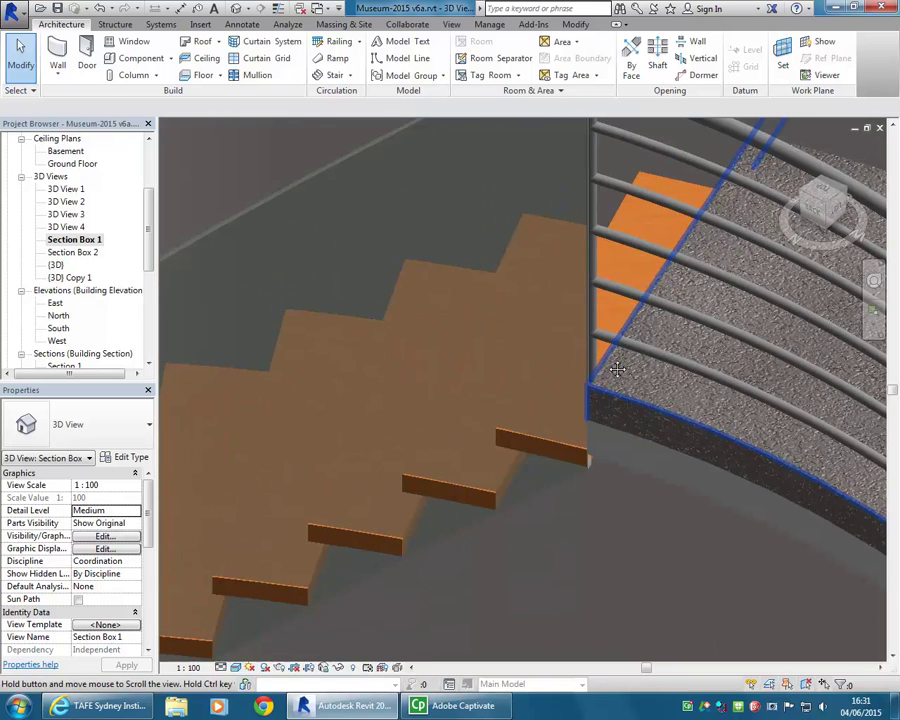
scroll(660, 357, up, 2)
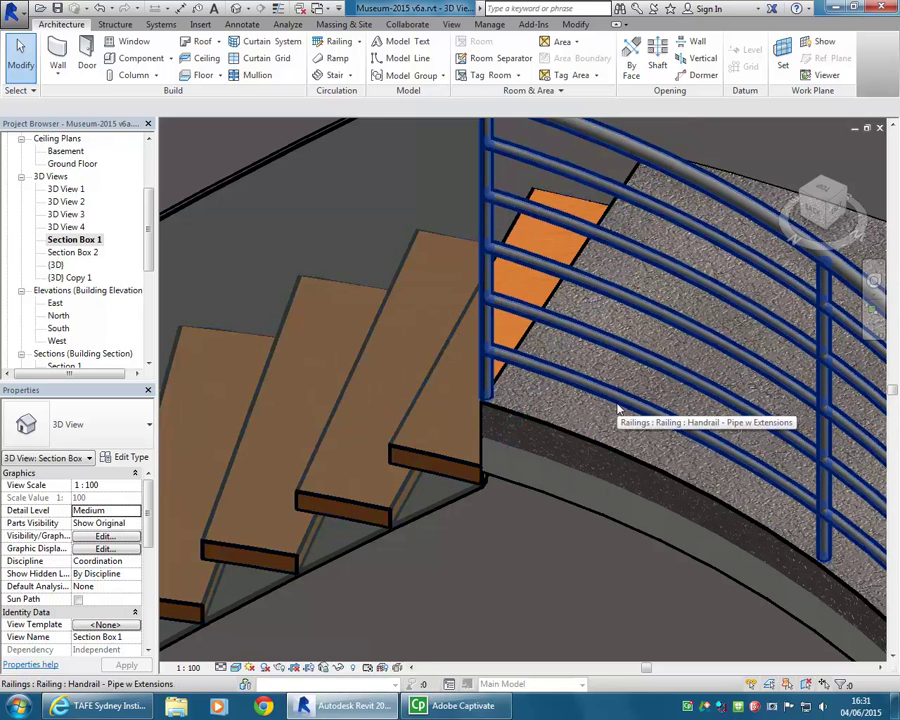
scroll(490, 297, down, 2)
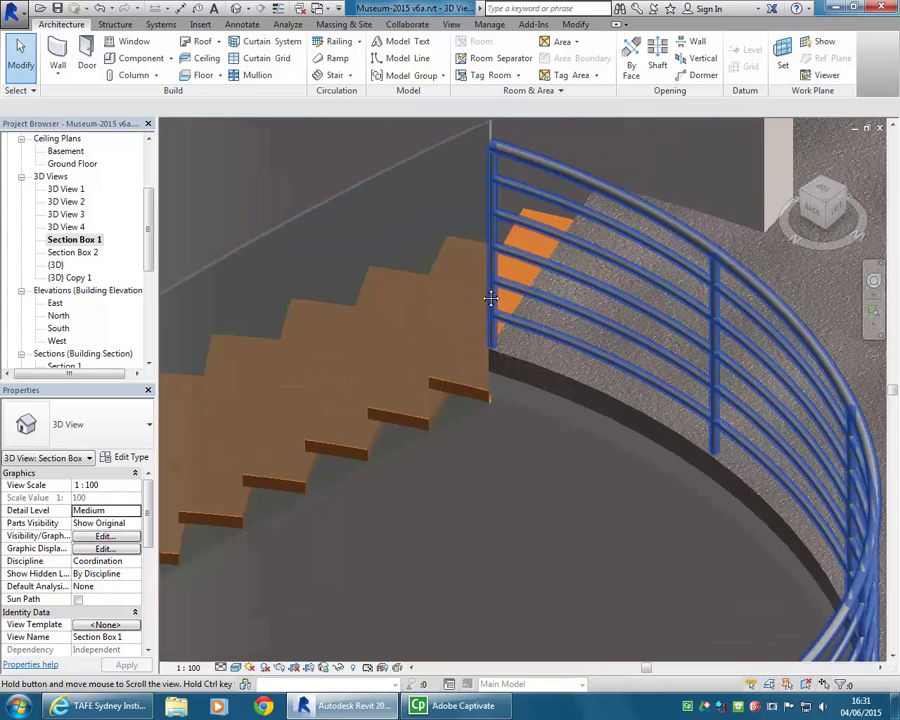
middle_drag(490, 297, 374, 246)
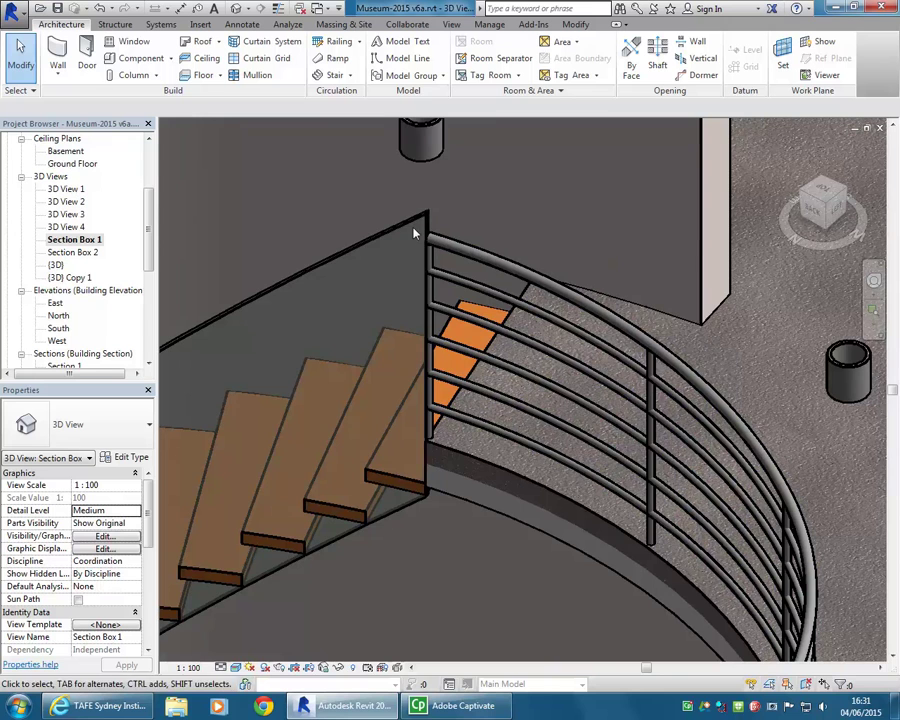
Open Rectangle 1000 x 20.rfa, load it into Museum-2015 v6a.rvt, and reopen Section Box 1.
click(40, 8)
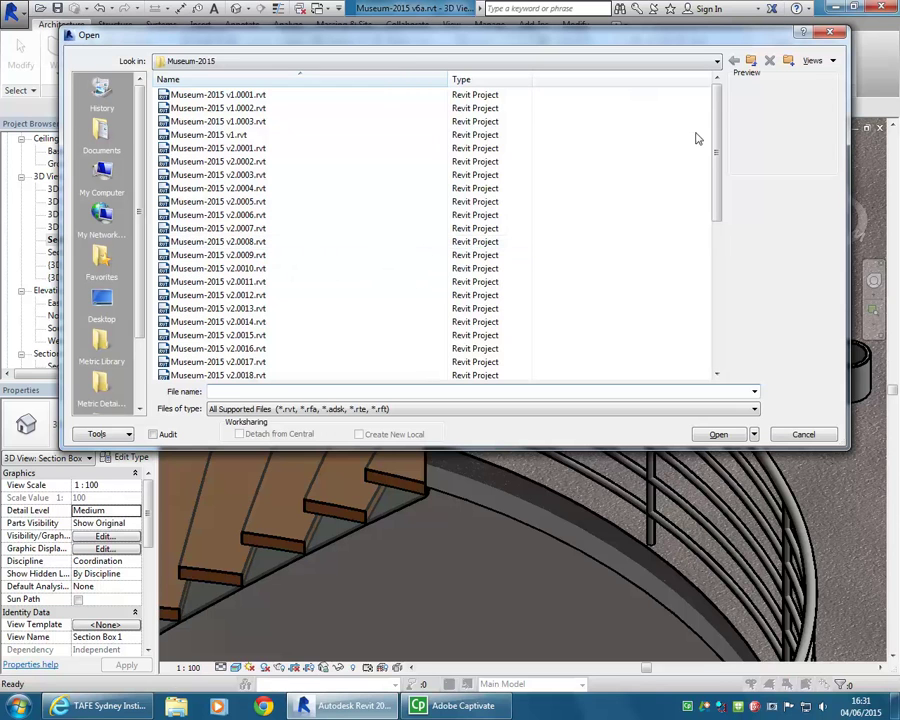
drag(717, 132, 722, 278)
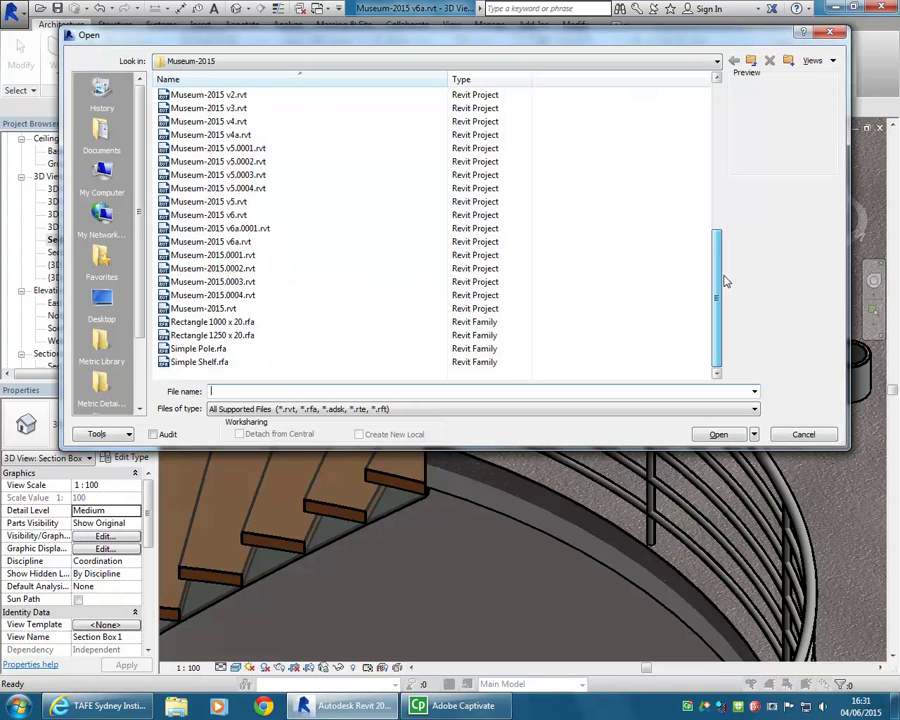
click(185, 323)
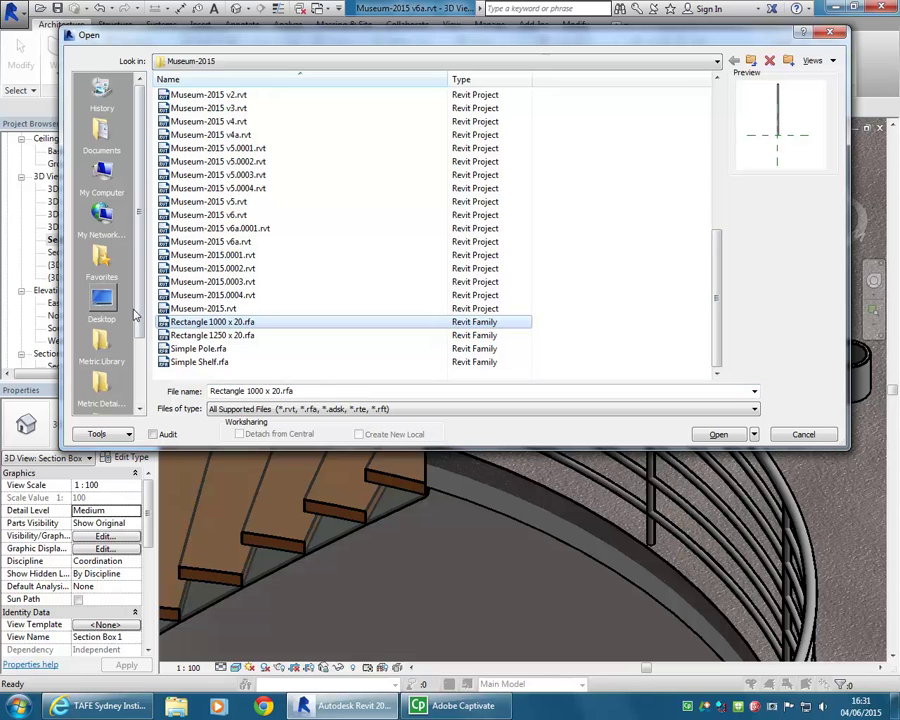
double_click(200, 323)
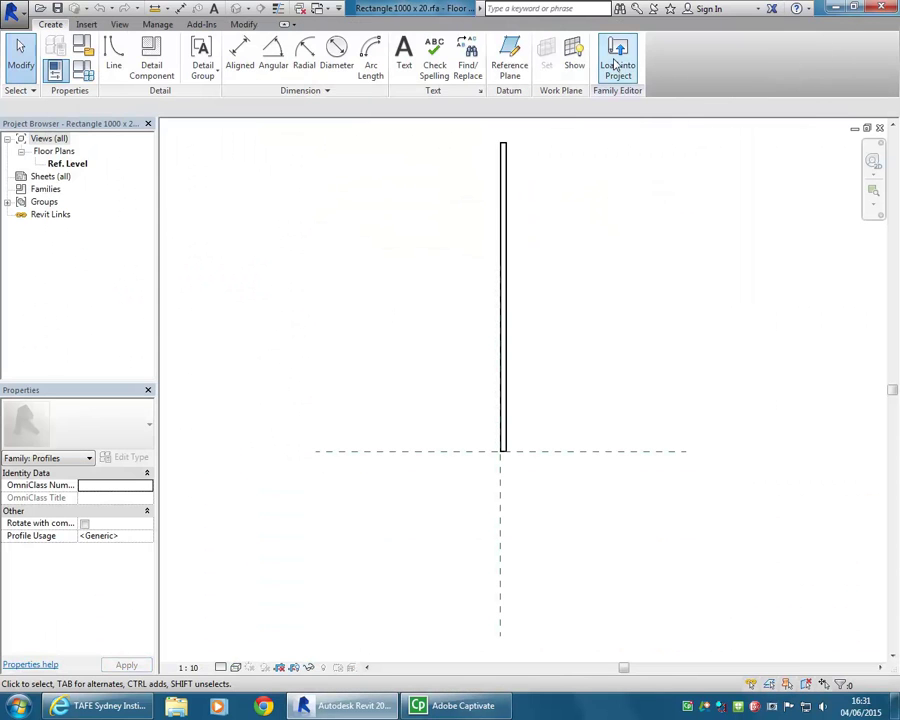
click(616, 62)
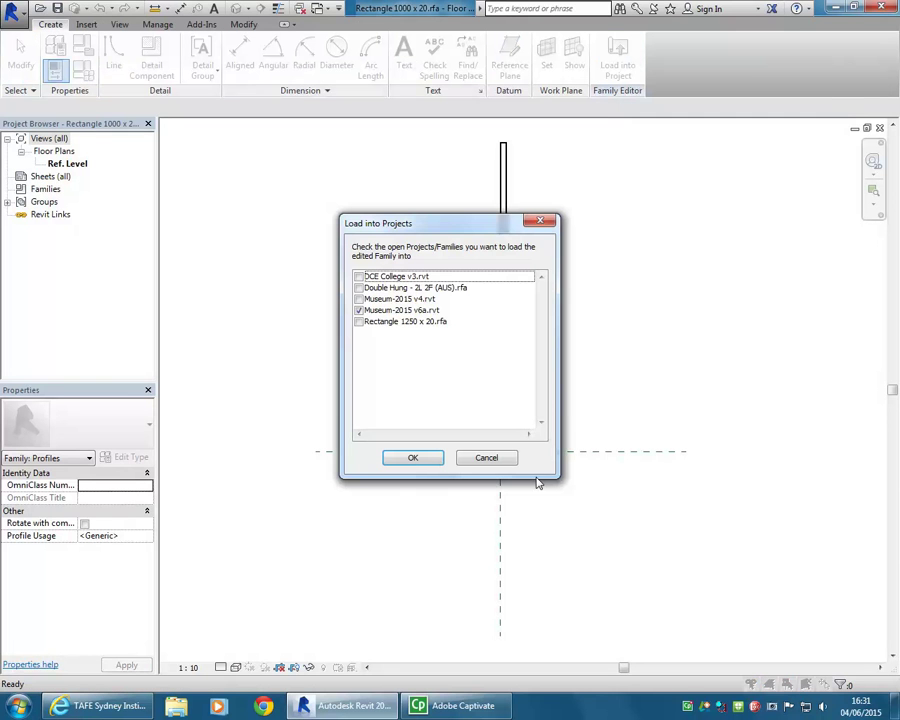
click(411, 457)
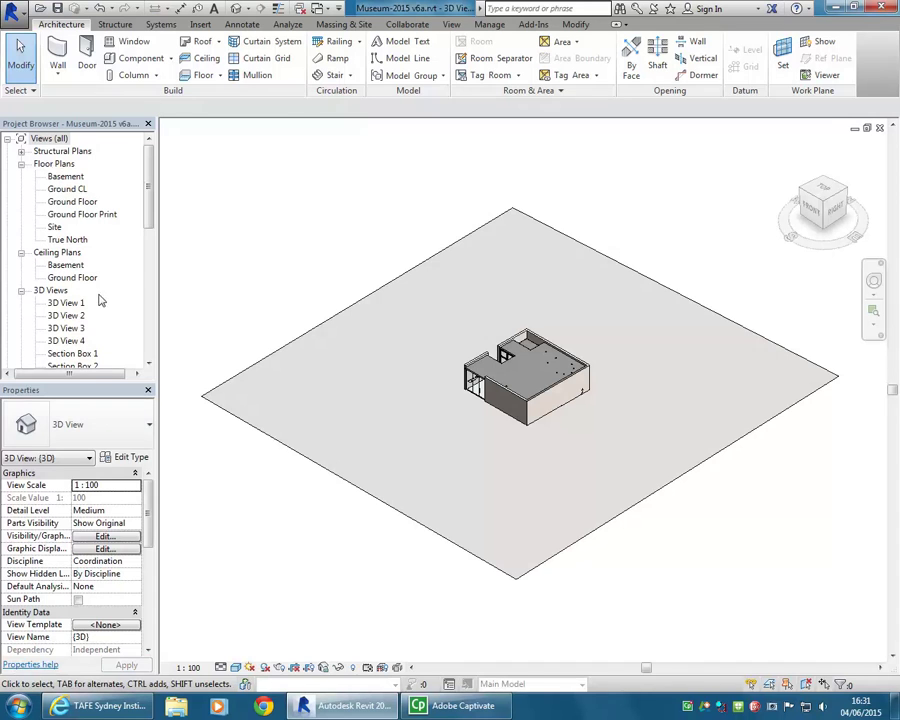
double_click(72, 353)
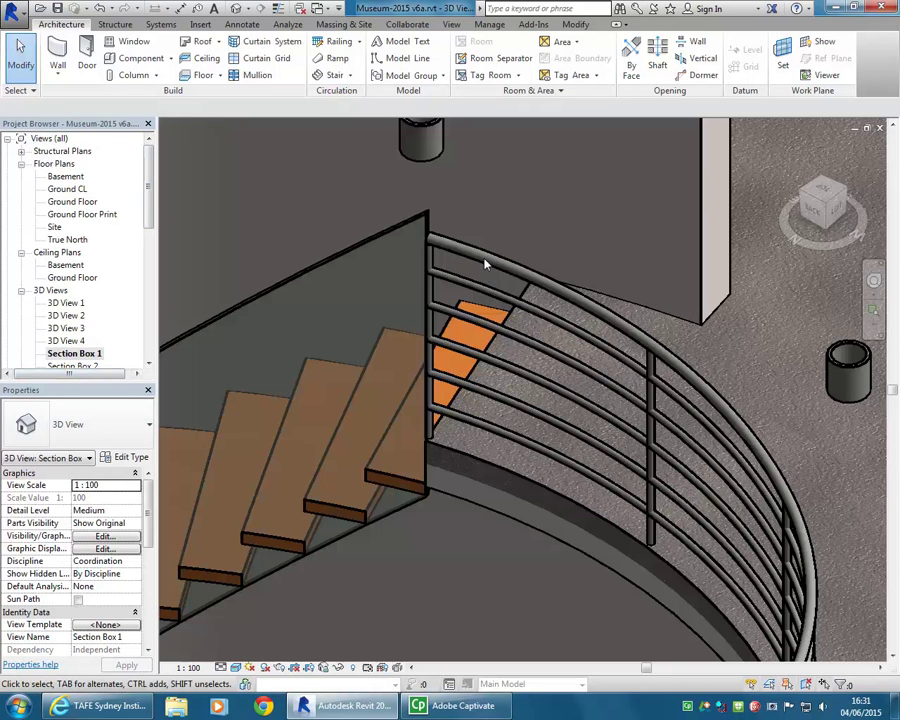
Switch the curved floor-edge railing to the Plain Glass Stair type.
click(484, 262)
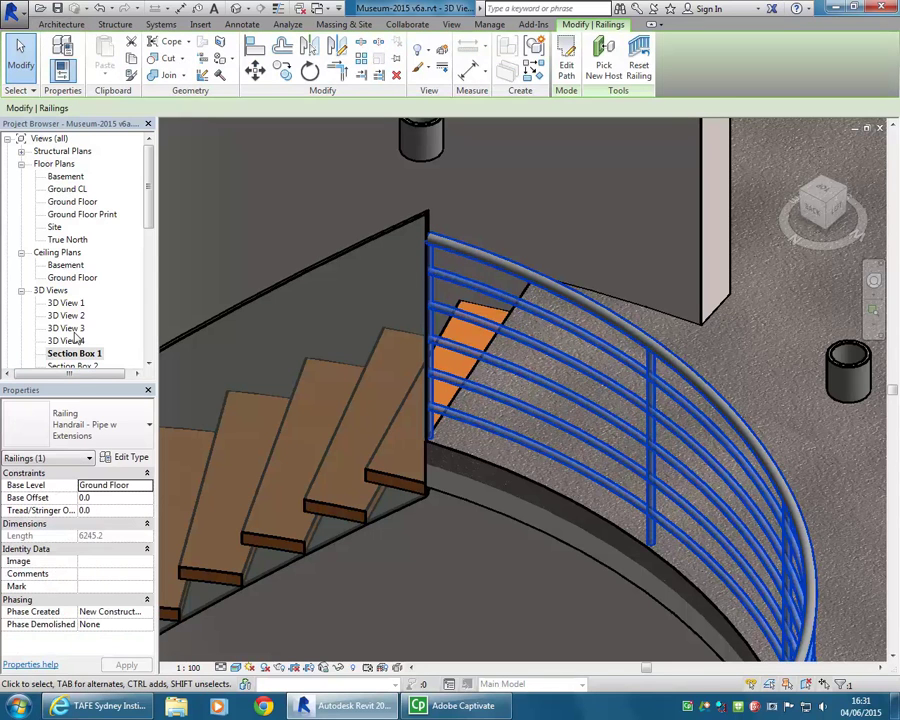
click(116, 427)
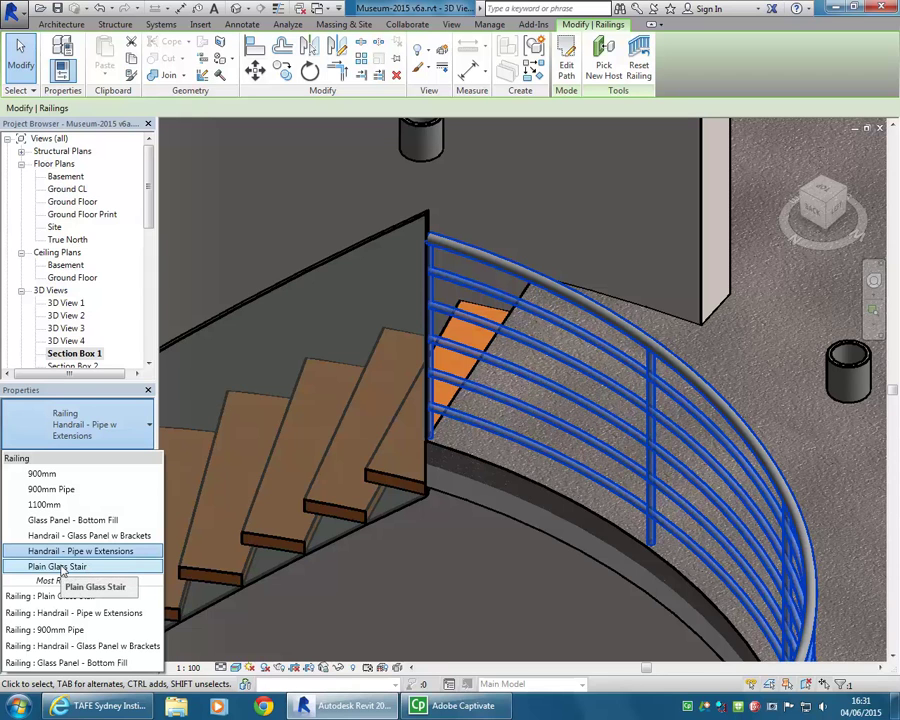
click(58, 567)
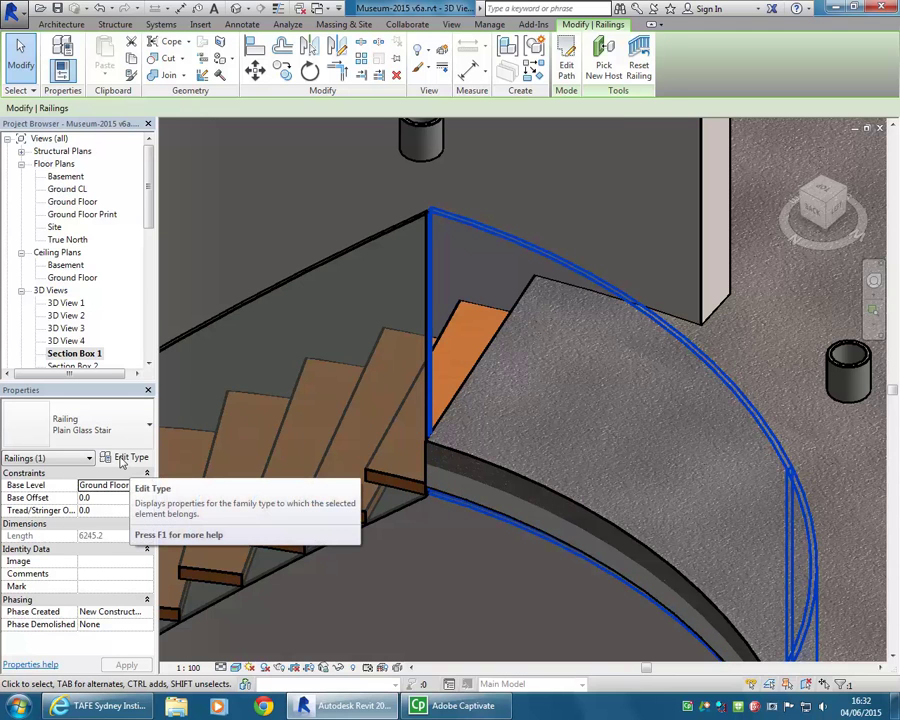
Try Rectangle 1000 x 20 as the glass rail profile, then cancel the change.
click(121, 458)
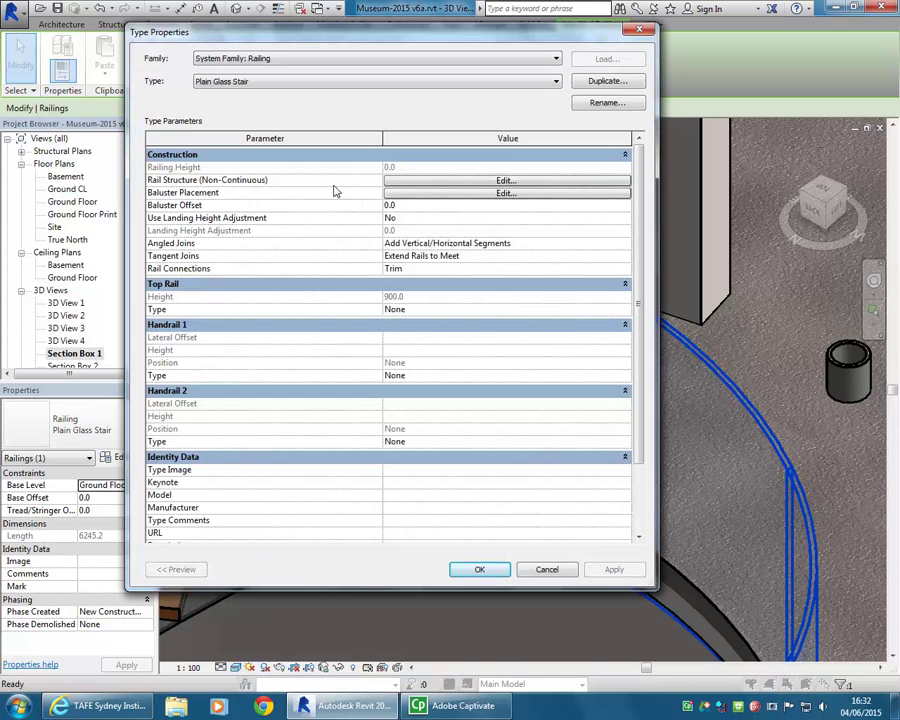
click(452, 180)
click(466, 125)
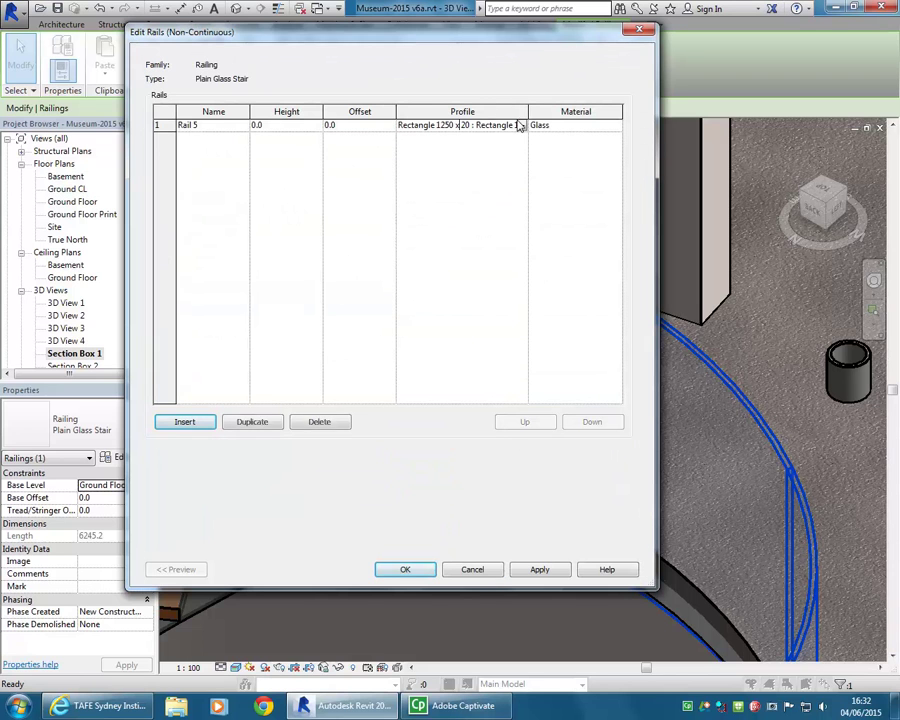
click(521, 125)
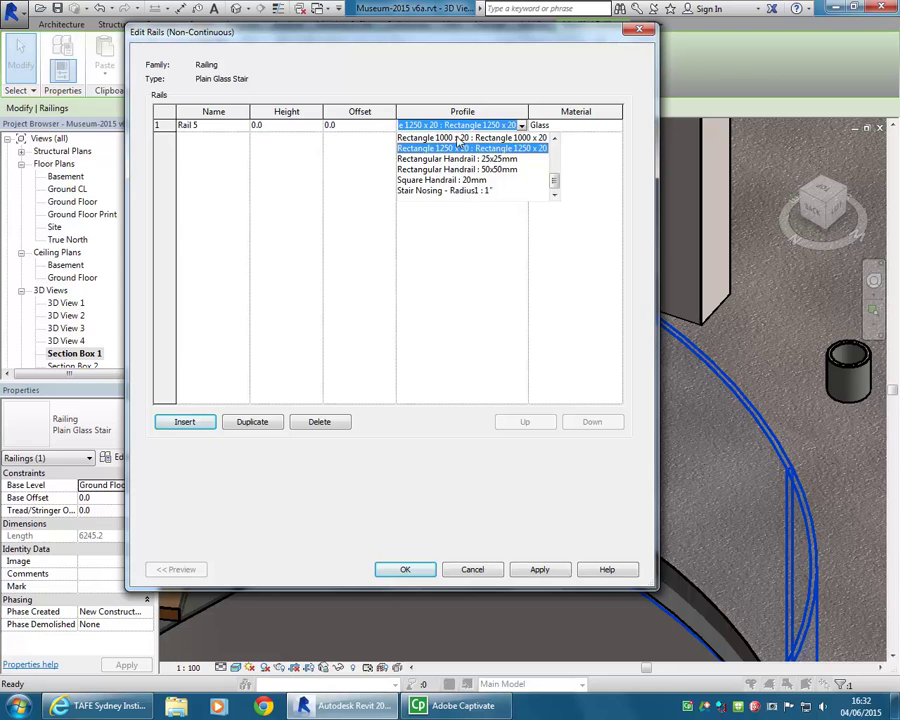
click(470, 137)
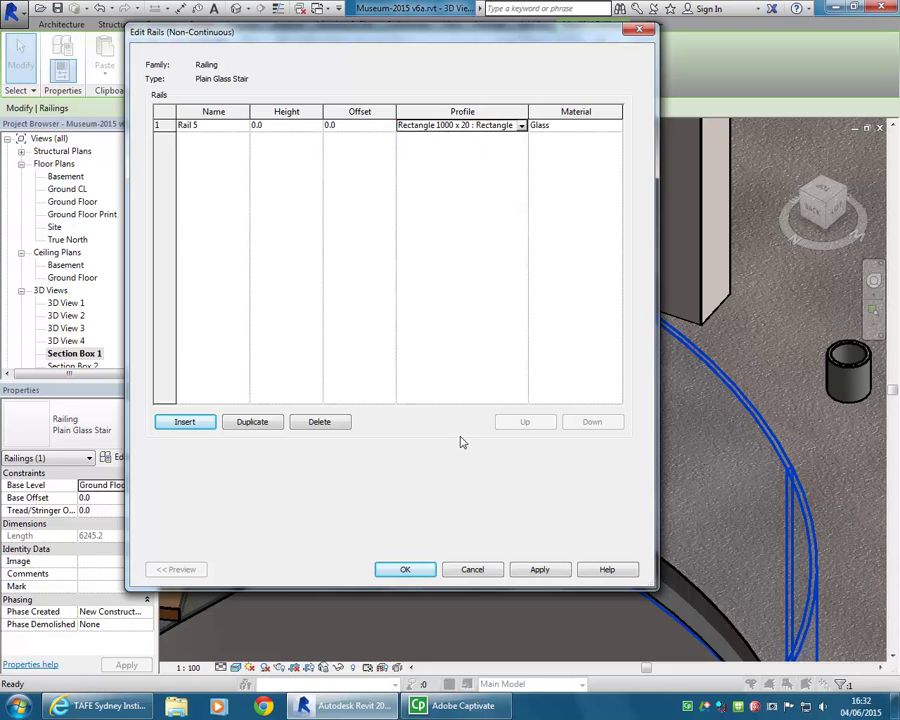
click(484, 566)
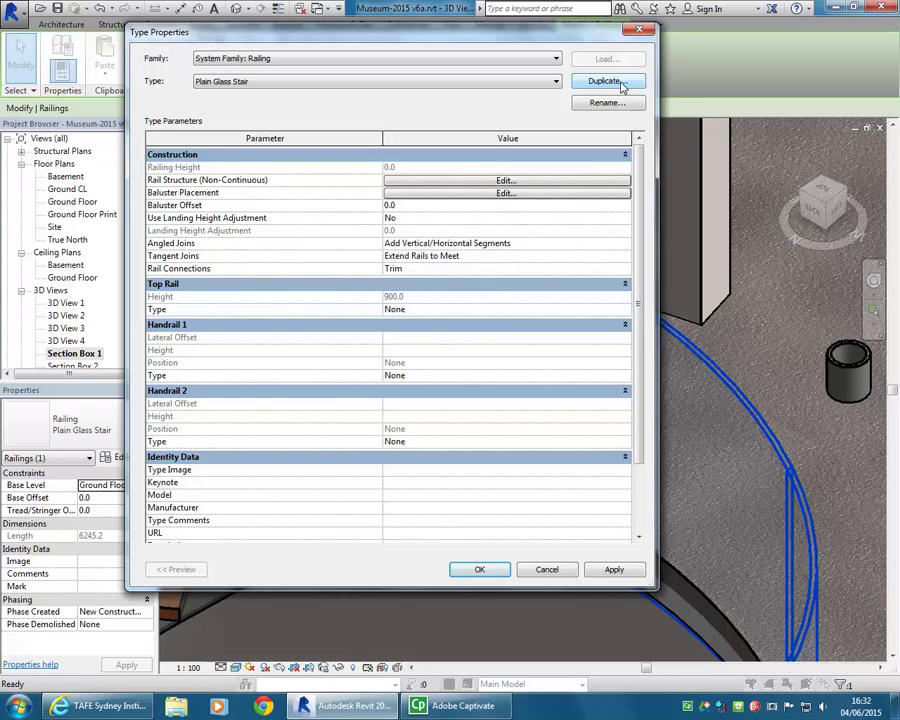
Duplicate the railing type under the name 'Plain Glass'.
click(620, 83)
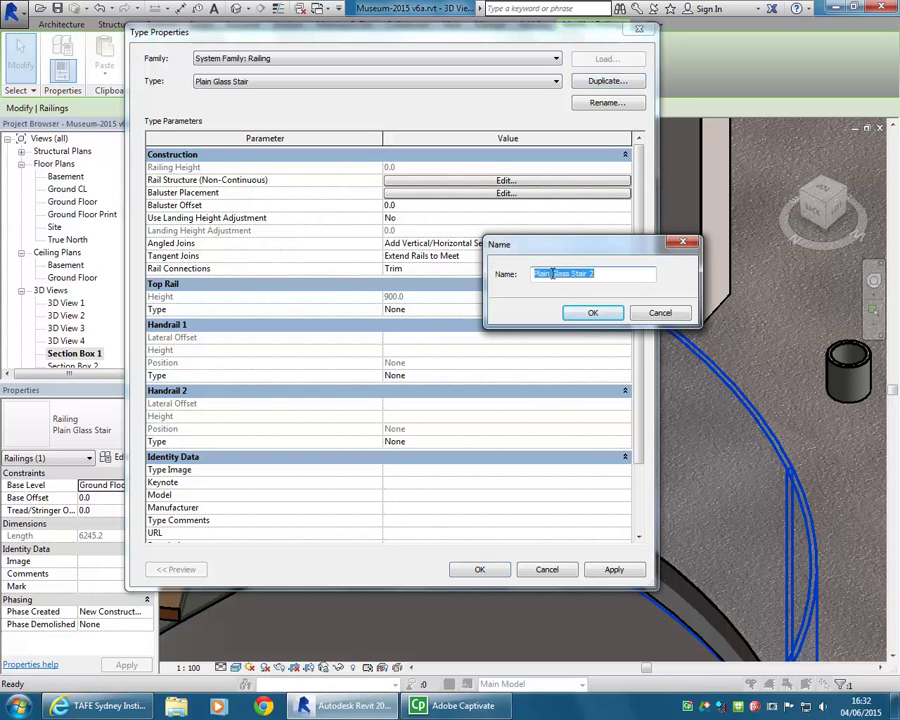
drag(570, 273, 687, 268)
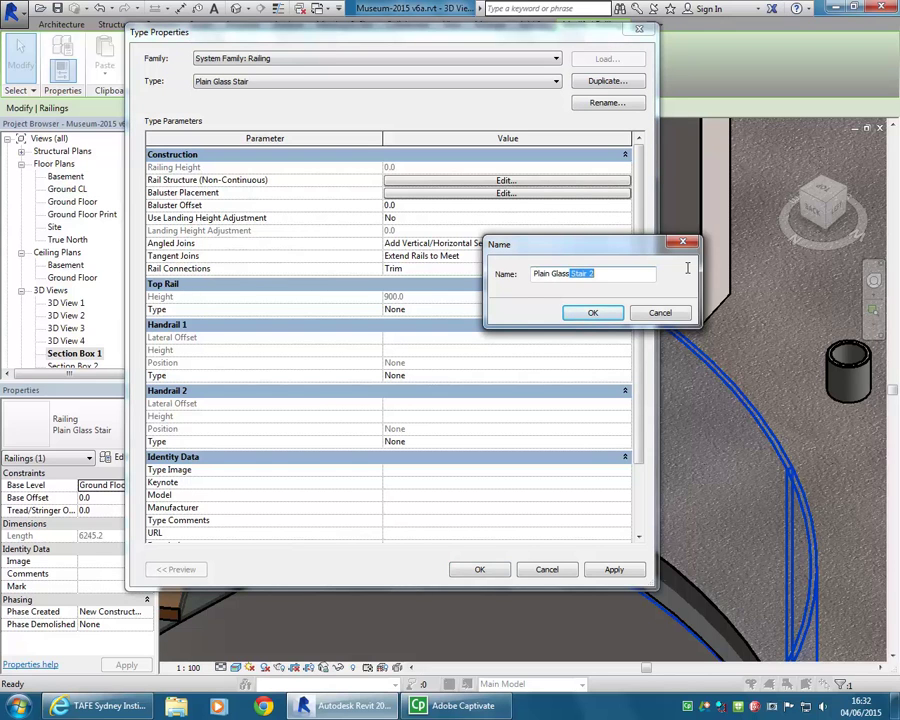
key(BackSpace)
click(589, 314)
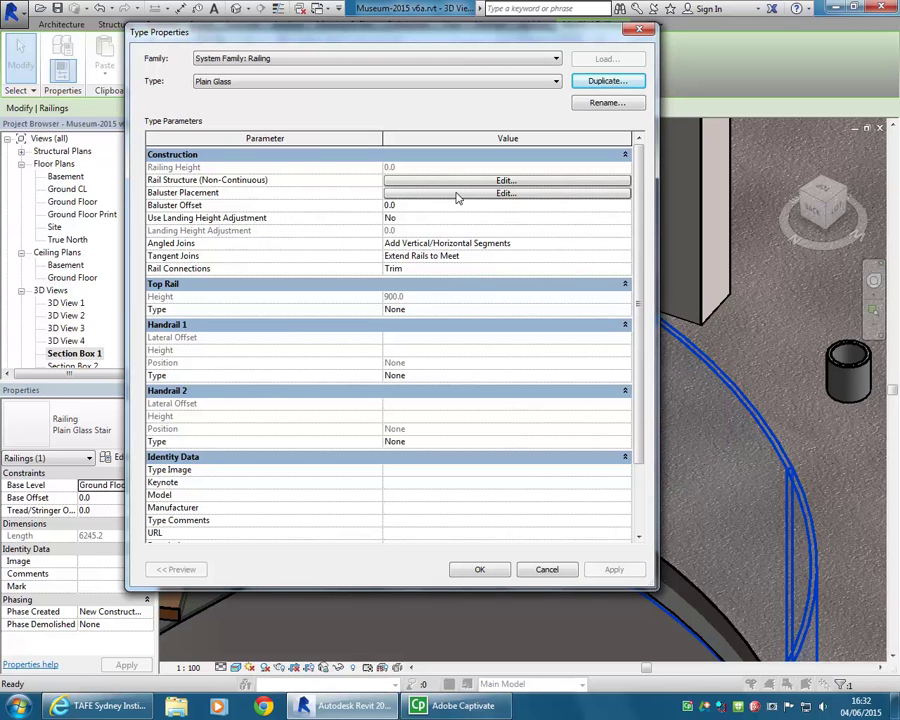
Set the Plain Glass rail profile to Rectangle 1000 x 20 and apply the type.
click(437, 184)
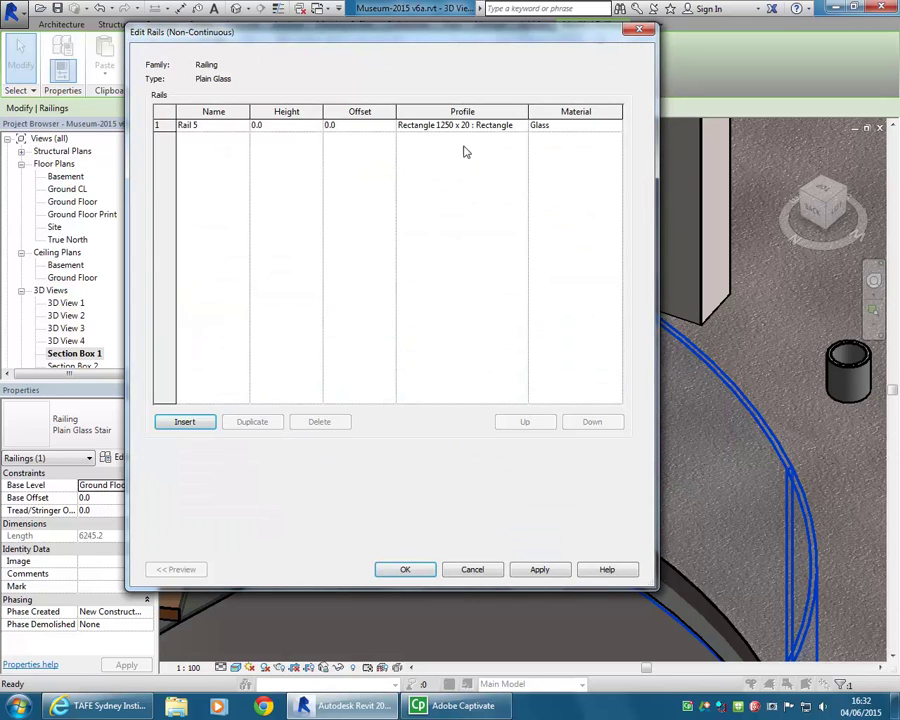
click(522, 126)
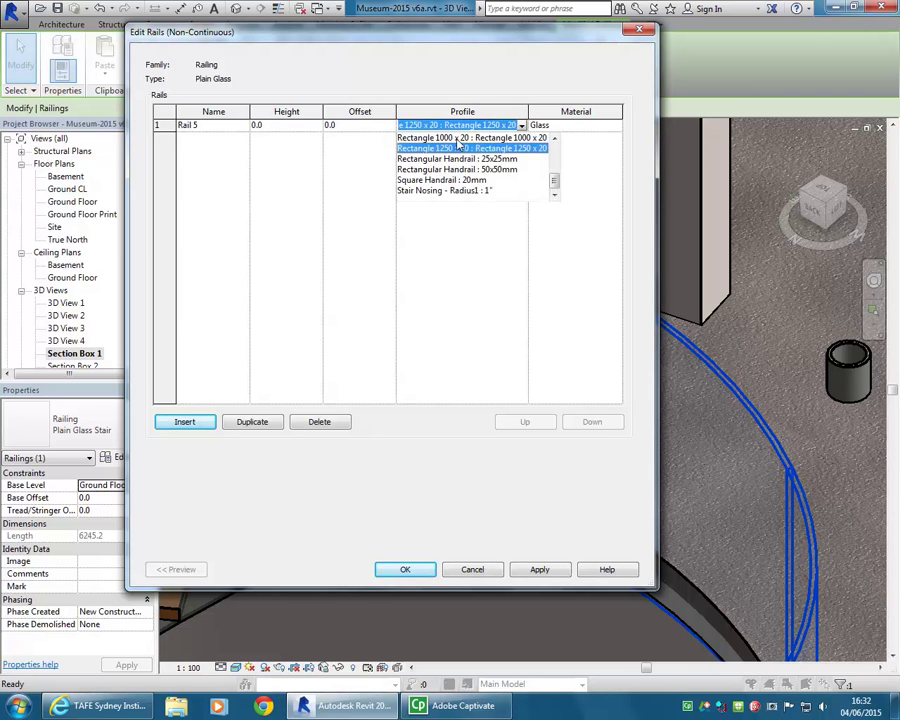
click(530, 138)
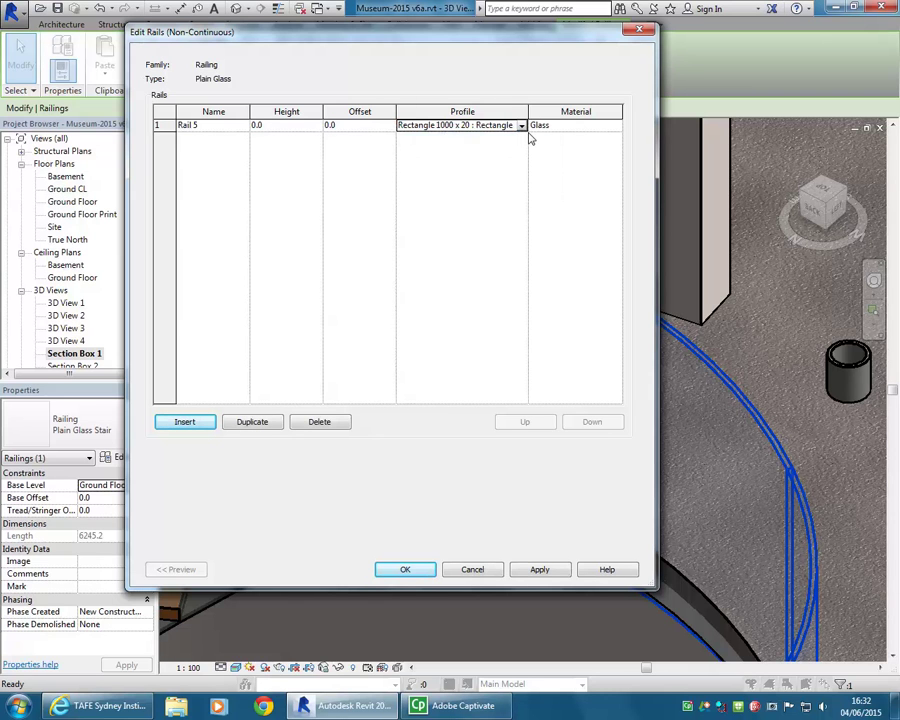
click(405, 569)
click(479, 569)
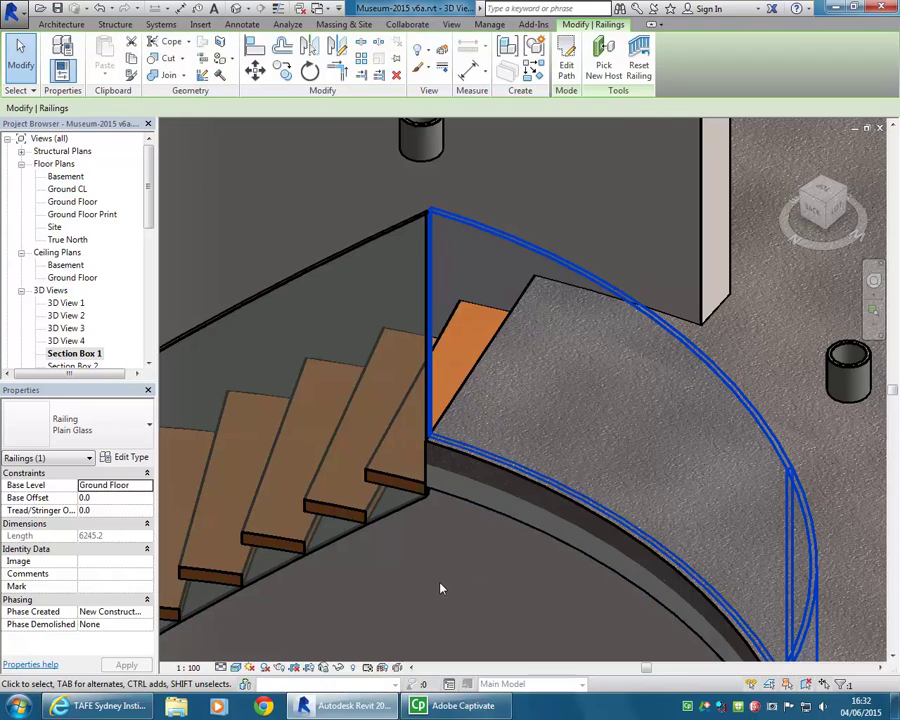
Hide the basement pad in Section Box 1, then orbit to view the stair and glass railing.
click(440, 588)
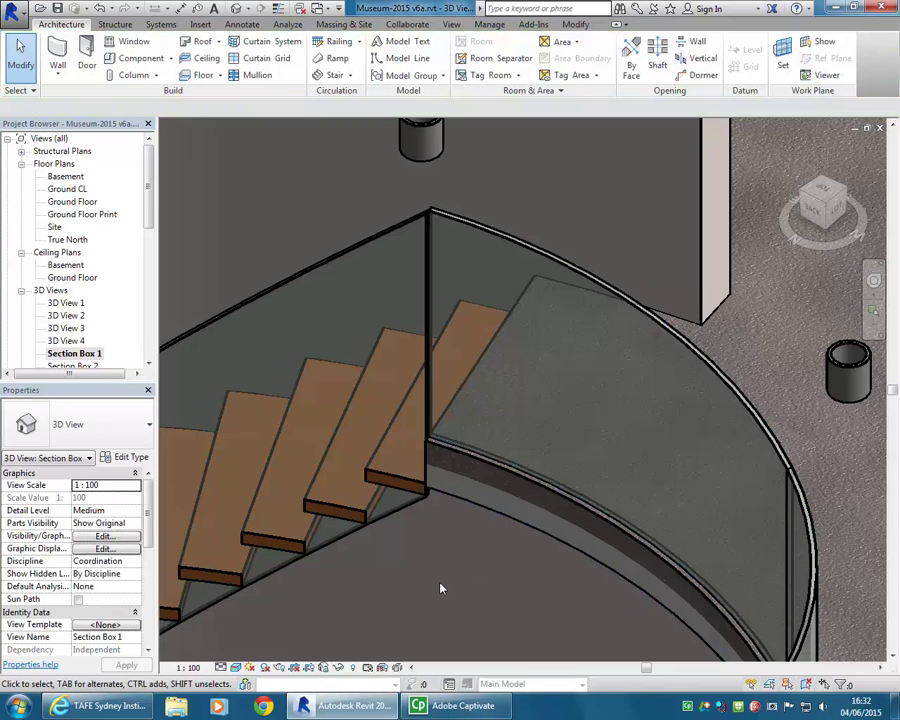
scroll(440, 588, down, 2)
scroll(458, 534, down, 2)
middle_drag(506, 437, 610, 322)
scroll(572, 371, down, 2)
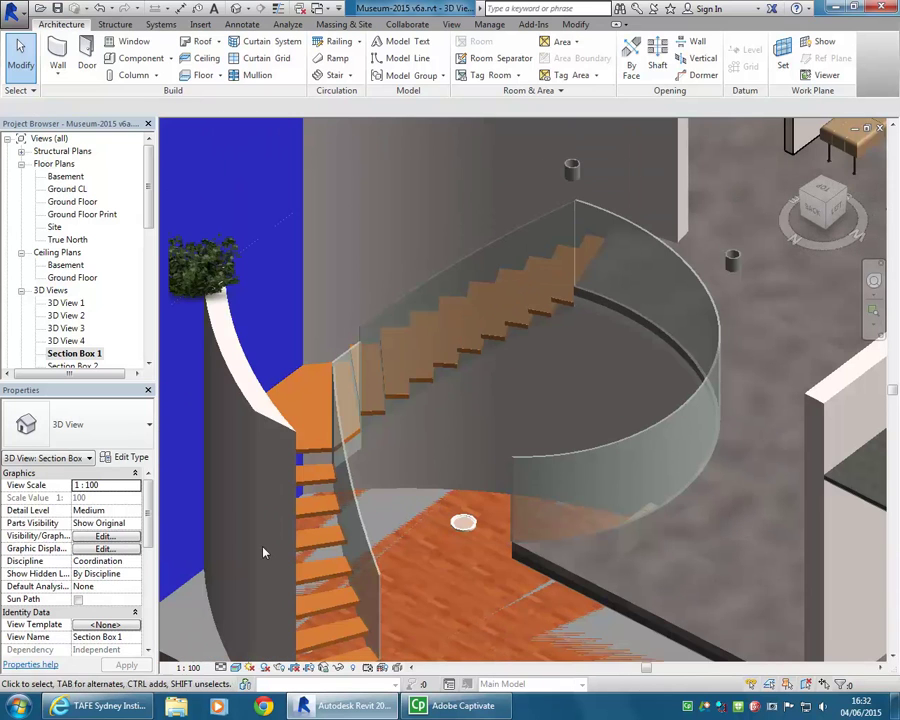
scroll(270, 551, up, 2)
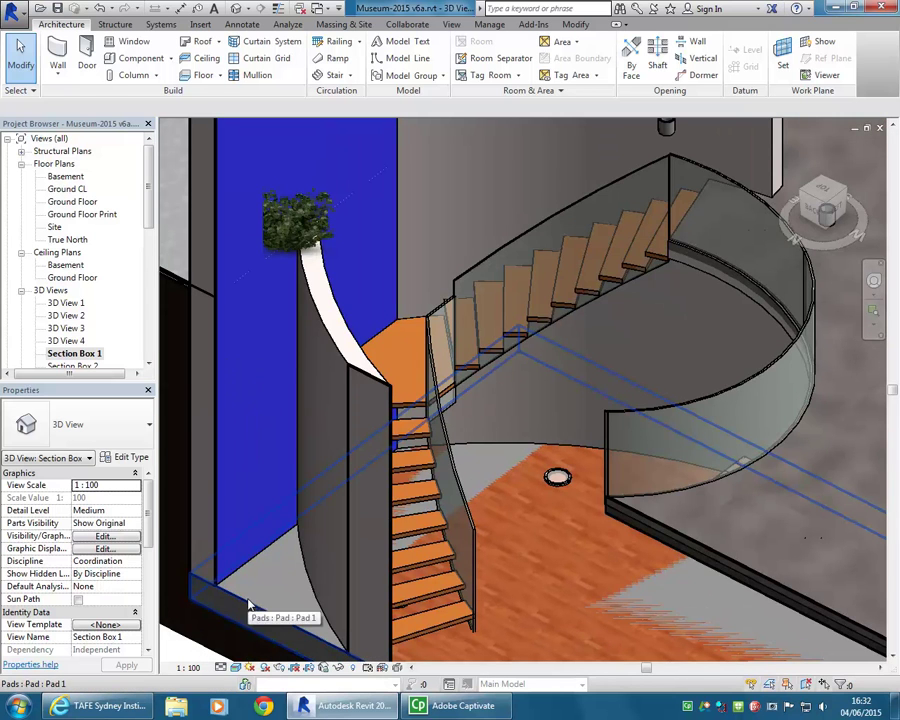
click(249, 603)
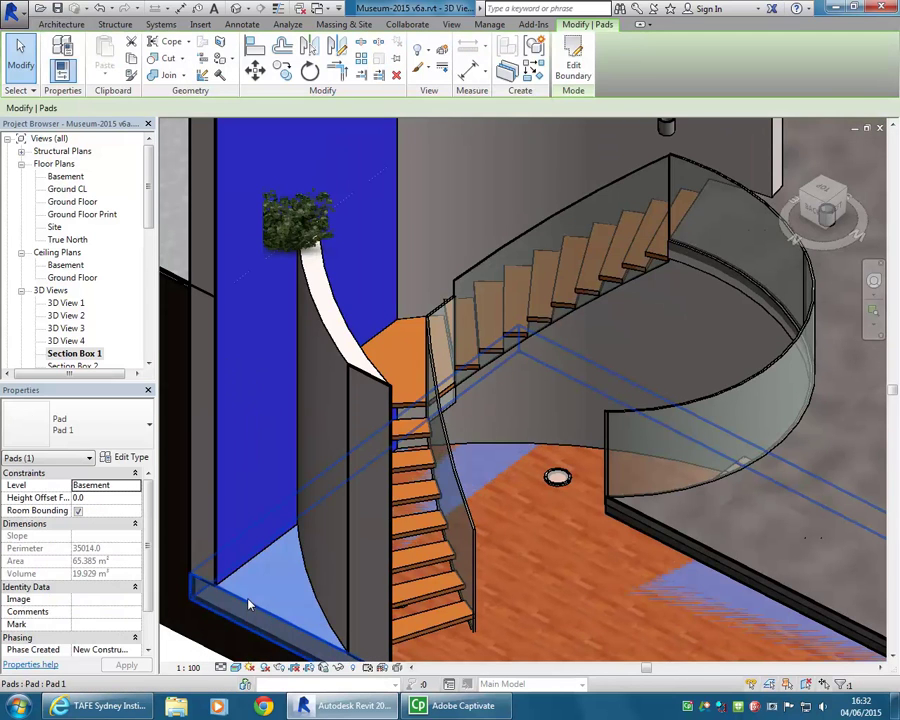
right_click(249, 603)
mouse_move(296, 352)
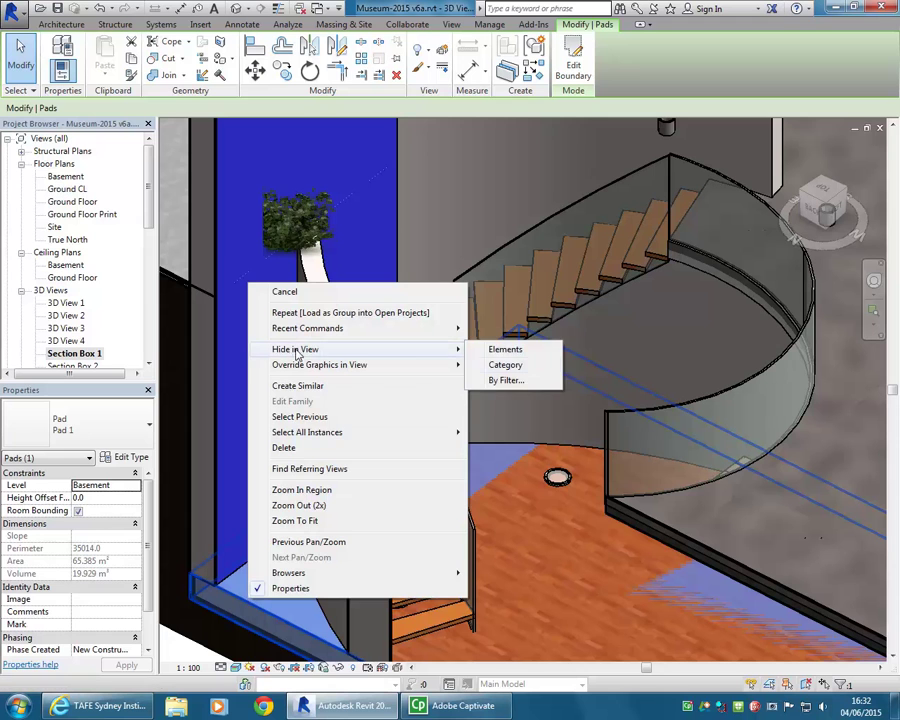
click(506, 351)
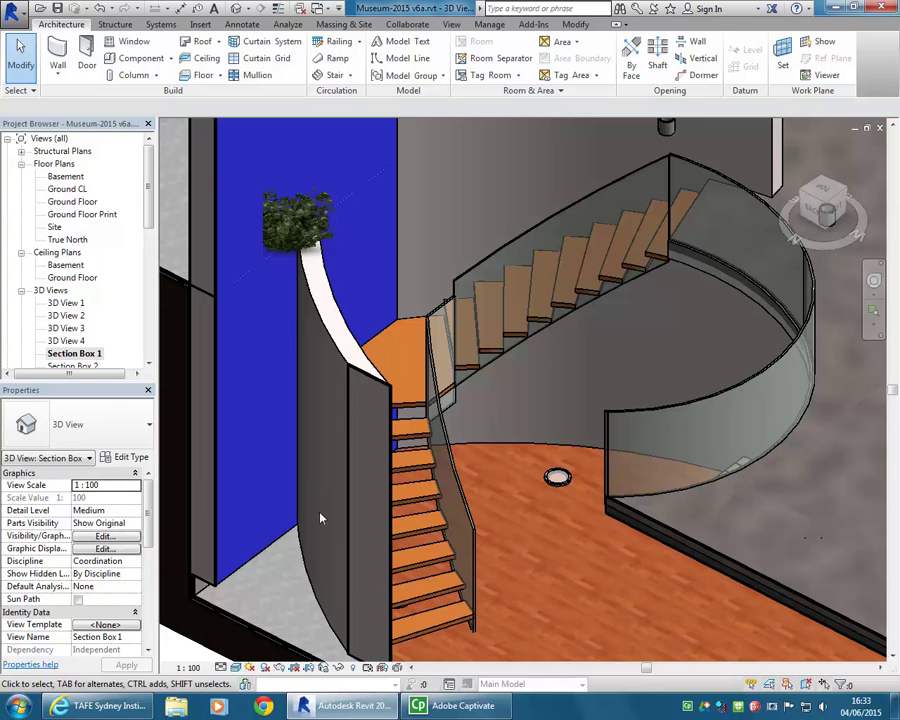
shift+middle_drag(330, 545, 617, 432)
shift+middle_drag(660, 285, 658, 271)
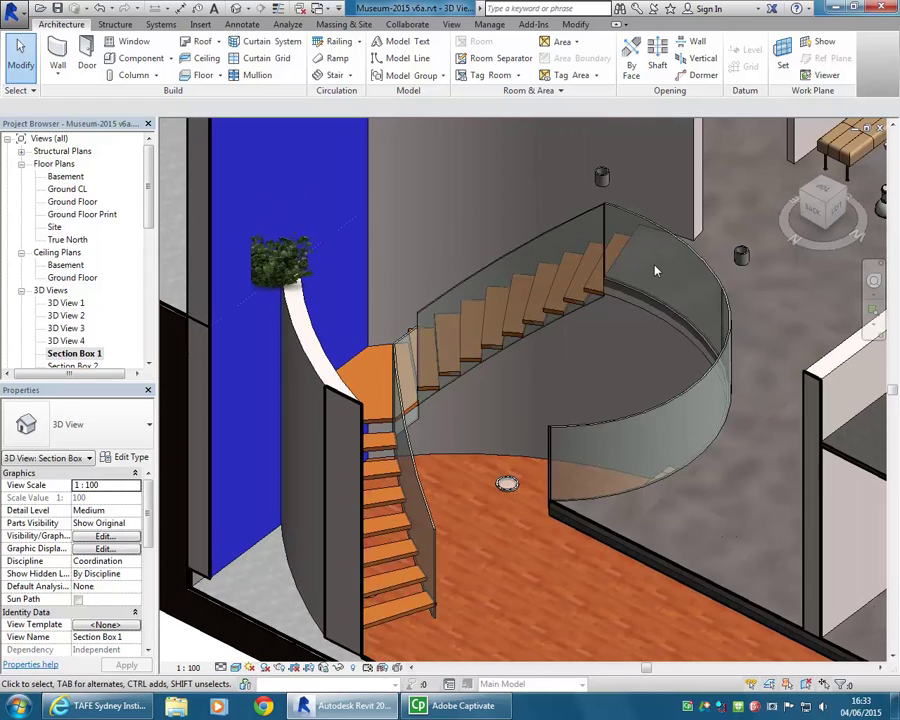
scroll(622, 311, up, 8)
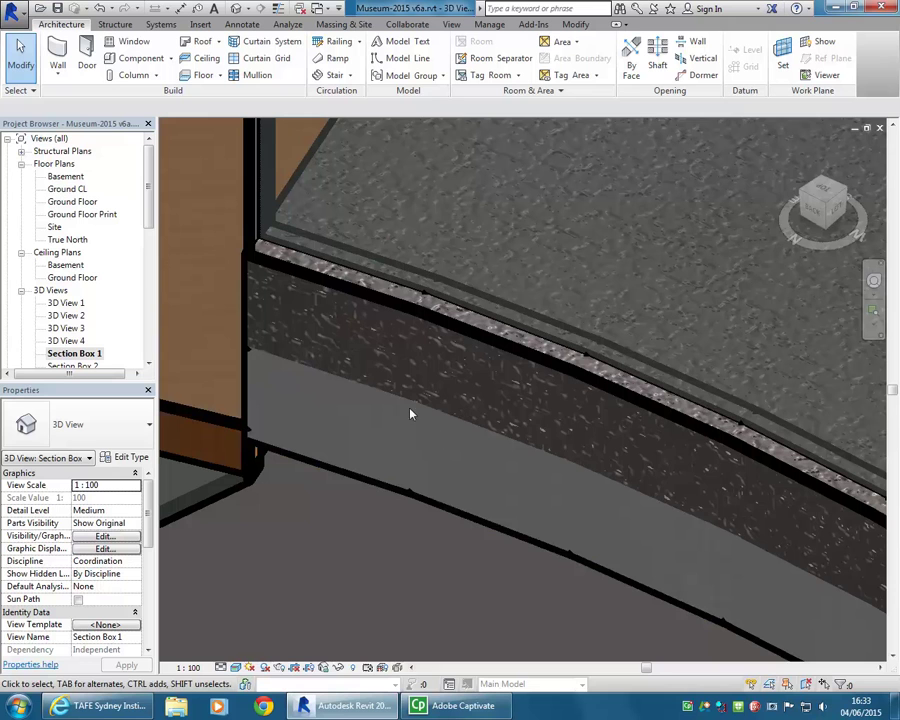
click(221, 76)
click(576, 25)
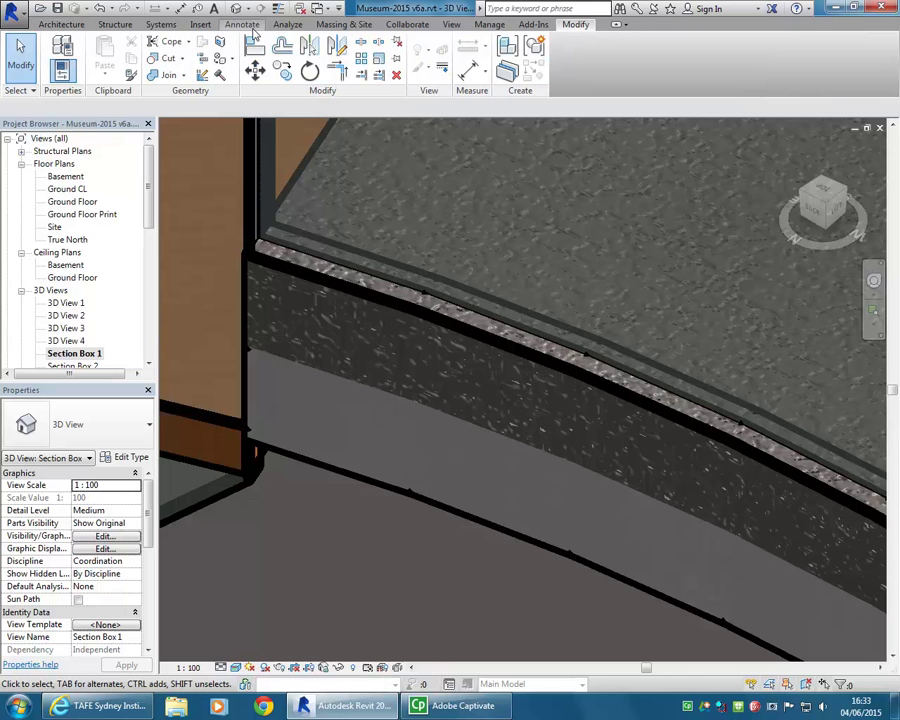
Paint the exposed slab edge face below the glass railing with the Finish material.
click(230, 58)
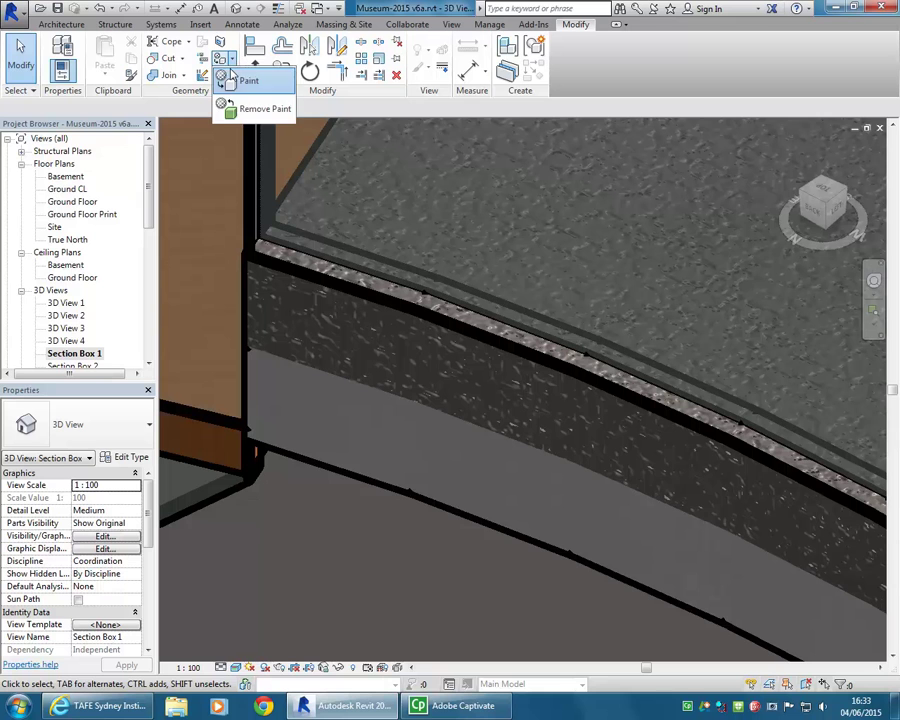
click(232, 74)
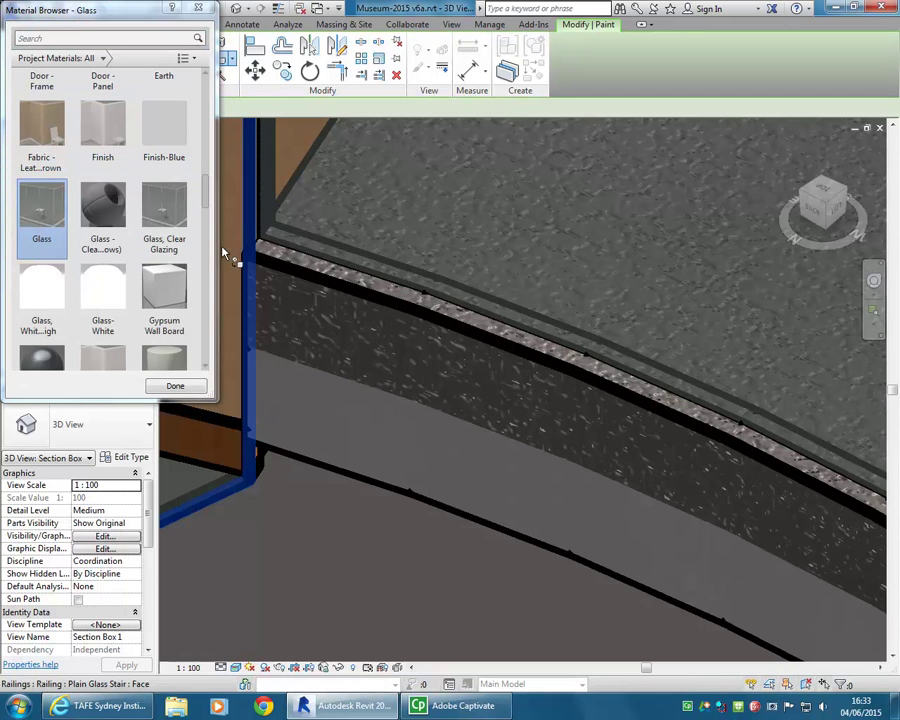
scroll(148, 358, down, 1)
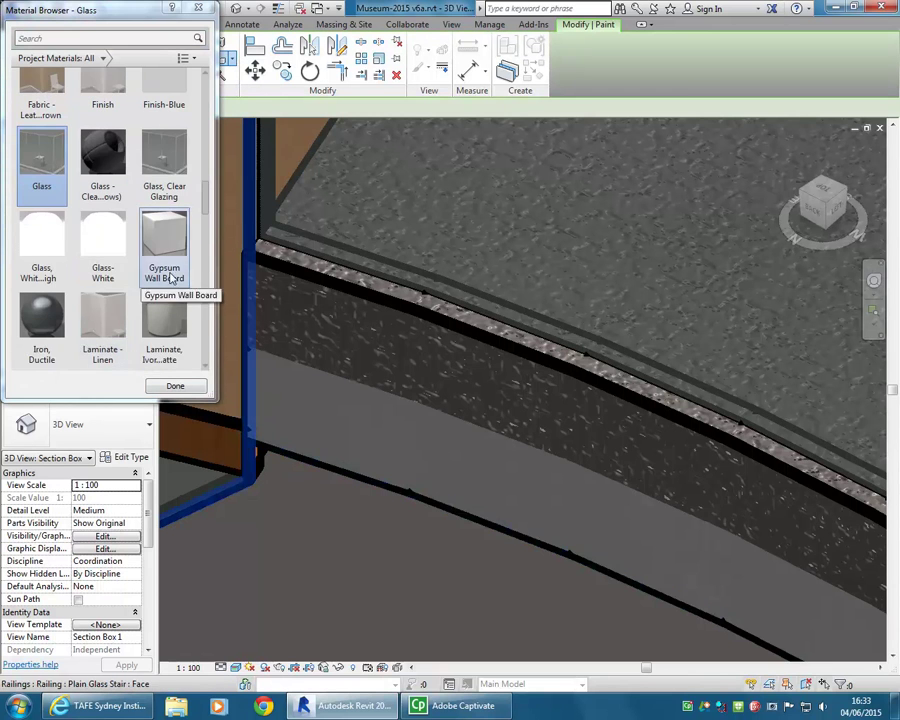
mouse_move(207, 200)
mouse_down()
mouse_move(203, 226)
mouse_move(211, 192)
mouse_up()
click(103, 158)
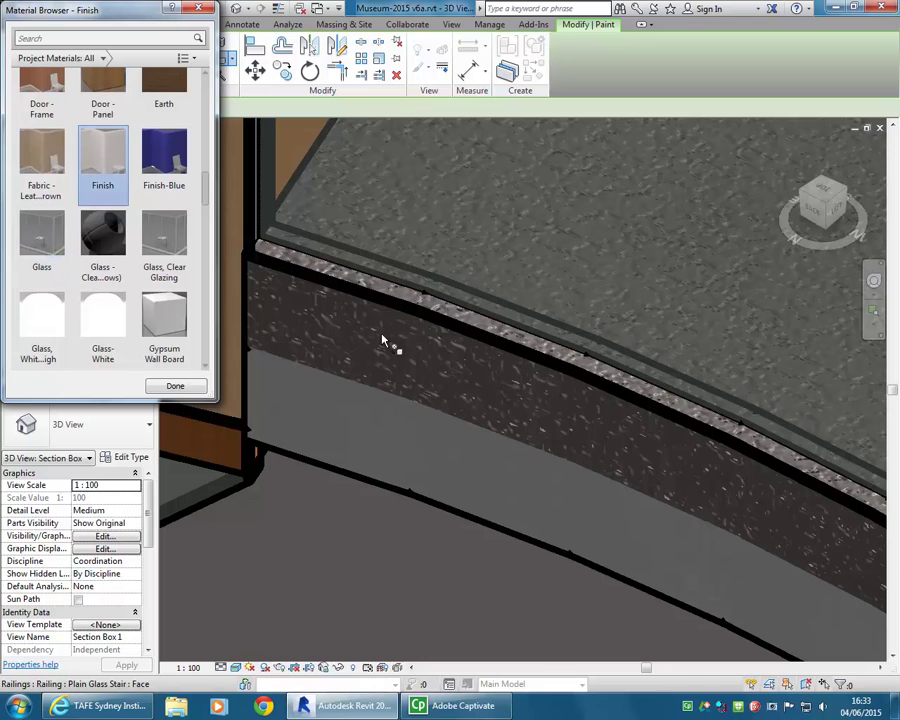
click(400, 345)
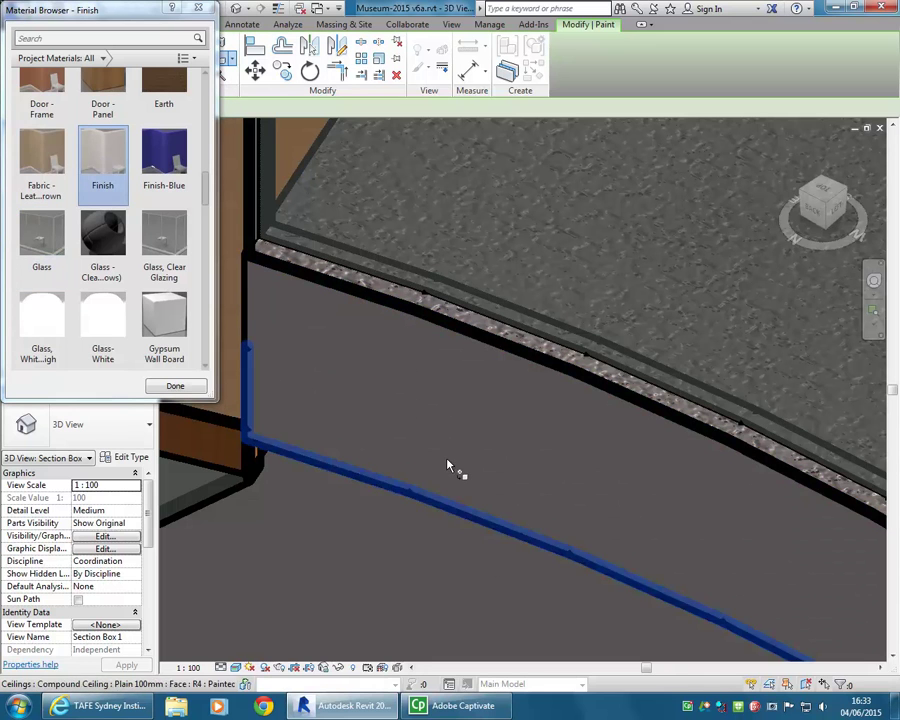
scroll(454, 466, down, 3)
middle_drag(446, 426, 438, 410)
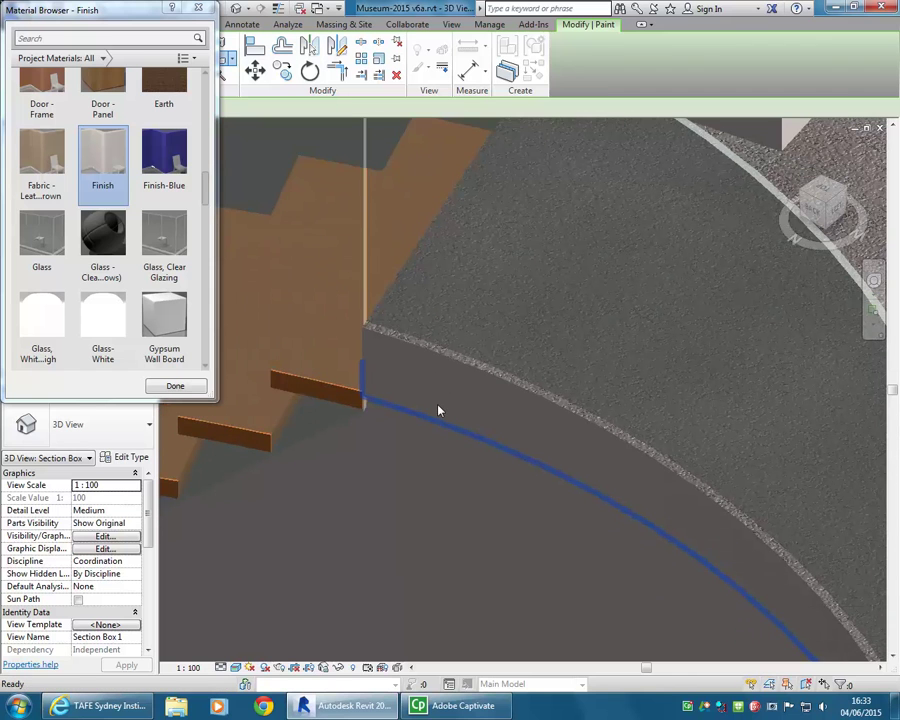
scroll(440, 412, down, 4)
End painting, then orbit and zoom around the stair to review the glass railings.
key(Escape)
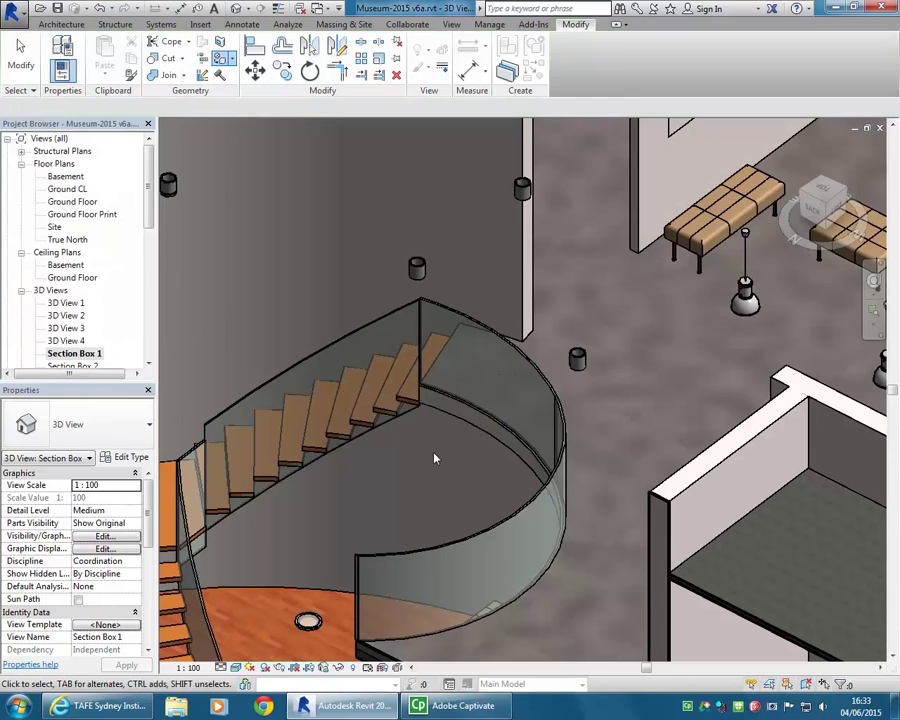
shift+middle_drag(476, 522, 476, 568)
scroll(377, 340, down, 2)
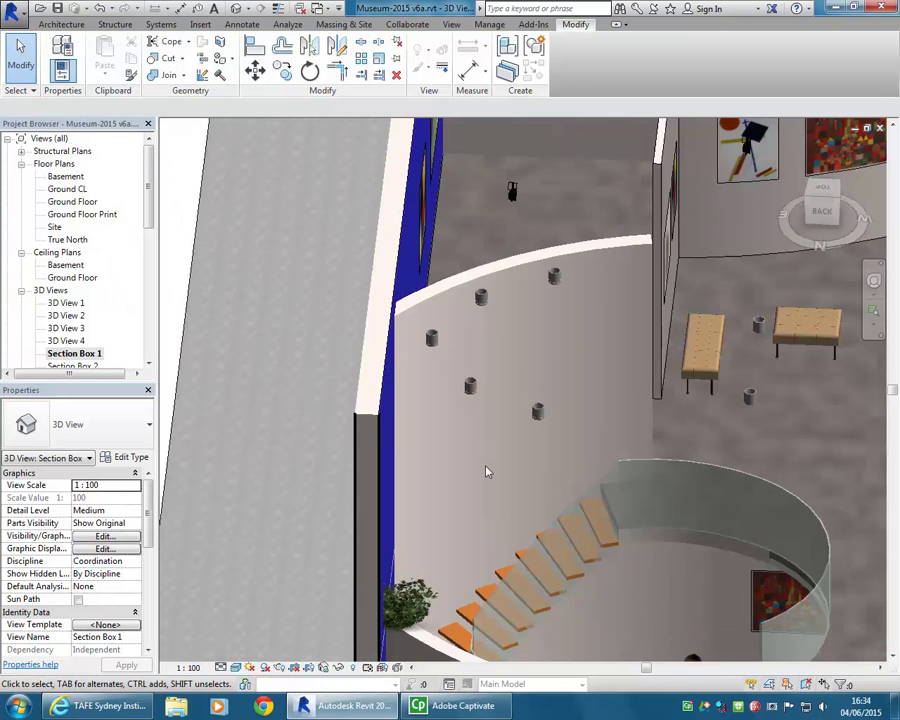
scroll(446, 448, up, 2)
scroll(446, 448, down, 1)
middle_drag(453, 450, 631, 585)
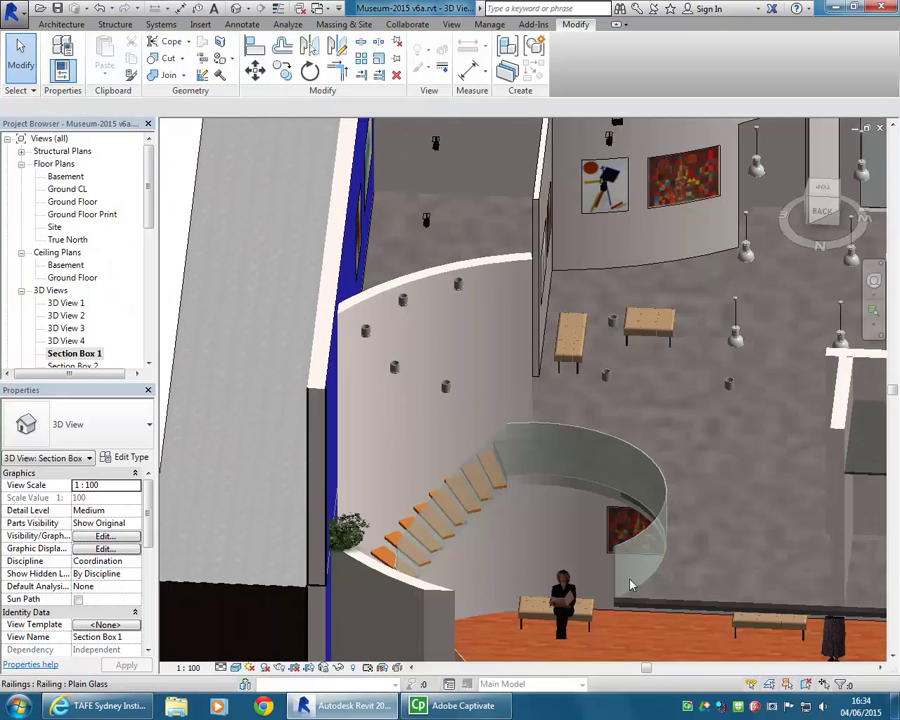
scroll(633, 600, up, 4)
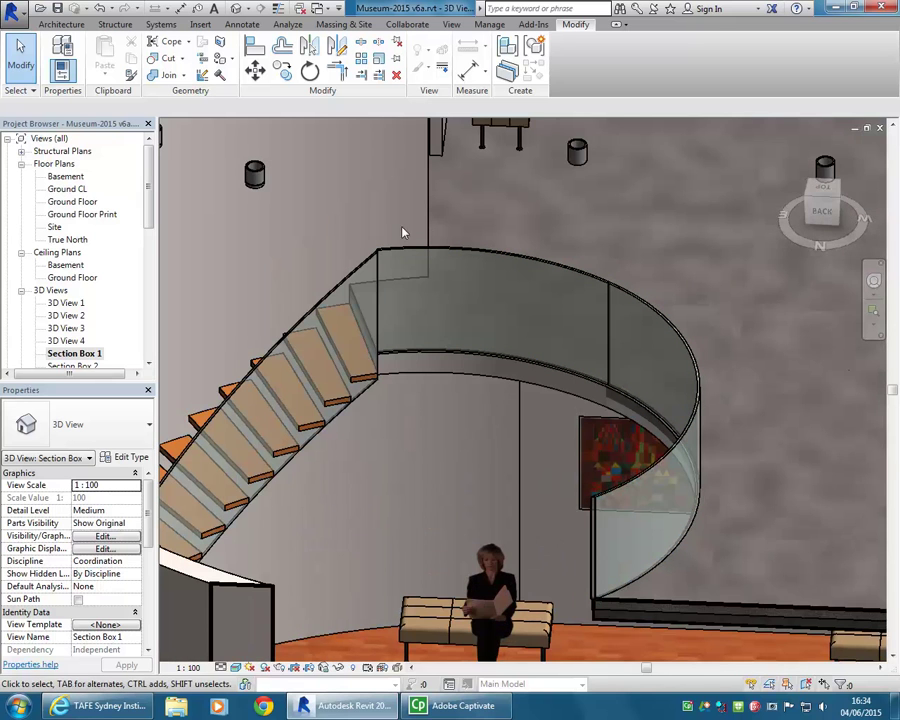